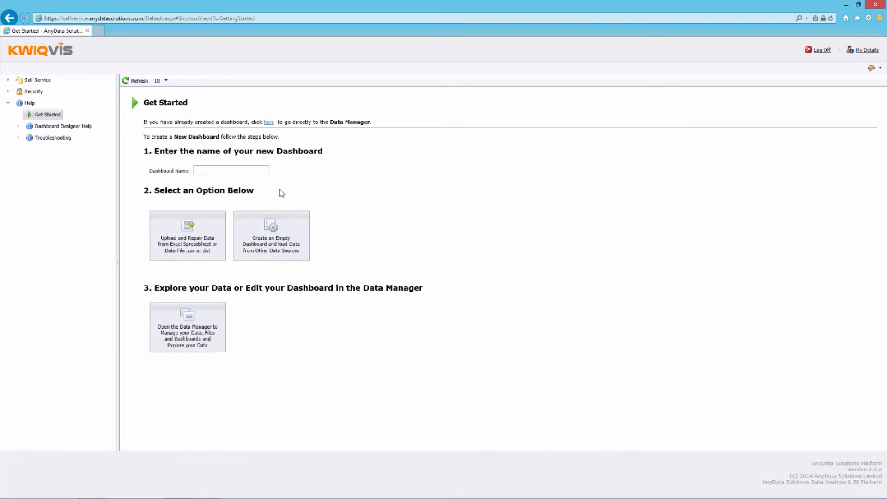
Click into the blank Dashboard Name field on the Get Started page
click(228, 171)
Name the dashboard 'Tableau Challenge' and start uploading data from an Excel spreadsheet
text(Ta)
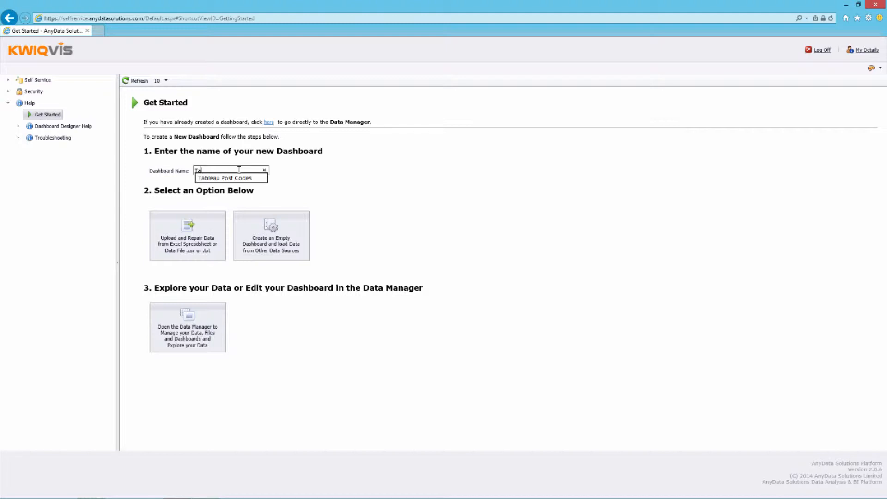
text(bleau Challenge)
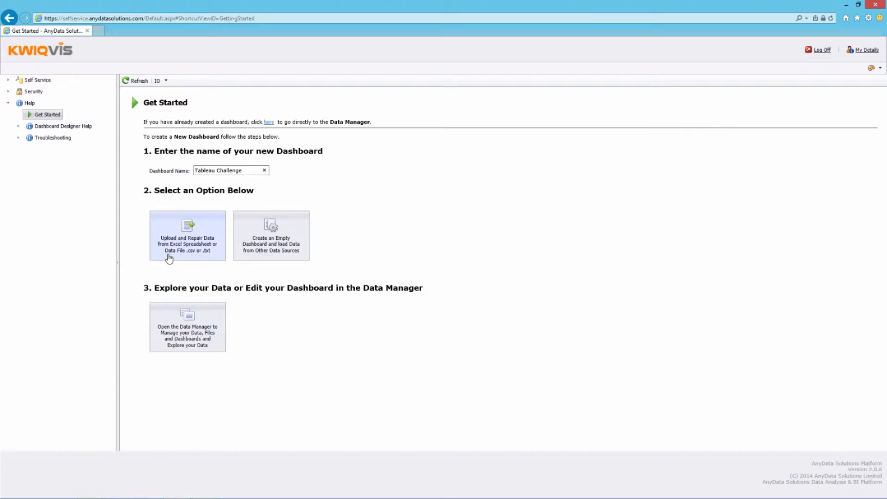
click(169, 253)
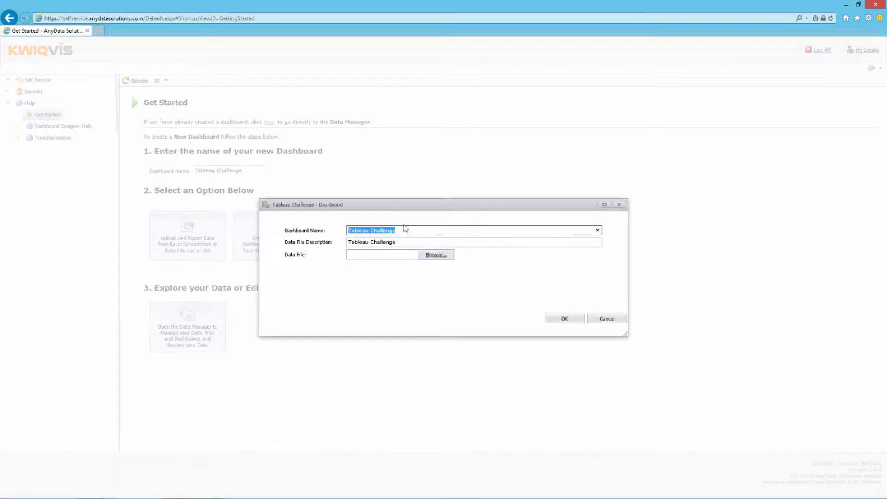
Upload Sample - Superstore.xls as the Tableau Challenge dashboard's data
click(436, 257)
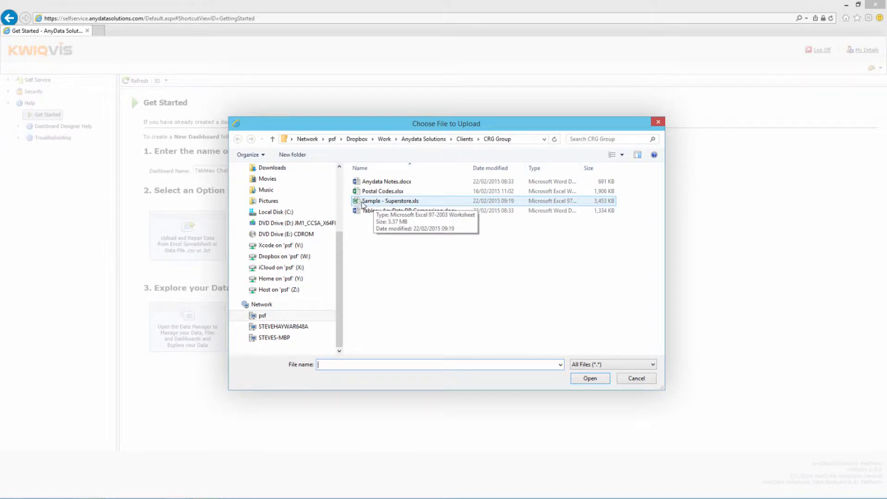
double_click(363, 202)
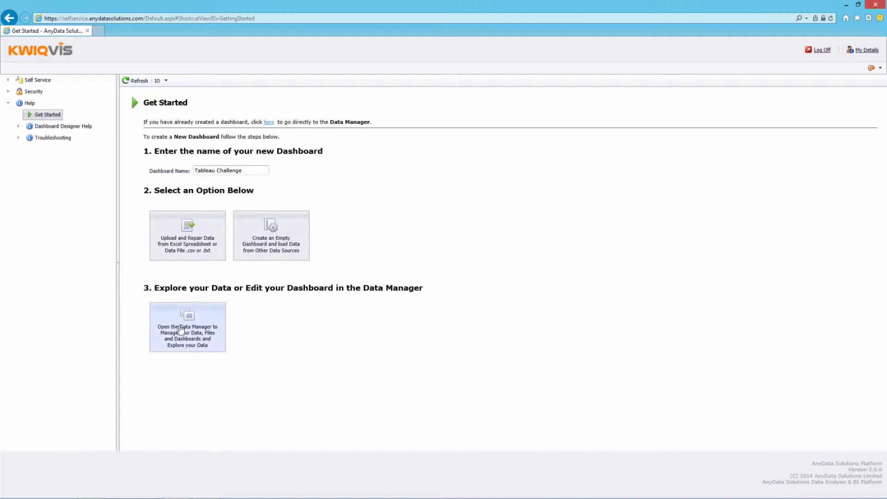
Open the Superstore data in the Dashboard Designer from the Data Manager
click(181, 330)
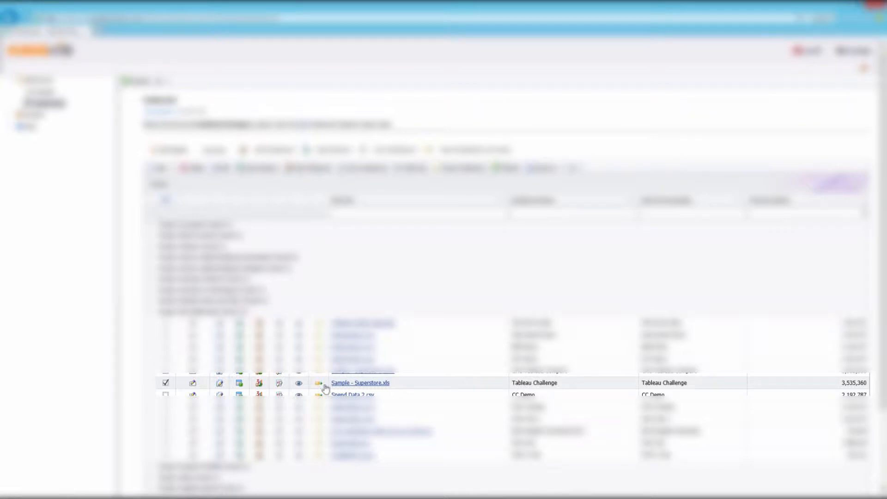
click(260, 384)
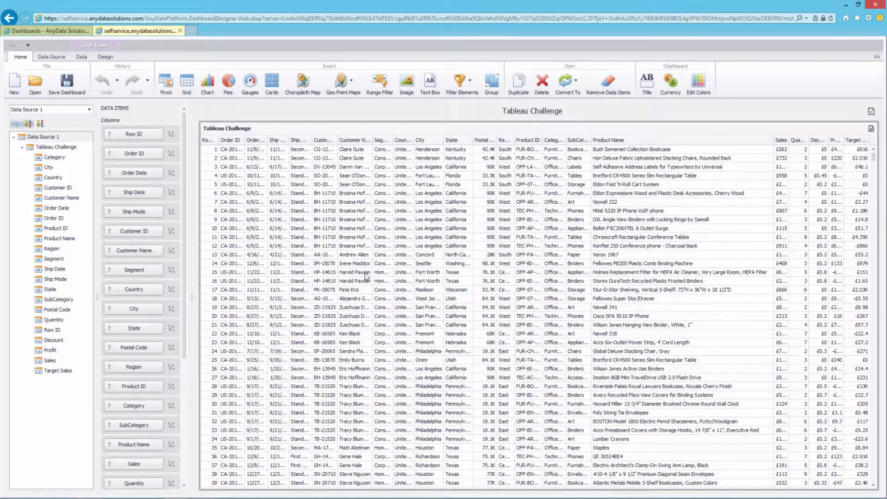
Delete the default Superstore data grid from the dashboard
click(543, 83)
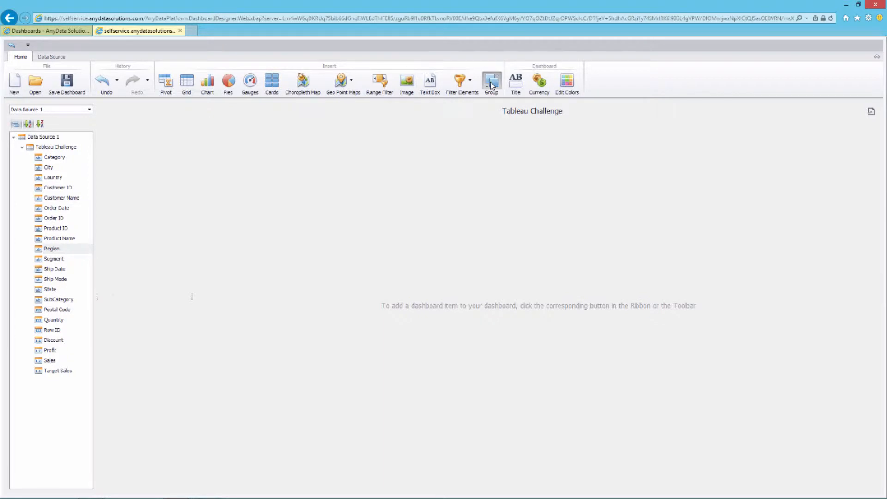
Add a group and place a new chart, Chart 1, inside it
click(493, 86)
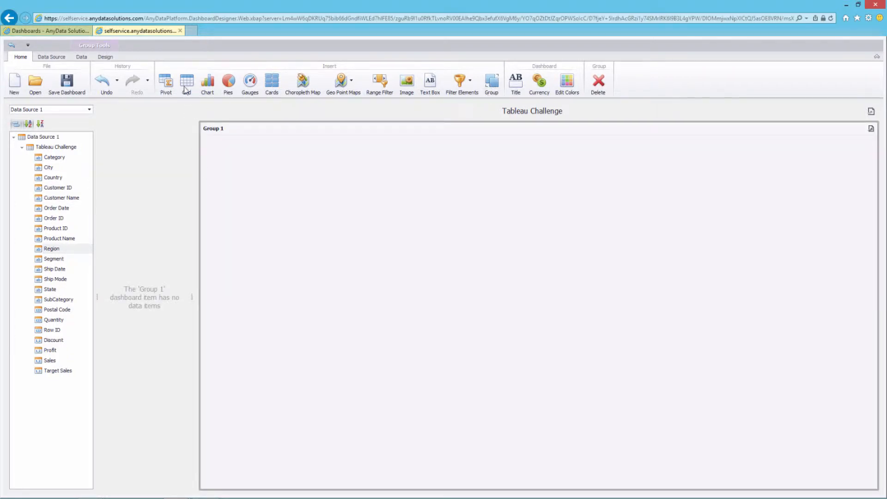
click(207, 87)
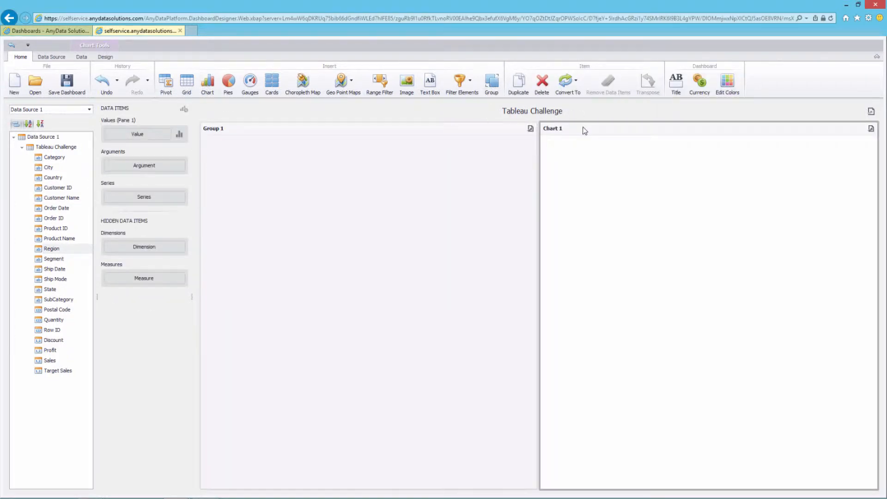
drag(584, 131, 323, 195)
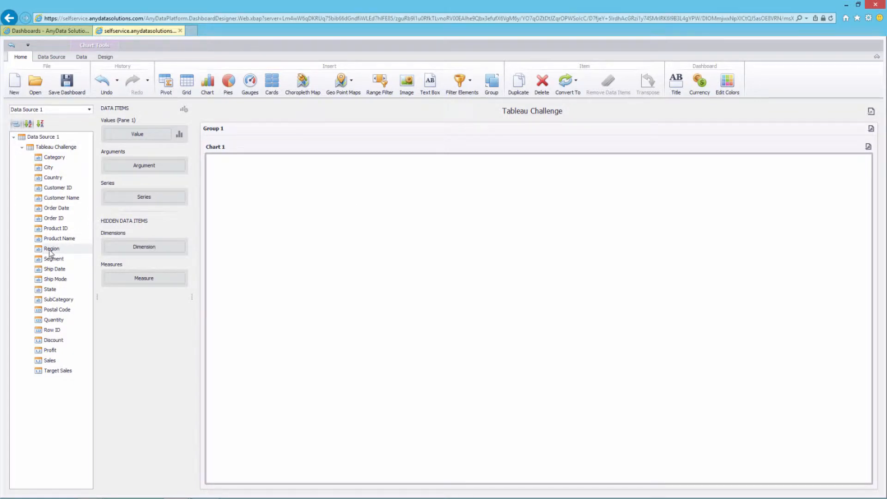
Plot the Count Distinct of Customer Name by Region in Chart 1
drag(59, 199, 134, 137)
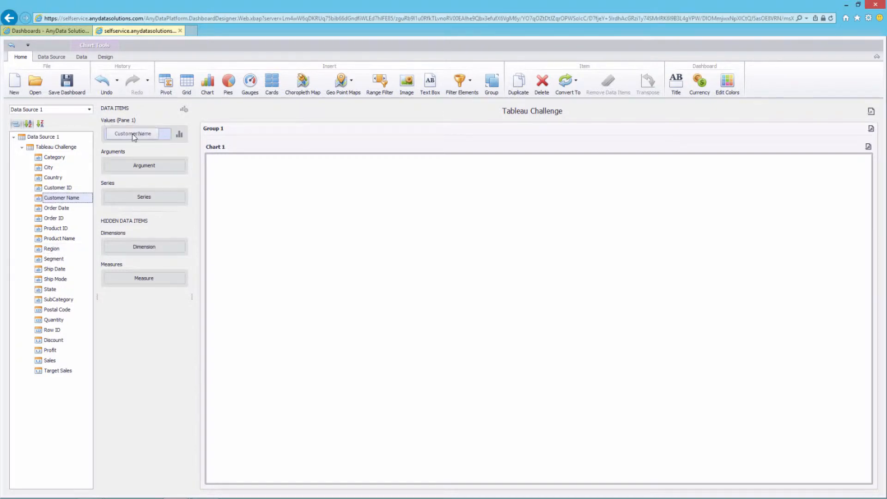
drag(45, 250, 140, 154)
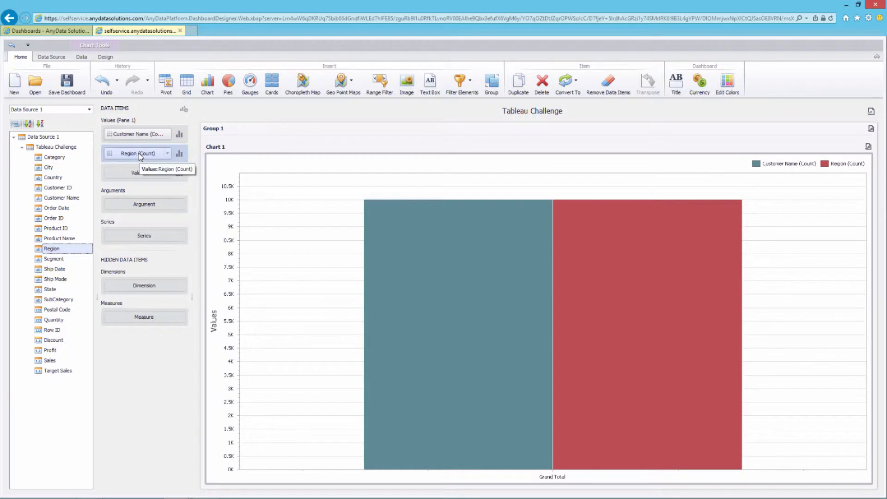
click(167, 134)
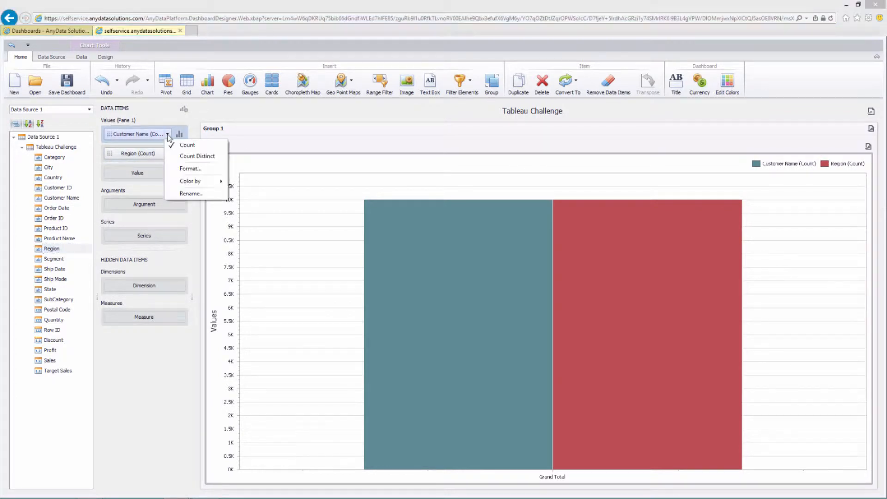
click(190, 156)
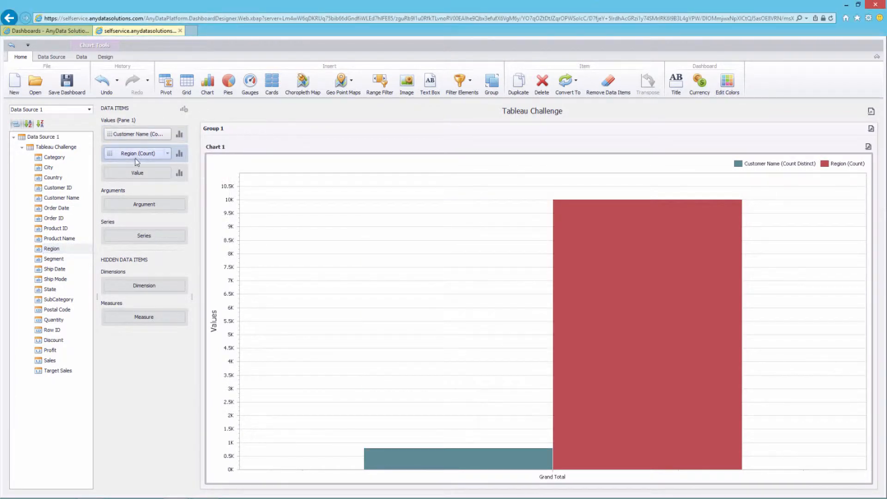
drag(135, 158, 137, 211)
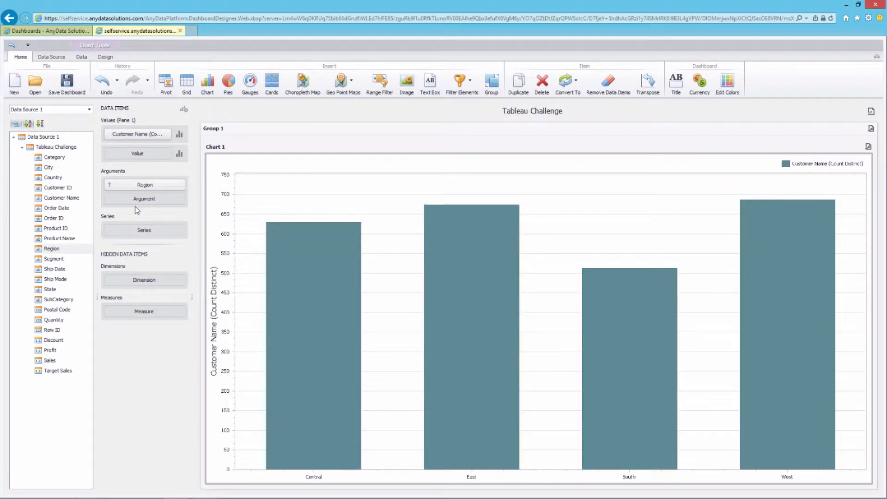
click(105, 57)
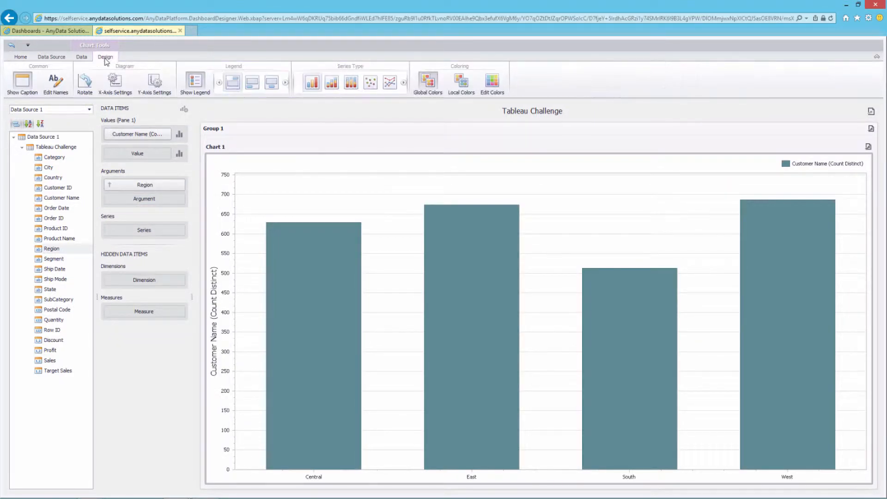
Rotate the chart into horizontal bars sorted by distinct customer count, largest on top
click(86, 83)
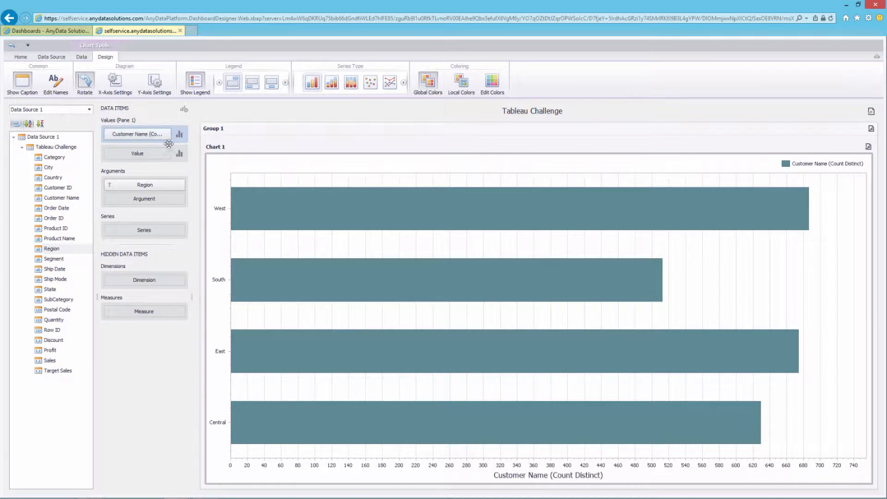
click(182, 185)
mouse_move(217, 218)
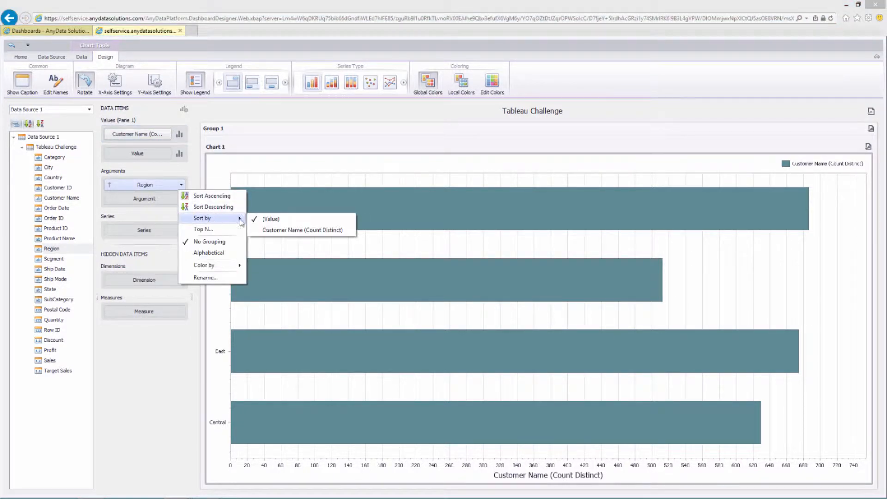
click(286, 231)
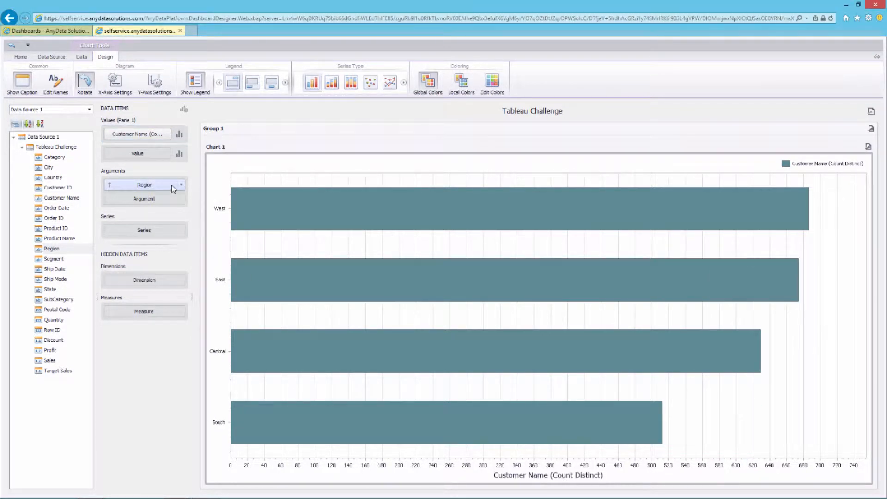
click(126, 185)
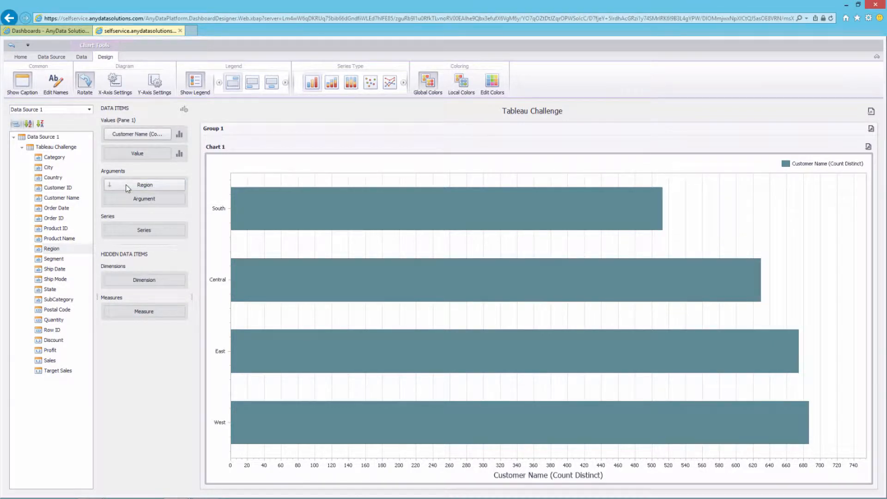
click(125, 184)
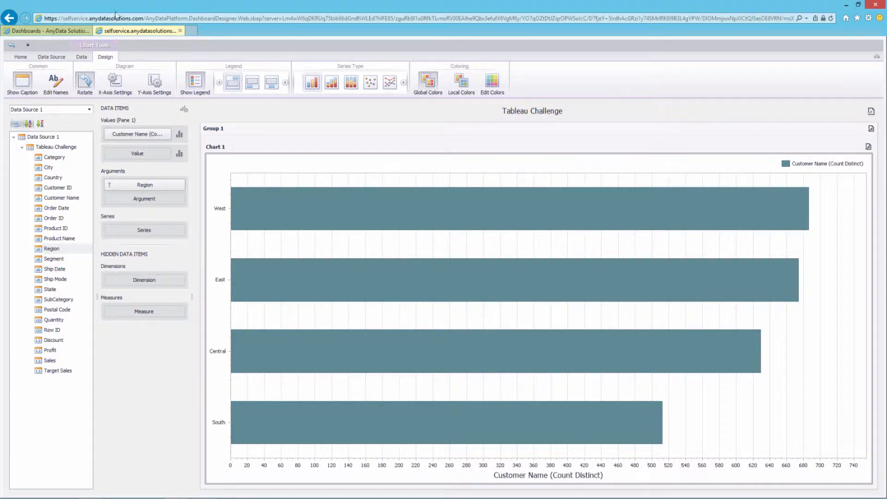
Show point labels with each region's customer count on the bars
click(181, 135)
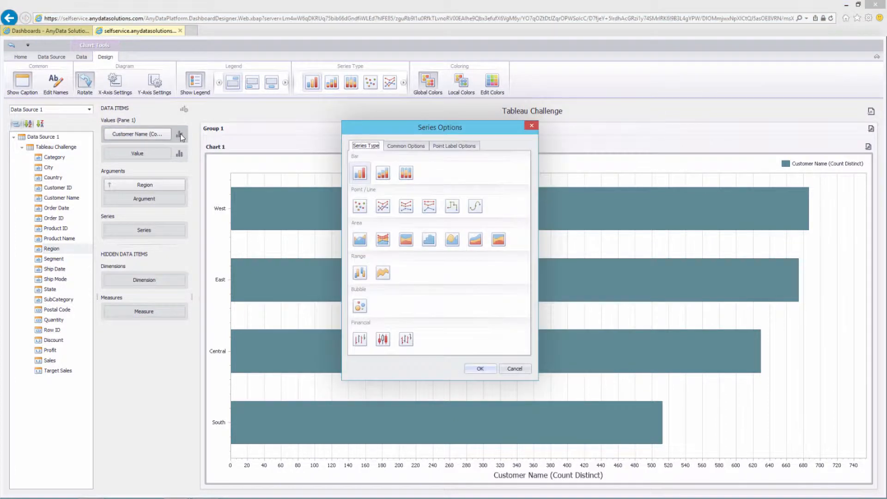
click(459, 148)
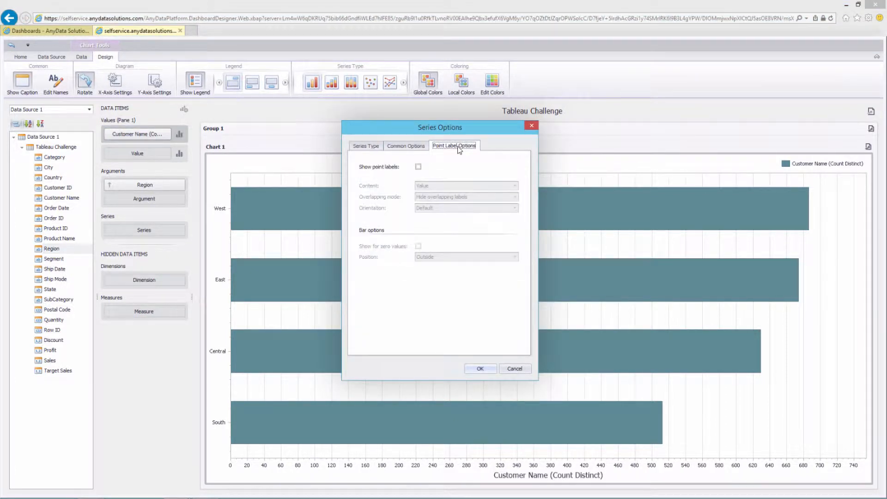
click(418, 166)
click(480, 369)
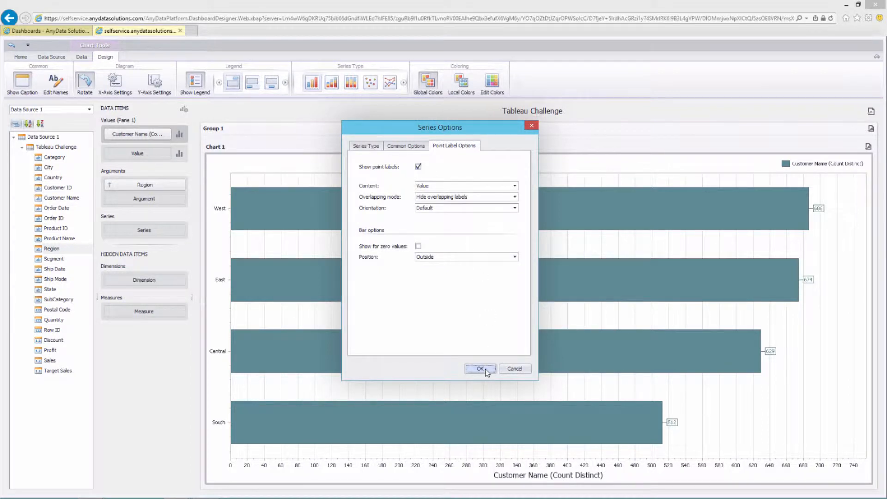
right_click(230, 165)
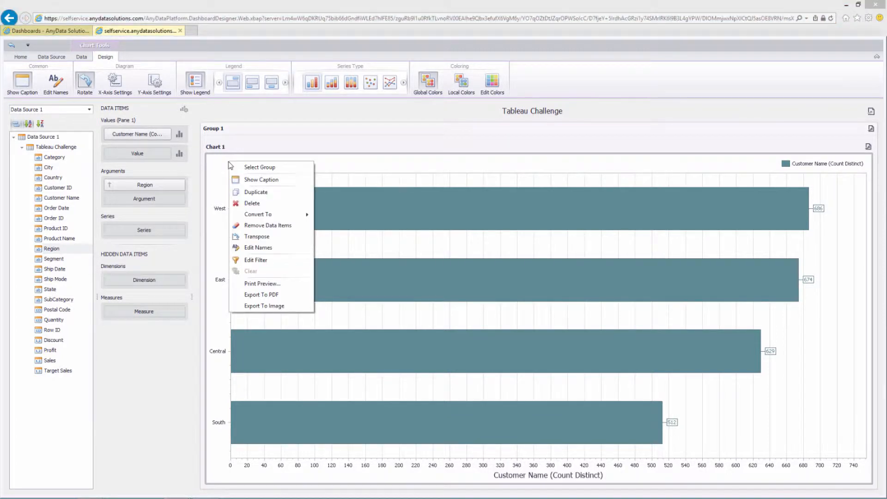
Duplicate the region chart to show Sales (Sum), with regions sorted by sales
click(272, 192)
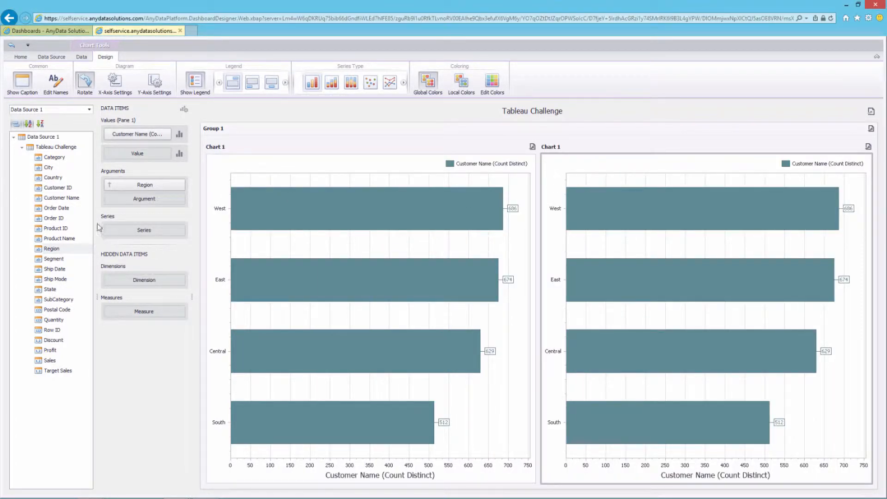
drag(49, 361, 141, 137)
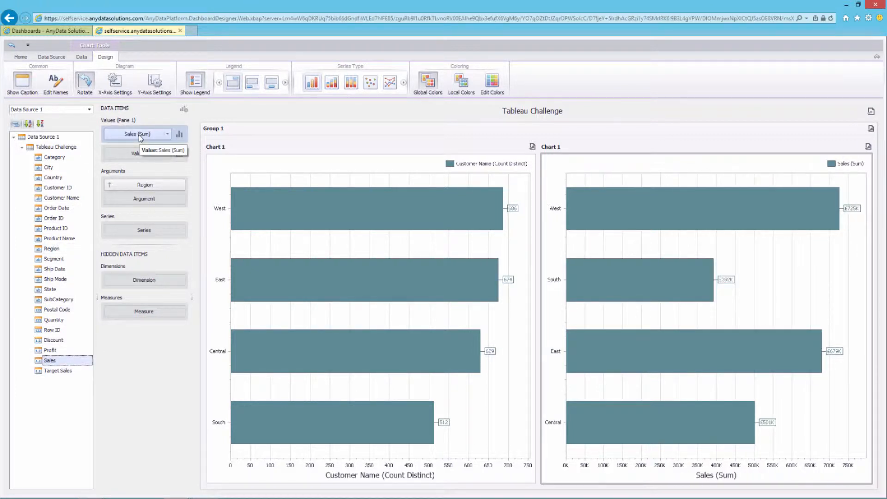
click(182, 185)
mouse_move(217, 218)
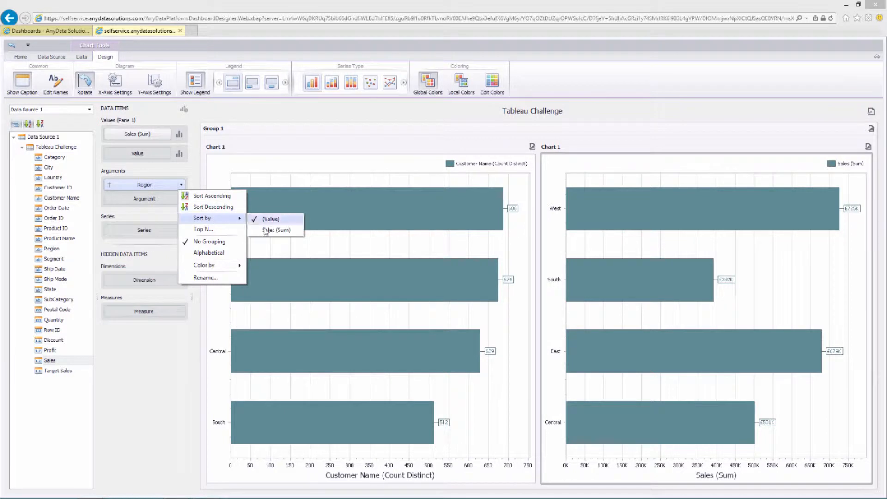
click(267, 230)
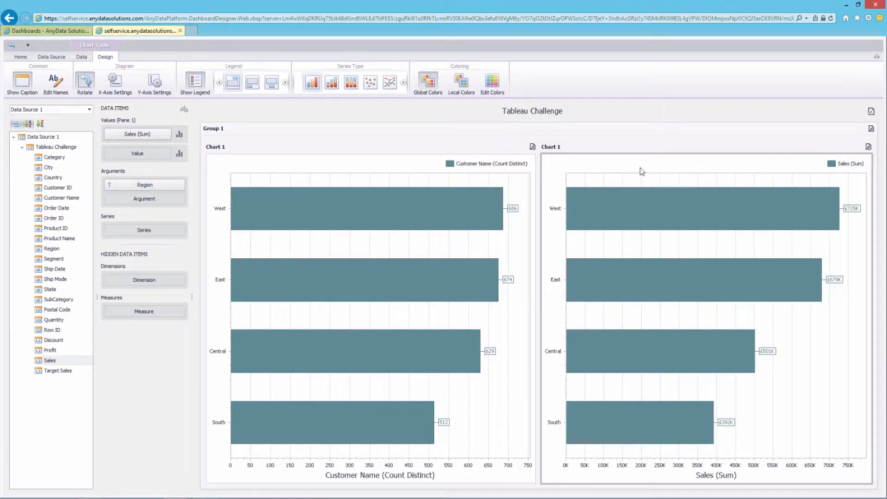
Copy the Sales chart as a Quantity (Sum) chart with hidden Sales measure, sorted by Sales (Sum)
right_click(642, 171)
click(659, 199)
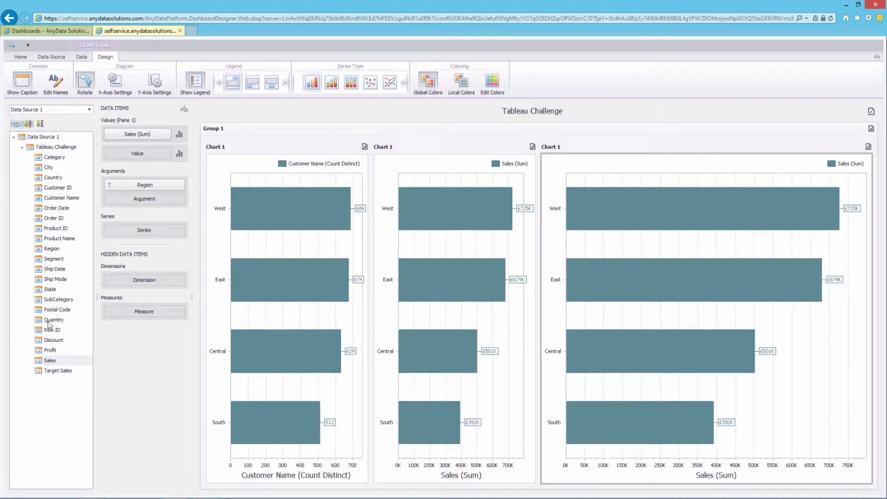
drag(52, 321, 139, 136)
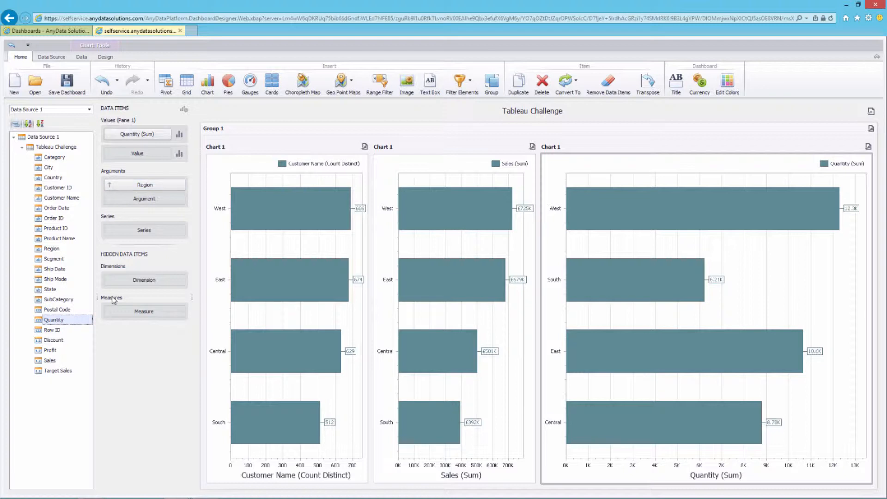
drag(50, 360, 134, 312)
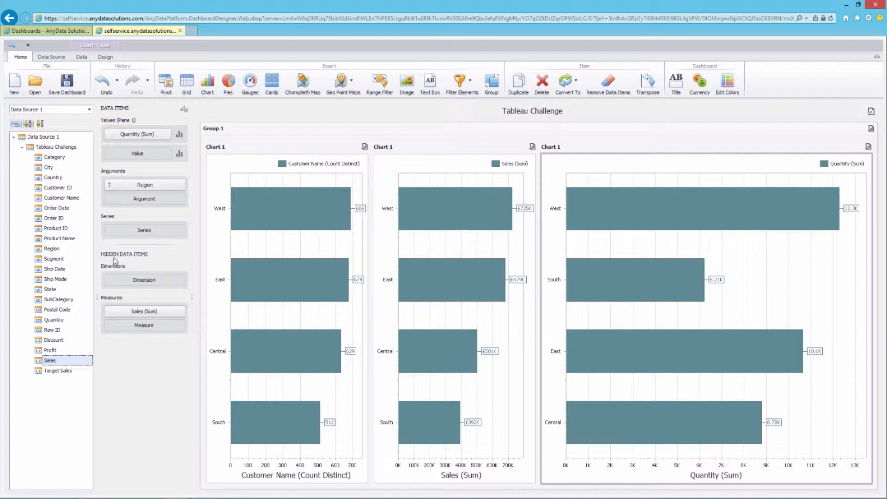
click(181, 185)
mouse_move(210, 220)
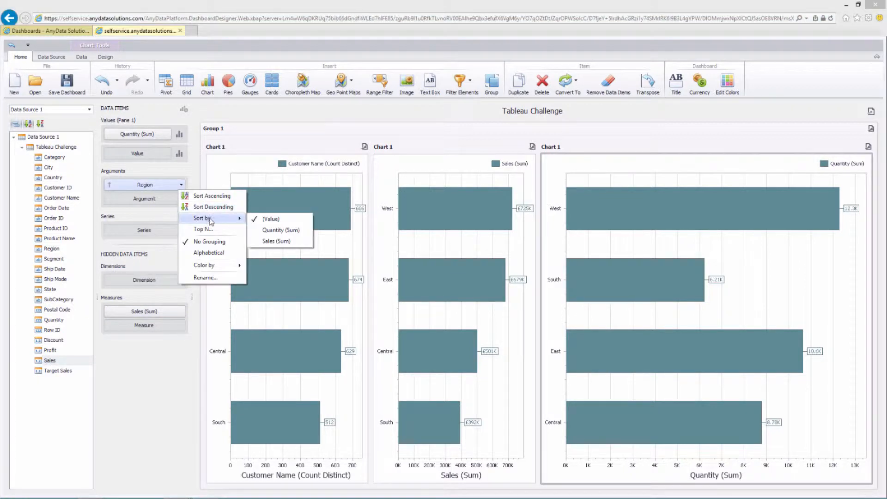
click(277, 241)
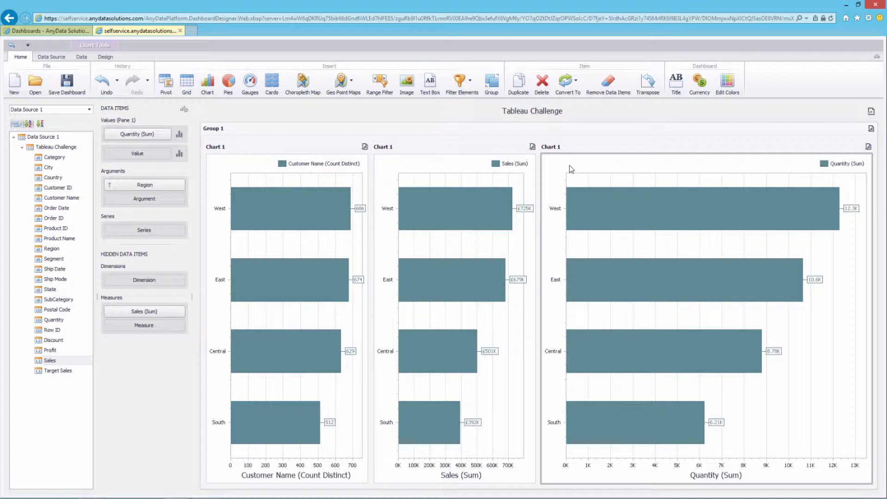
Edit the data source SQL, adding two subquery columns for Profit Ratio and distinct customers after Target Sales
click(49, 58)
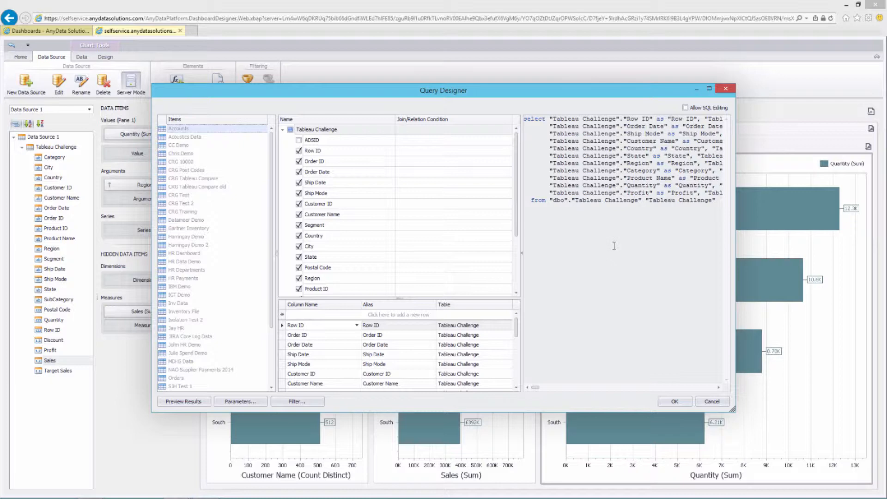
click(686, 108)
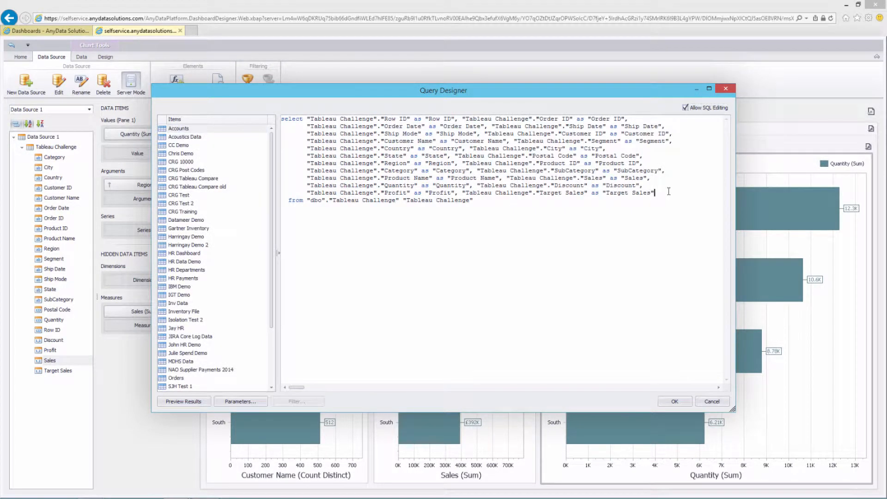
key(Return)
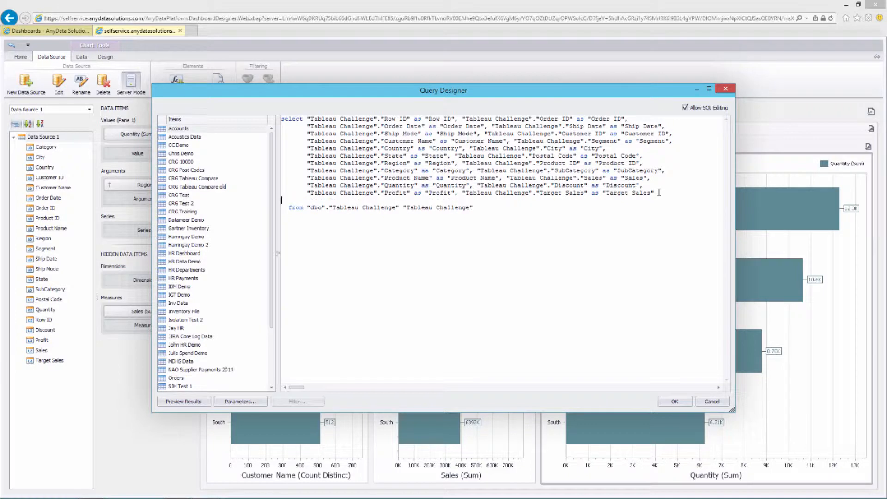
key(ctrl+v)
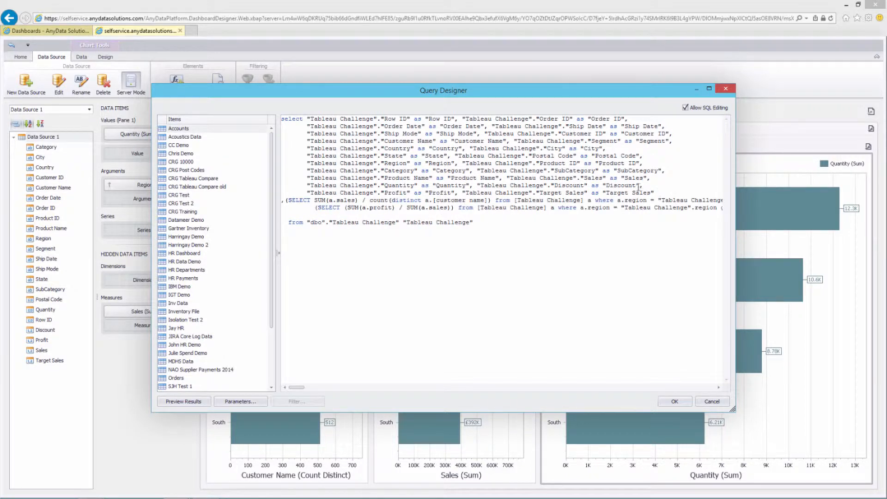
click(282, 201)
text(,)
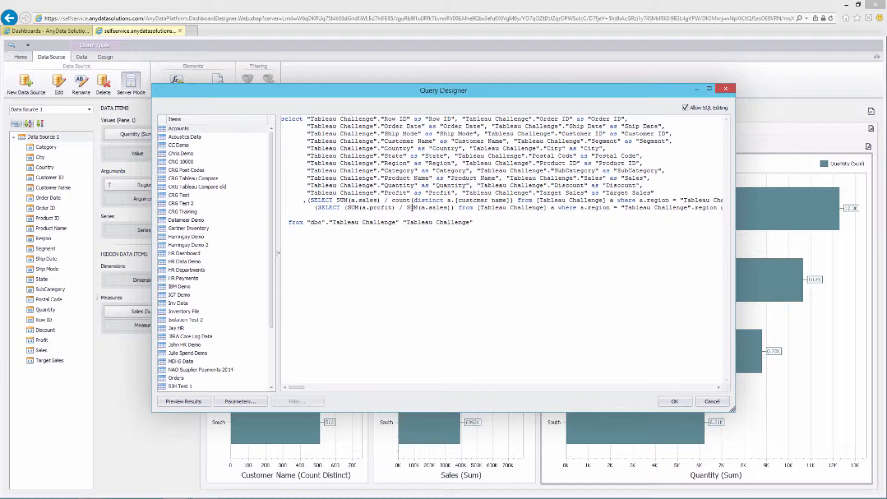
click(677, 400)
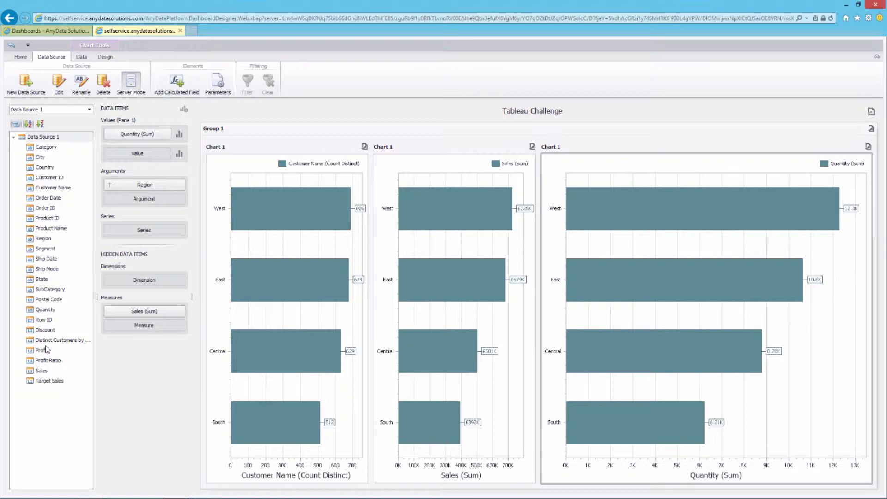
Rename the first two charts to 'Count of Customers' and 'Sales'
click(231, 159)
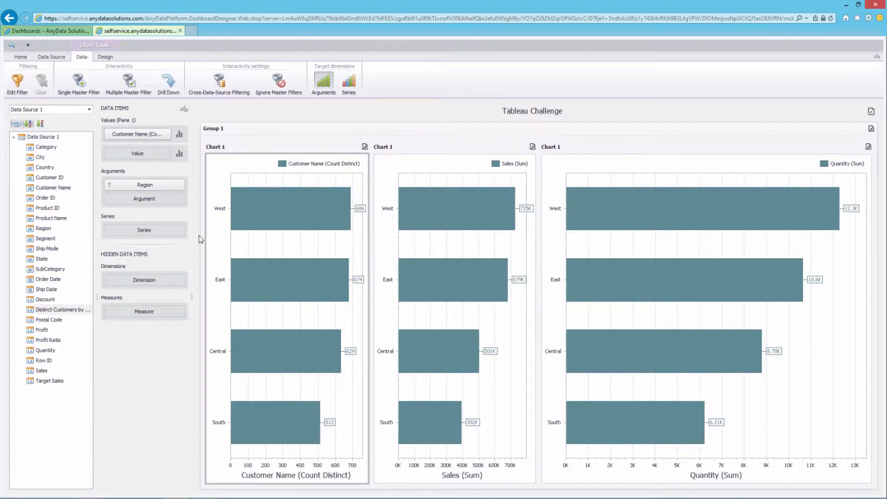
right_click(227, 164)
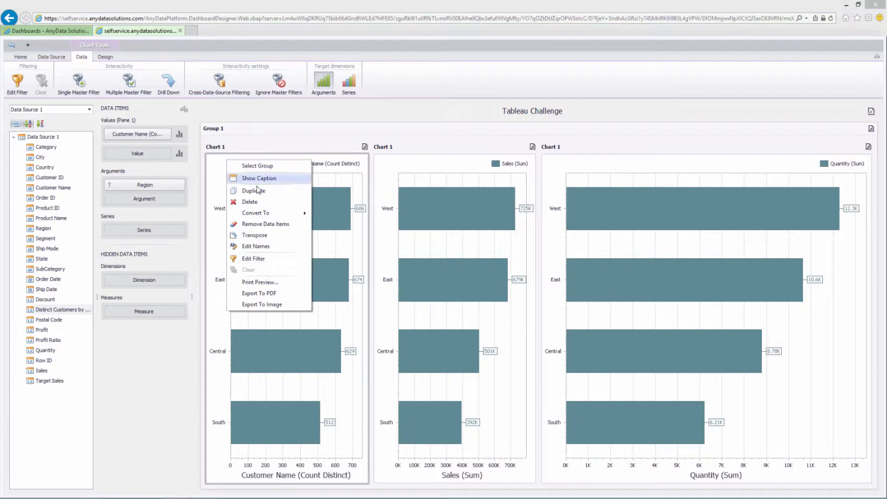
click(267, 251)
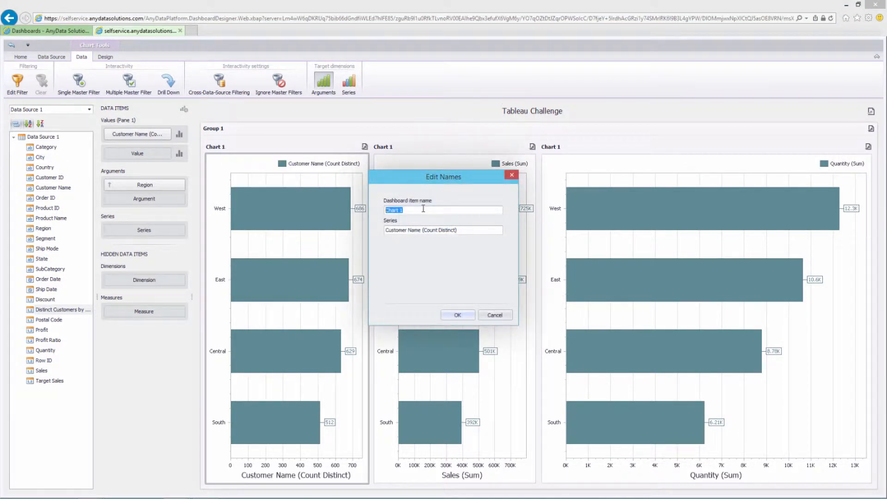
text(Count of Customers)
click(457, 314)
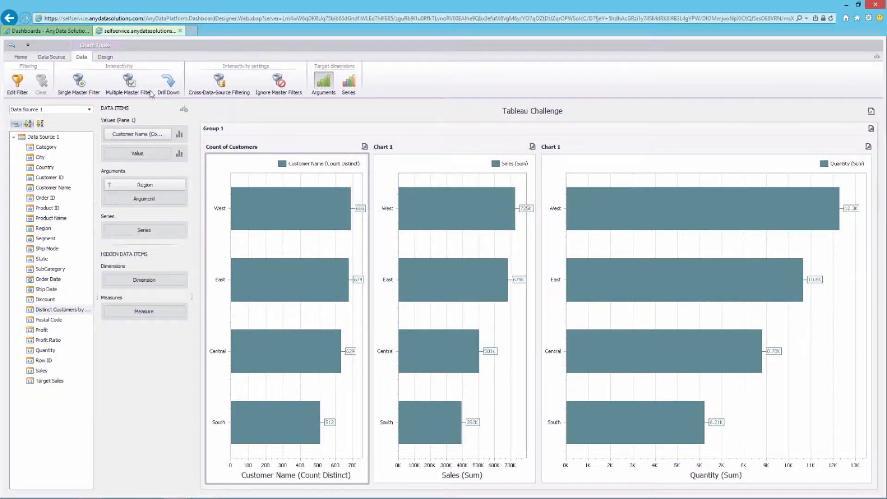
right_click(399, 166)
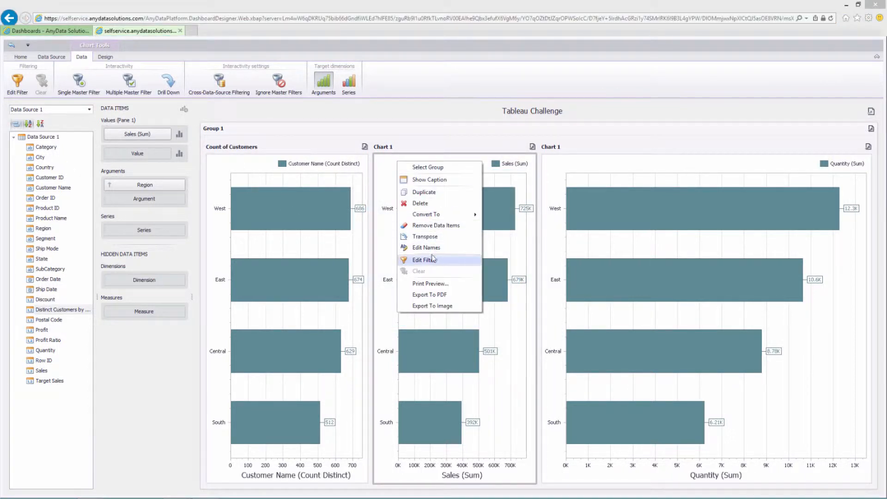
click(434, 252)
text(S)
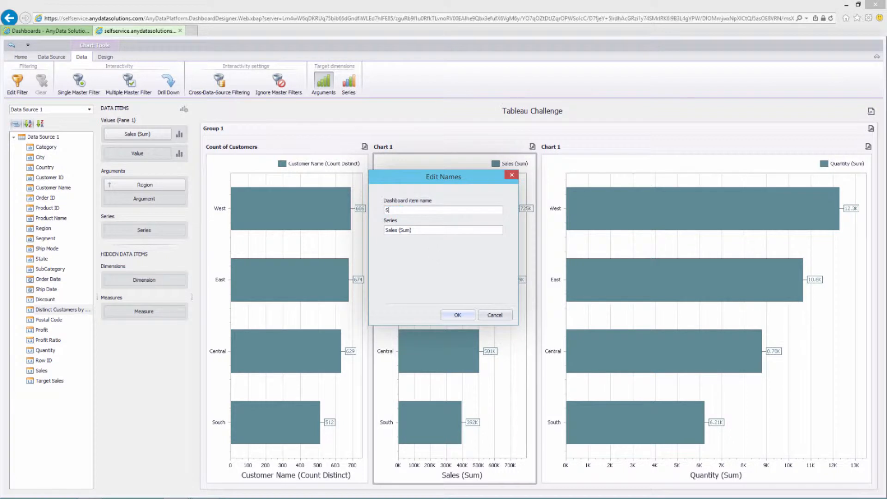
text(ales)
key(Return)
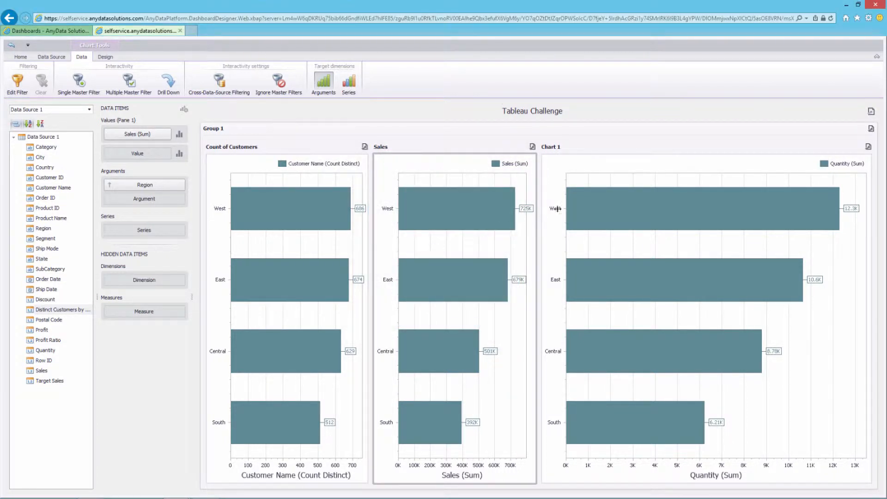
Rename the third chart to 'Quantity'
click(567, 166)
right_click(568, 165)
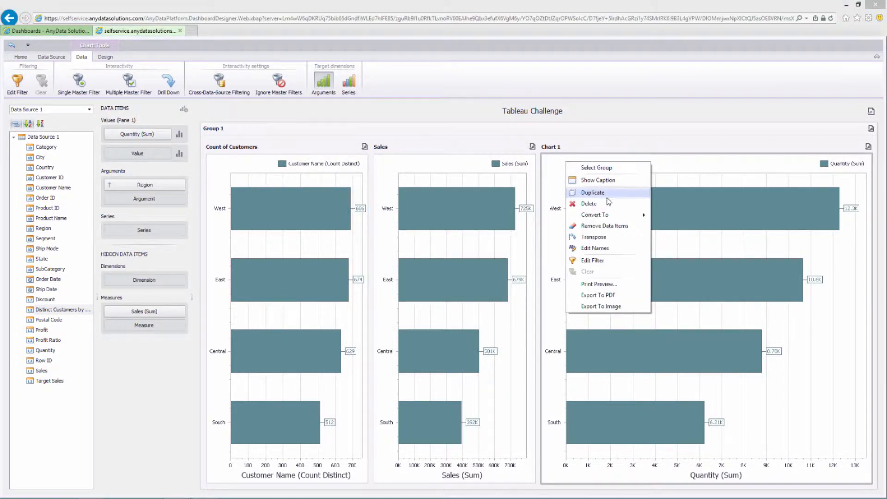
click(598, 248)
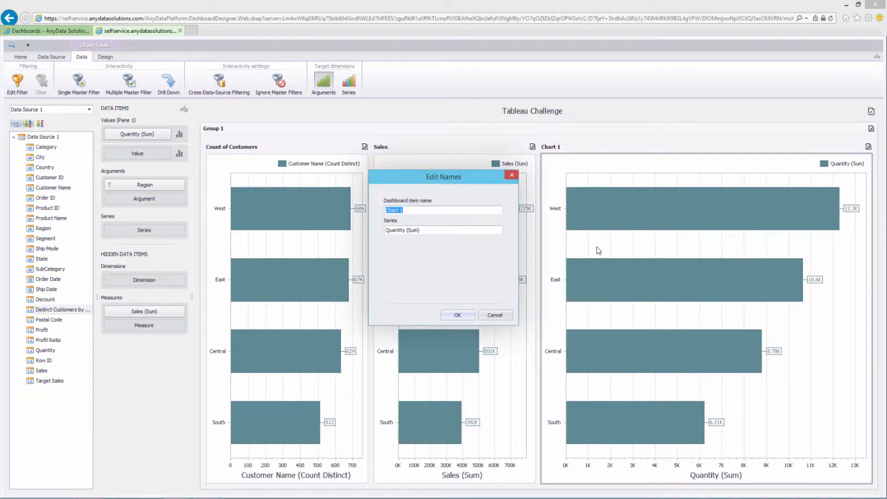
text(Quantity)
key(Return)
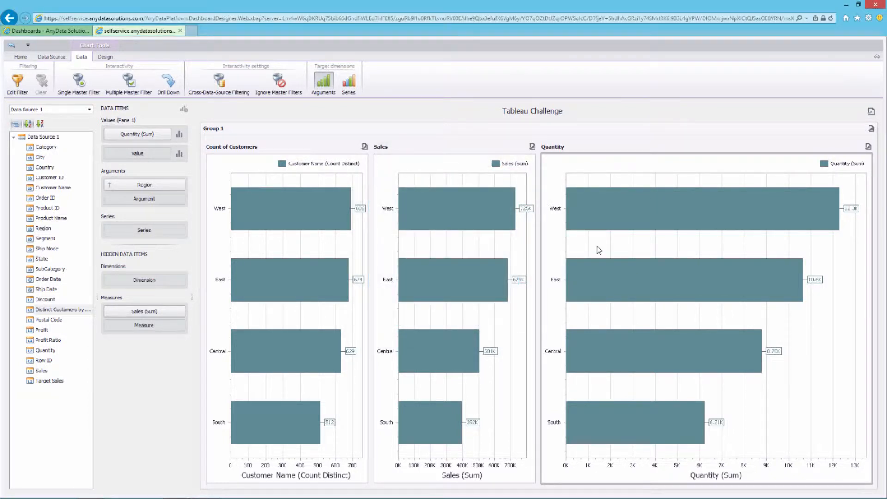
Duplicate the Quantity chart so Group 1 holds four bar charts
click(422, 168)
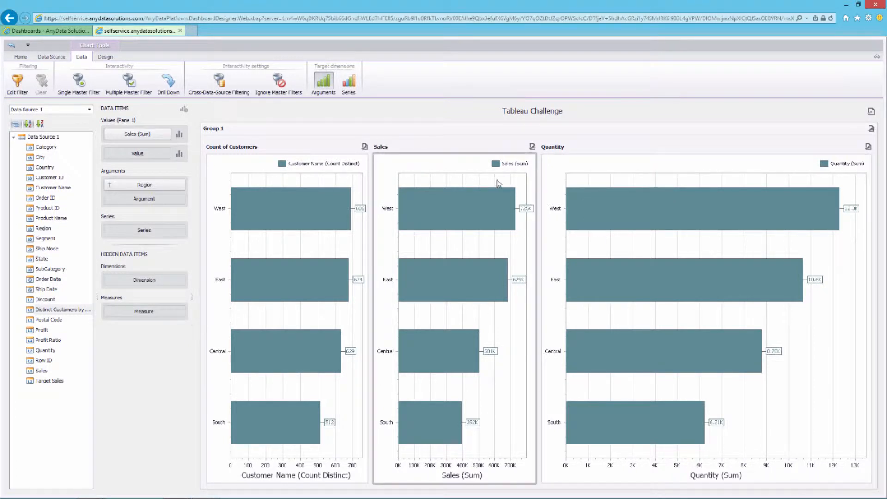
mouse_move(354, 272)
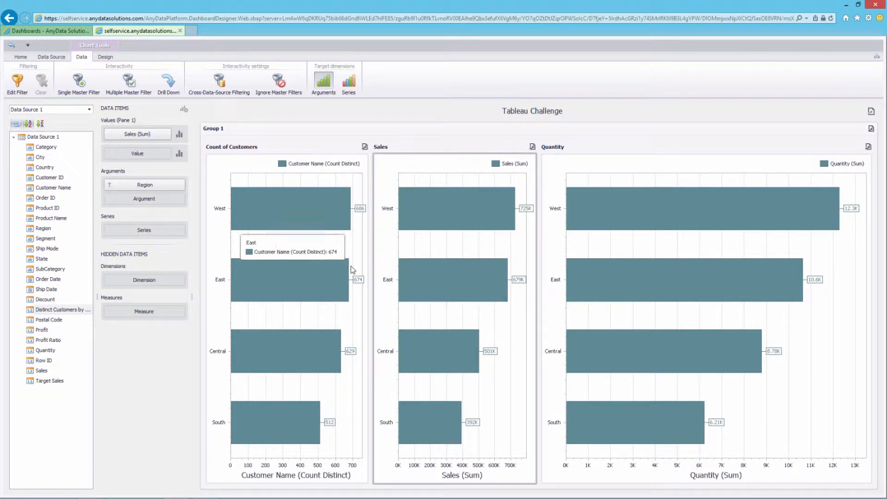
click(560, 168)
right_click(560, 169)
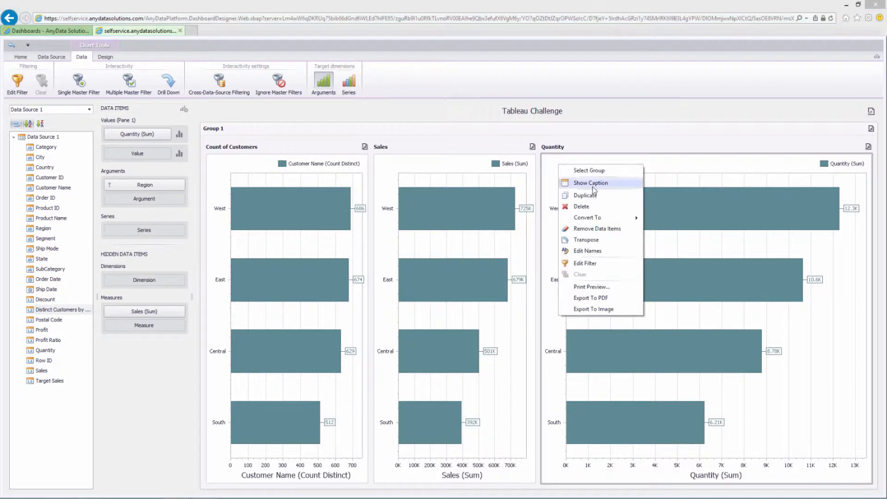
click(597, 194)
Rename the duplicated Quantity chart to 'Sales per Customer'
right_click(566, 171)
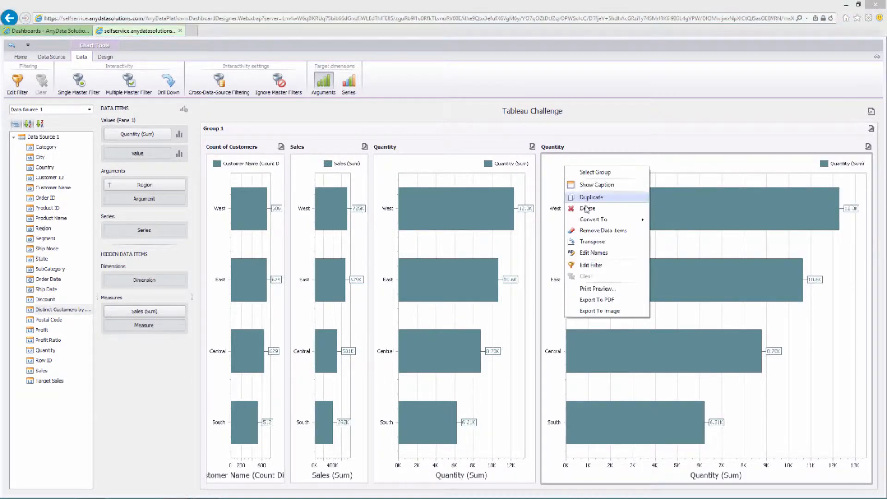
click(596, 254)
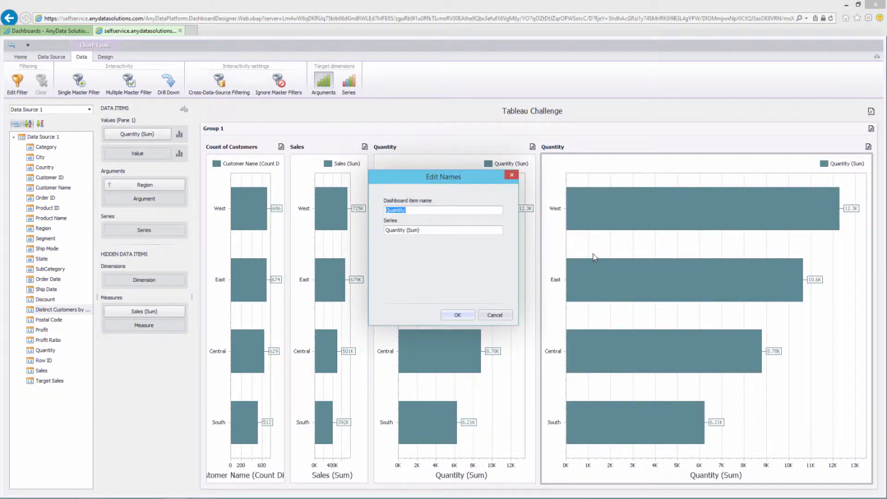
text(Sales per Customer)
key(Return)
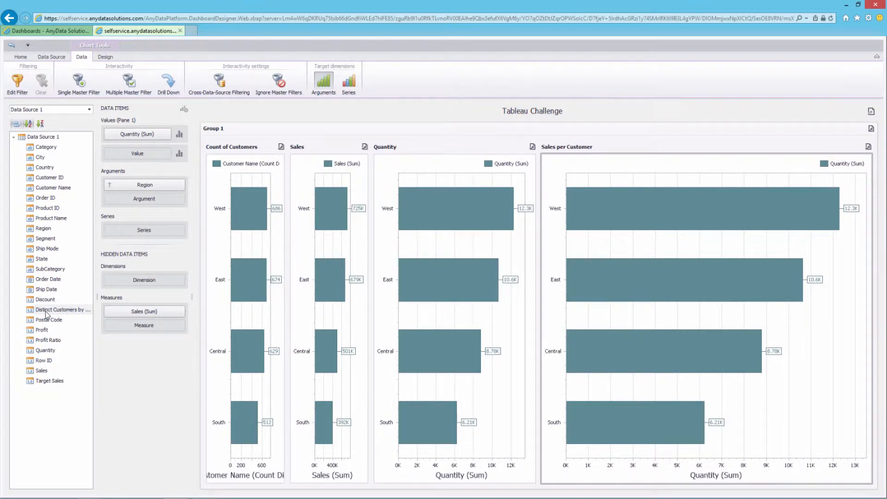
Plot Distinct Customers on the new chart, aggregated as Average by region
drag(50, 311, 135, 137)
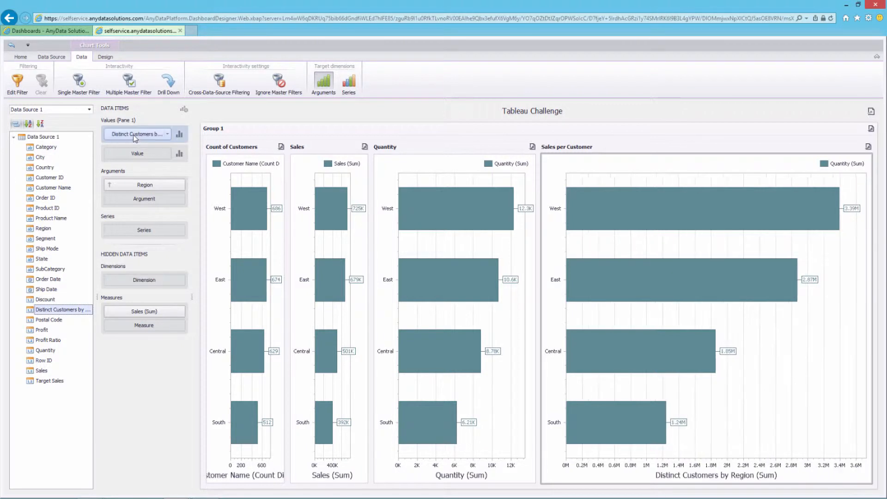
click(167, 134)
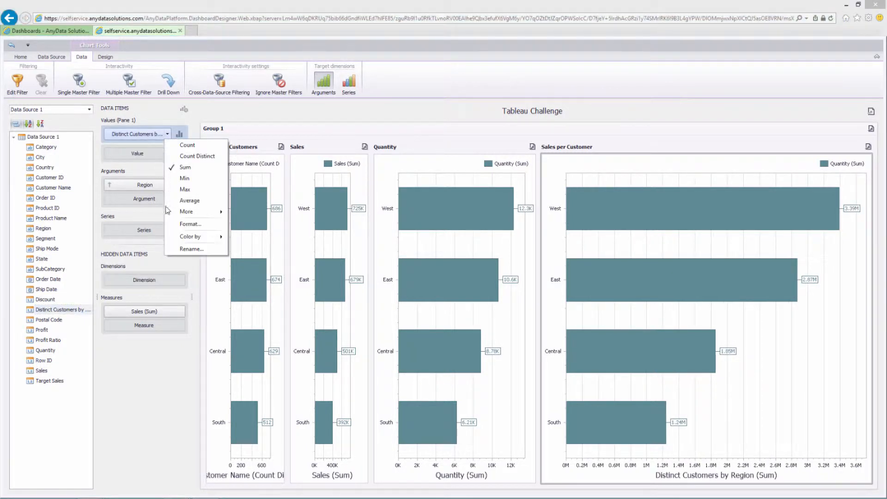
click(190, 201)
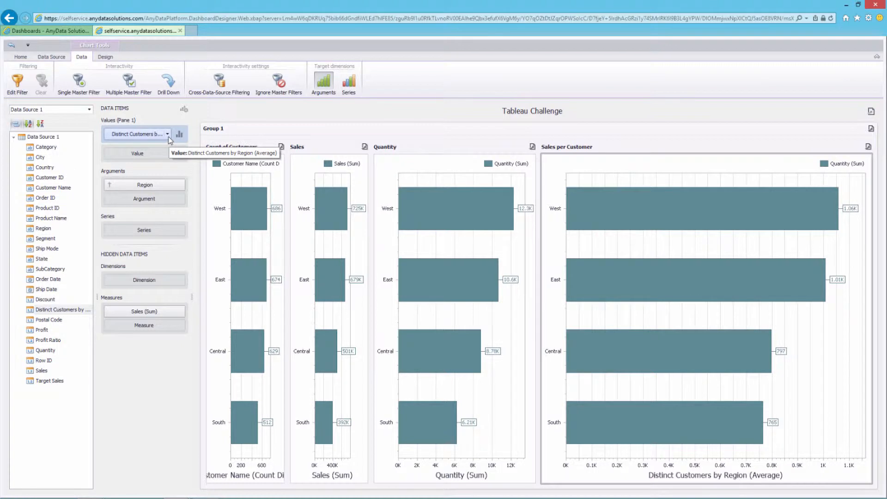
Format Distinct Customers as currency in Ones, 0 decimals, with group separators
click(168, 137)
click(221, 224)
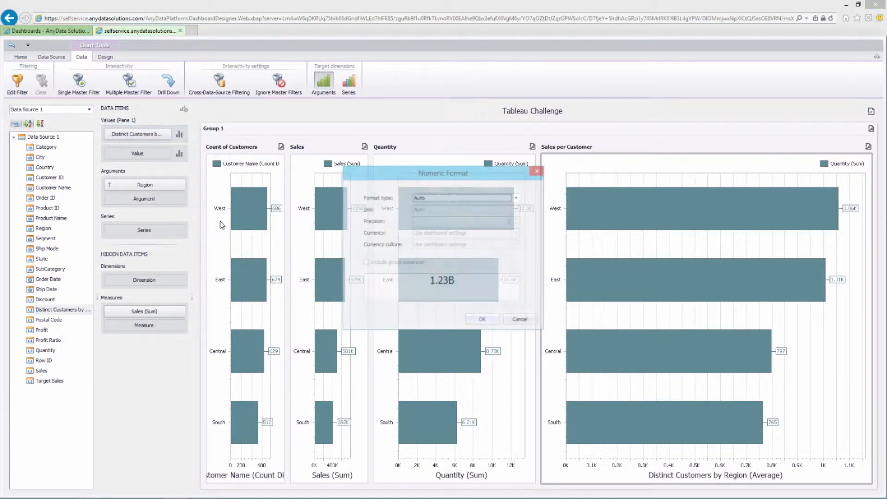
click(474, 199)
click(439, 232)
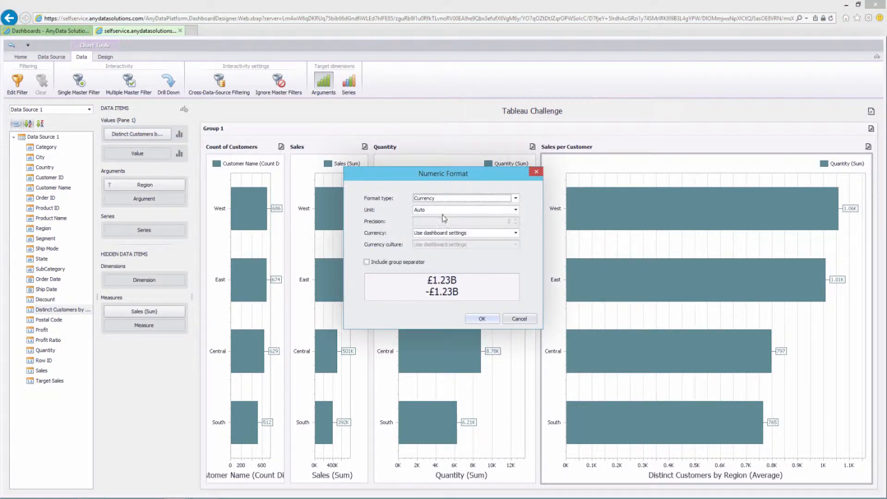
click(443, 210)
click(443, 225)
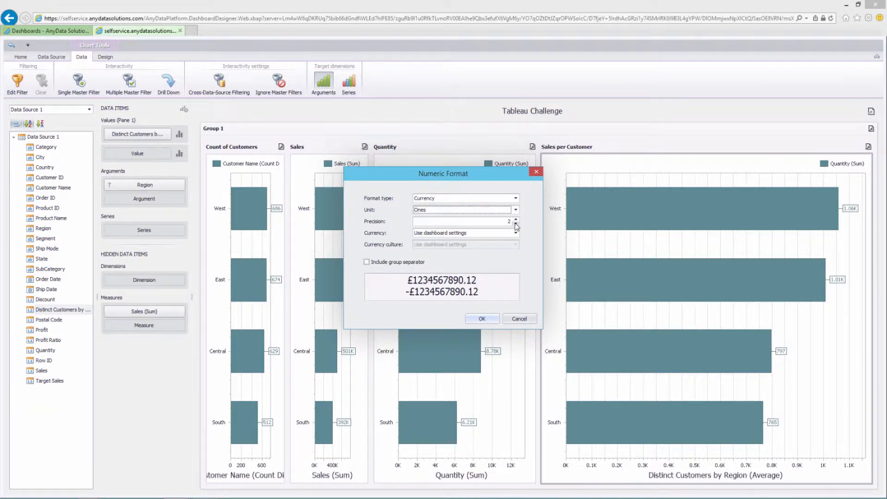
click(516, 223)
click(516, 223)
click(367, 262)
click(482, 319)
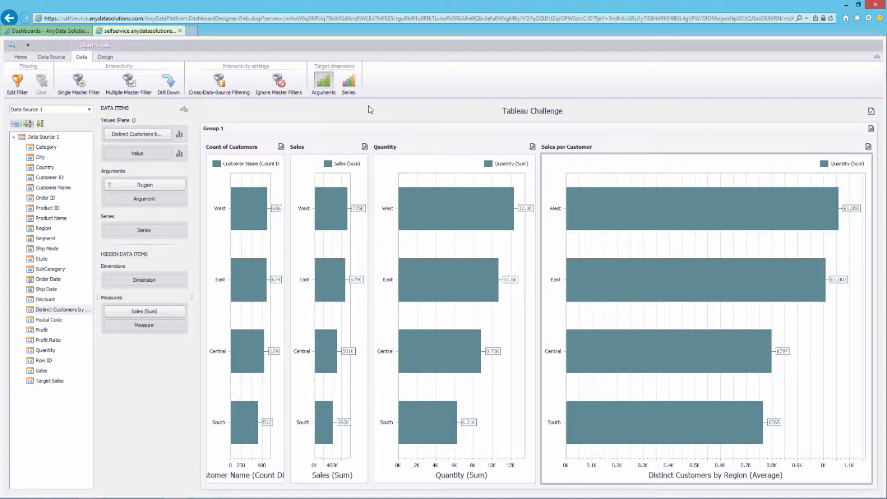
click(20, 57)
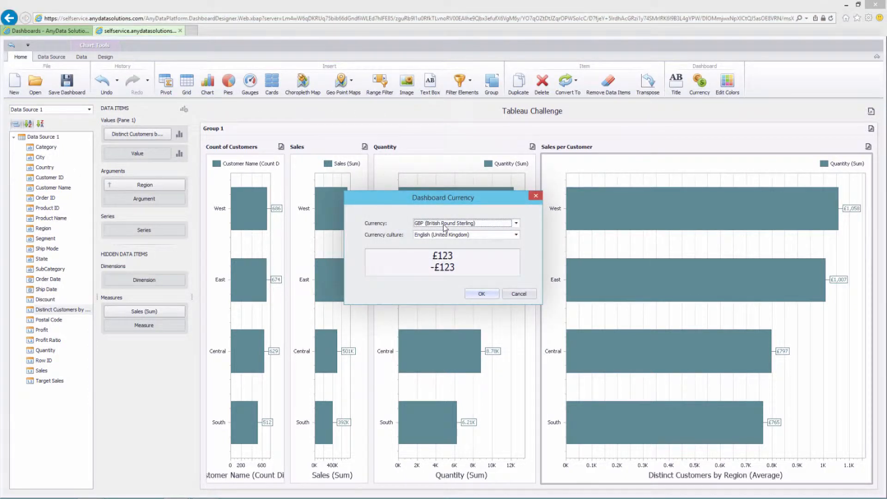
Use client system currency, and format Sales as currency in Ones, 0 decimals, with separators
text(USD (US Dollar)
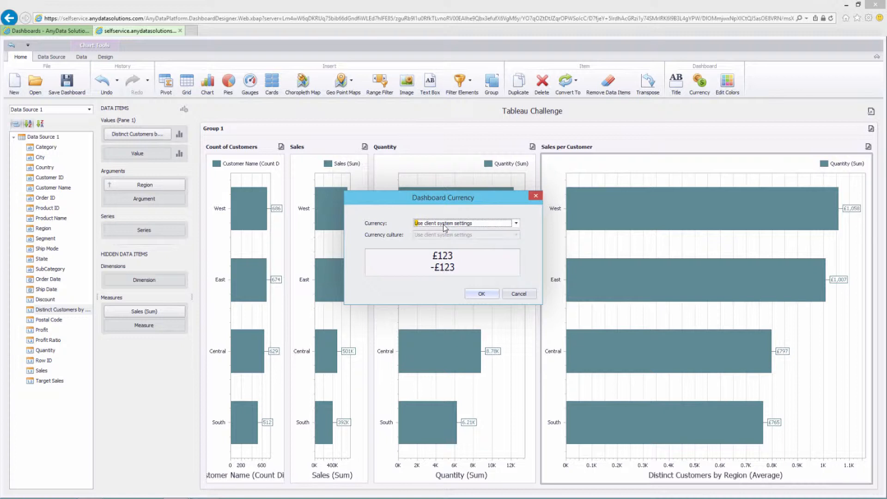
key(Return)
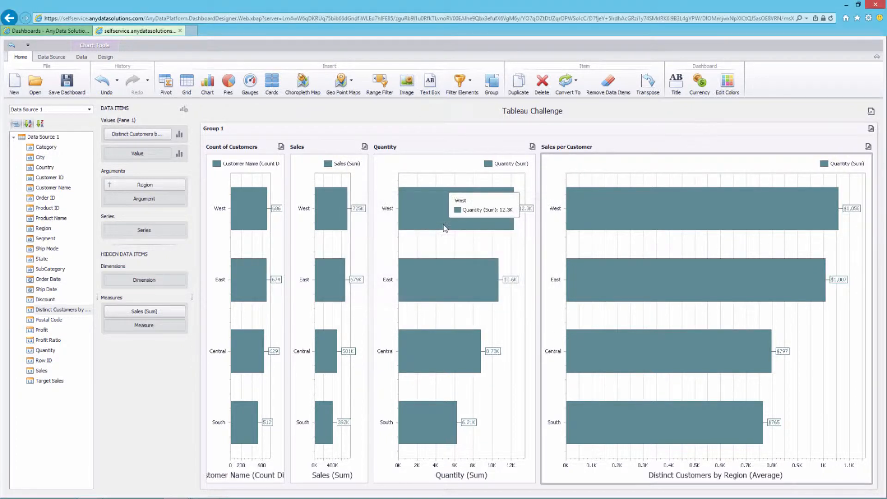
click(354, 181)
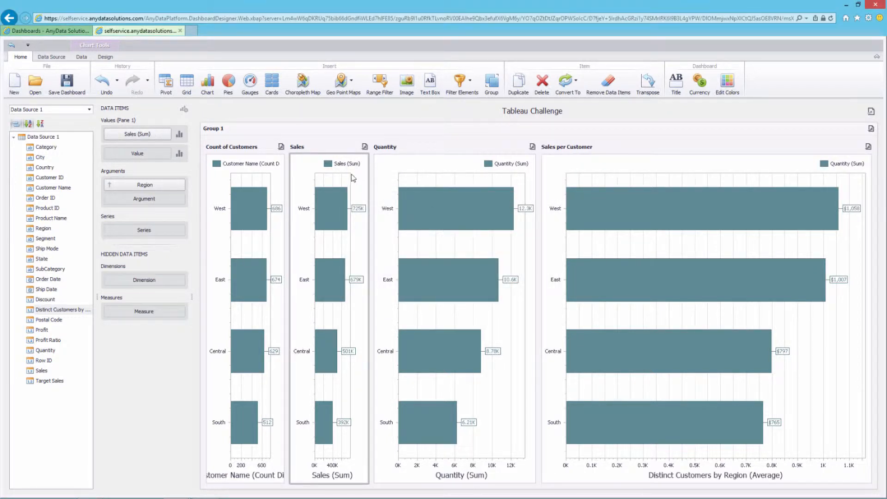
click(168, 134)
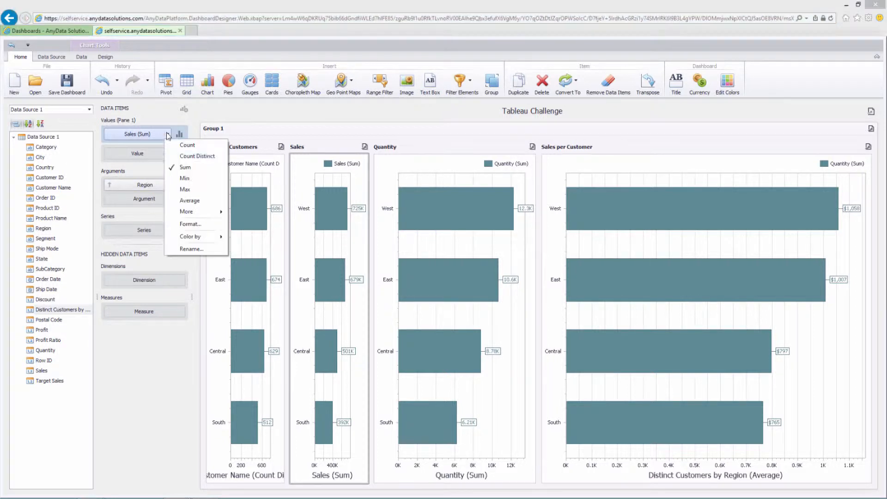
click(205, 223)
click(480, 198)
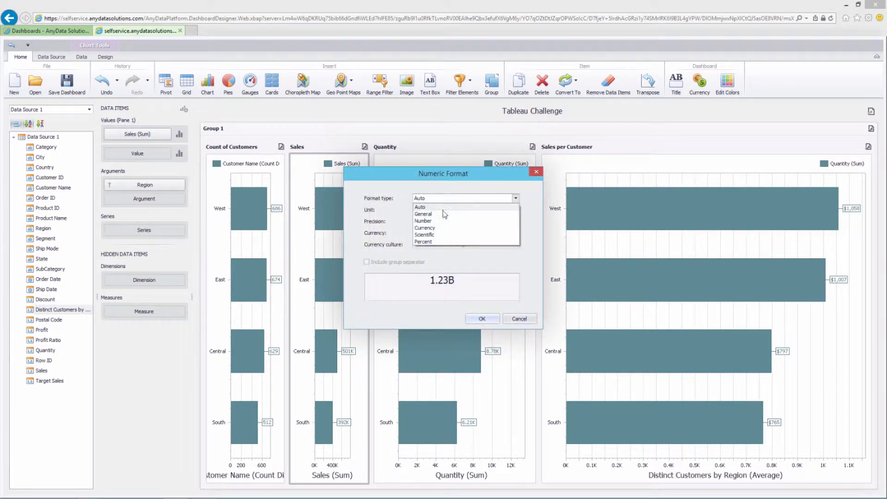
click(421, 228)
click(447, 210)
click(437, 223)
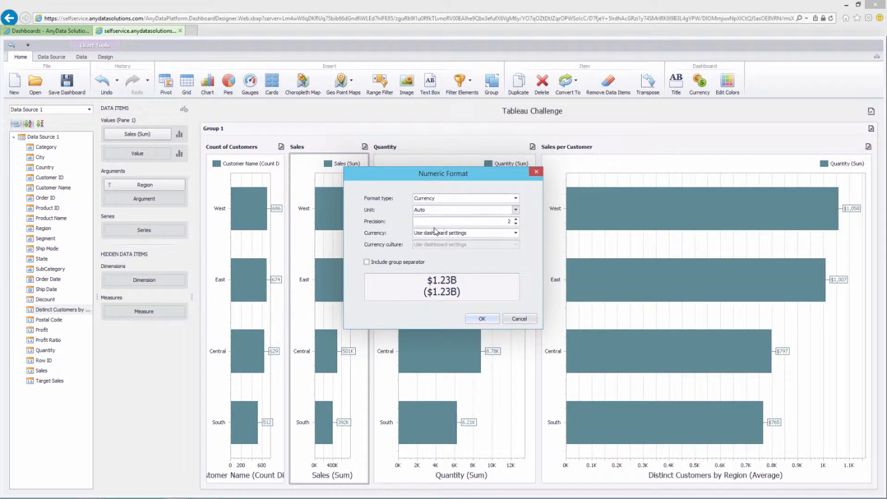
double_click(516, 224)
click(396, 262)
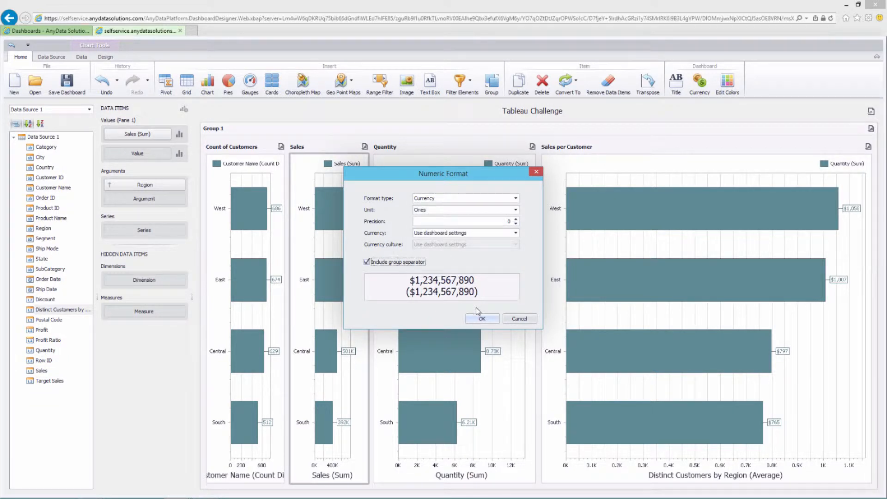
click(481, 318)
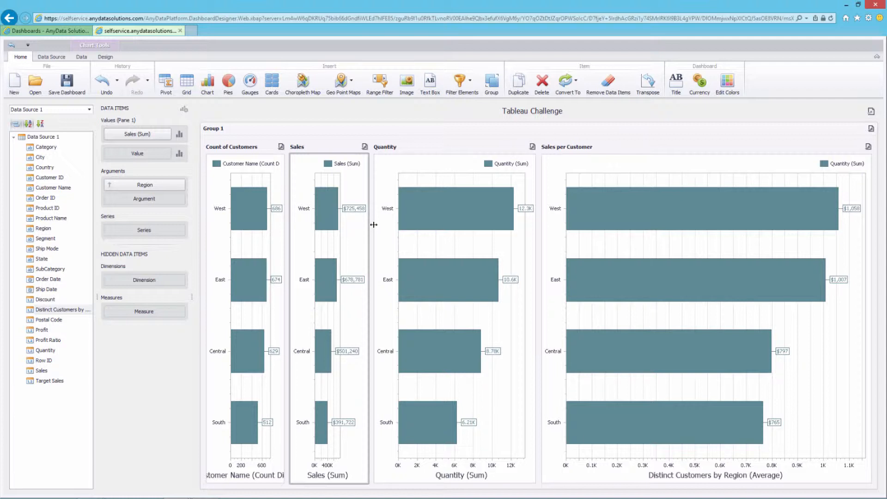
Duplicate the Sales per Customer chart and make the copy plot Profit by region
click(575, 170)
right_click(575, 167)
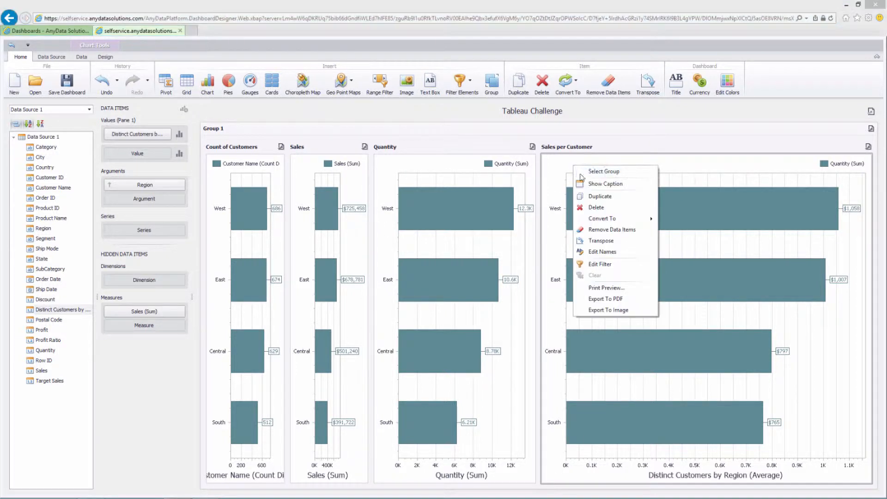
click(597, 196)
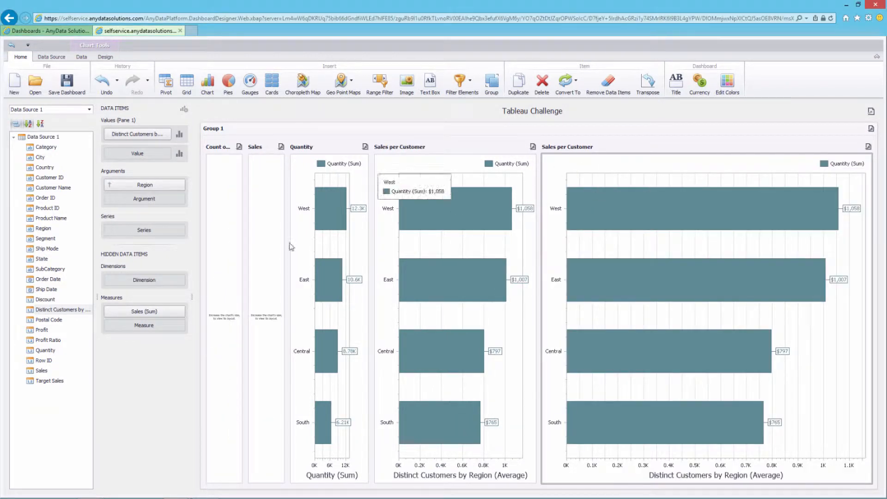
drag(40, 330, 138, 134)
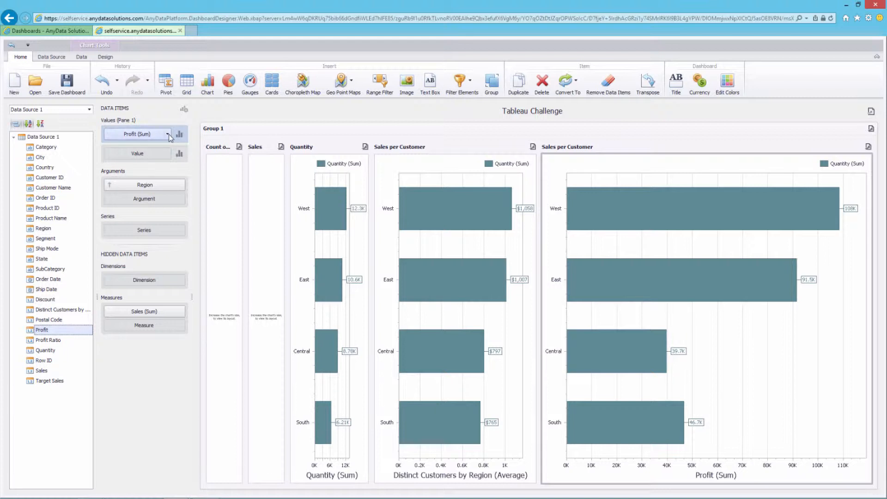
Format Profit as currency in Ones, 0 decimals, with separators, then duplicate the Profit chart
click(168, 136)
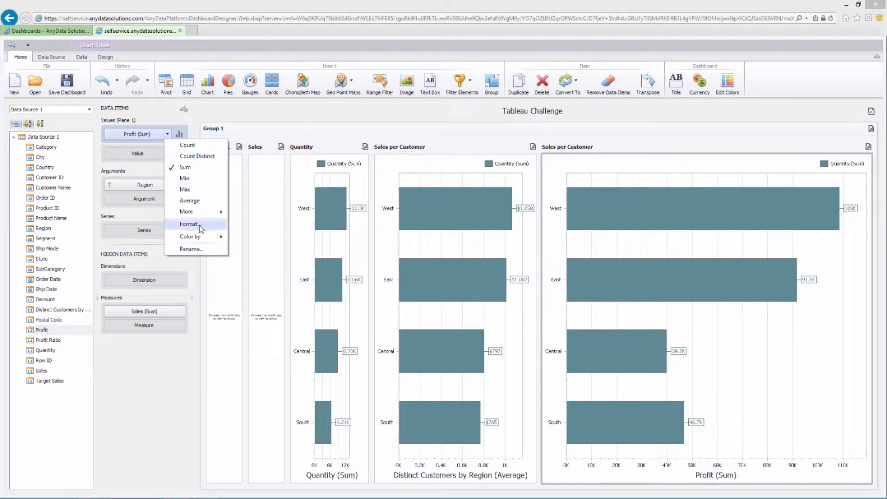
click(196, 223)
click(492, 199)
click(464, 217)
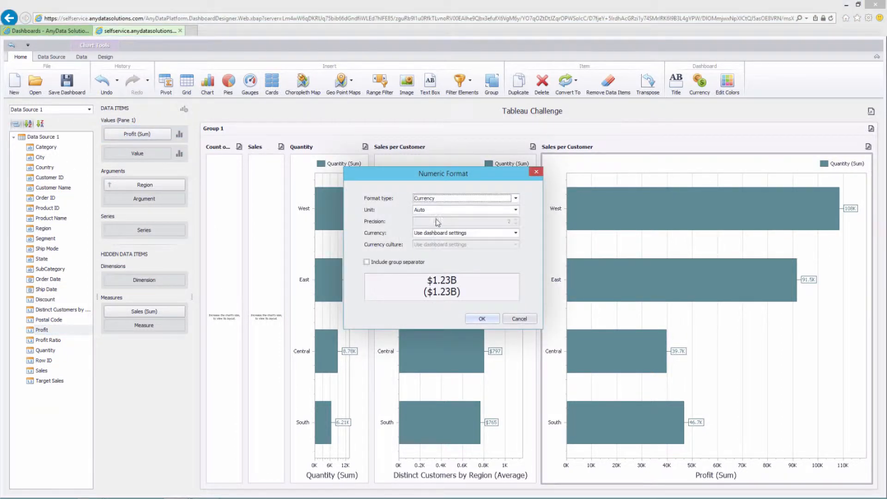
click(441, 210)
click(479, 225)
click(516, 223)
click(515, 224)
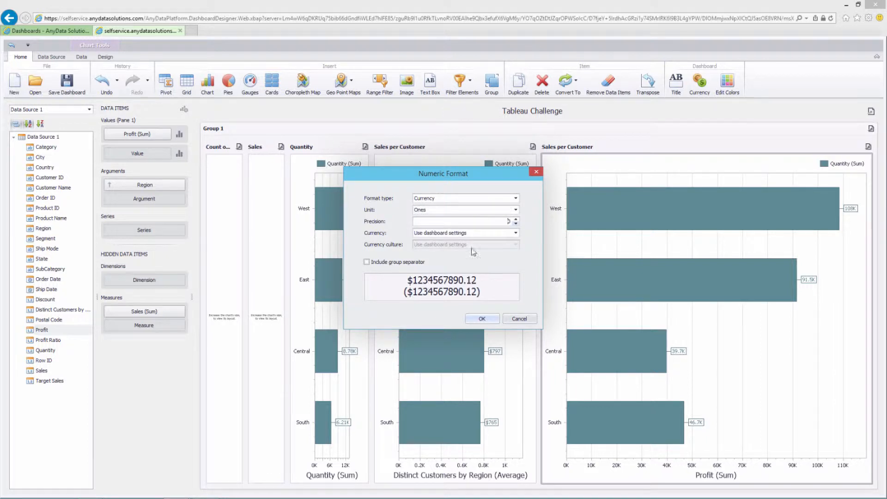
click(404, 266)
click(482, 320)
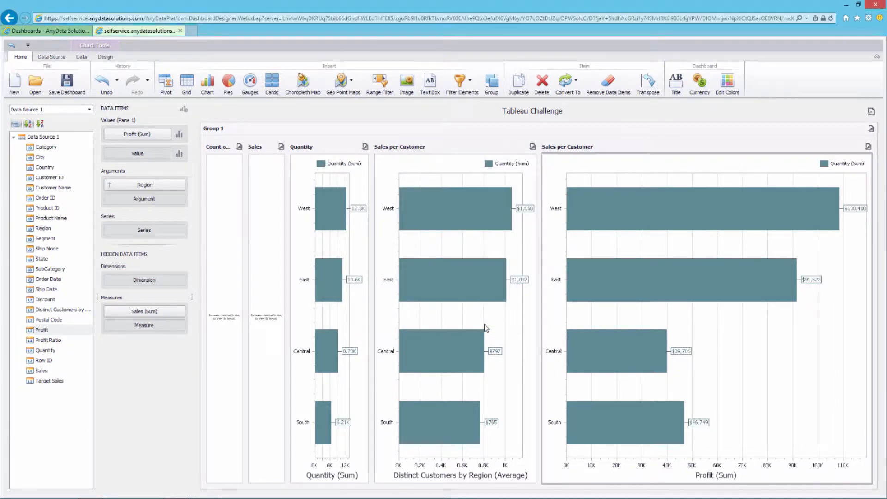
right_click(640, 186)
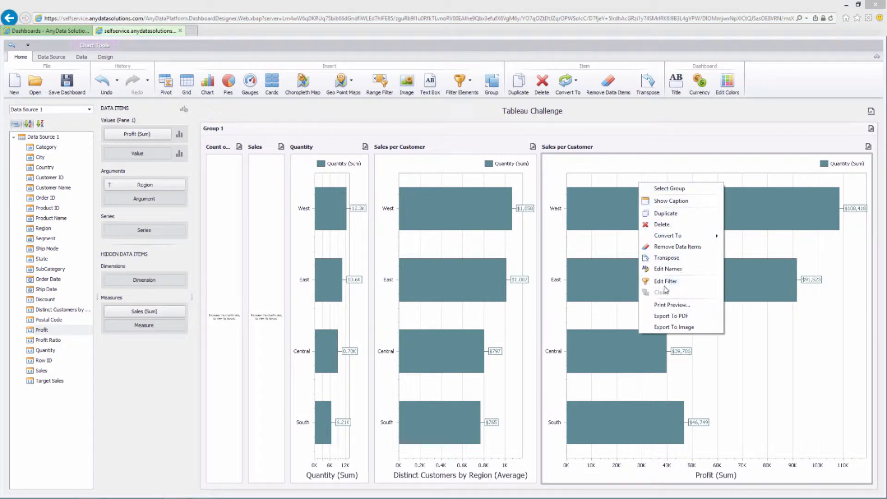
click(665, 214)
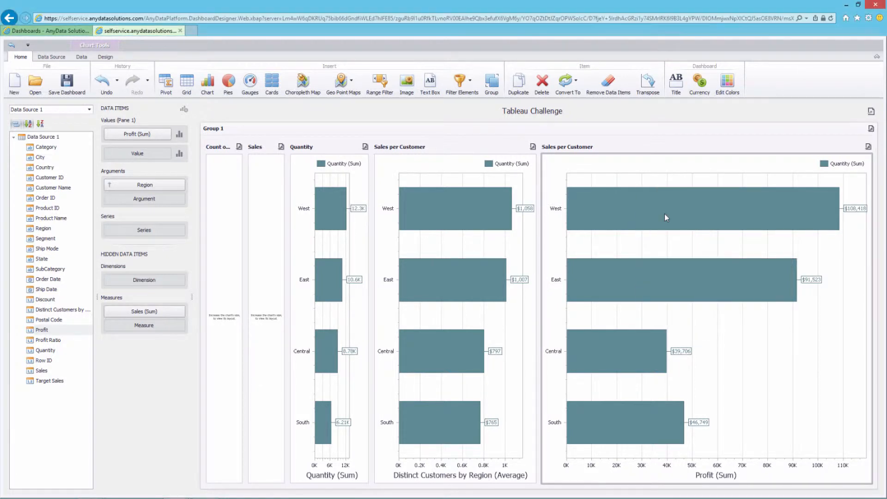
Rename the rightmost Profit chart to 'Profit Ratio'
right_click(562, 160)
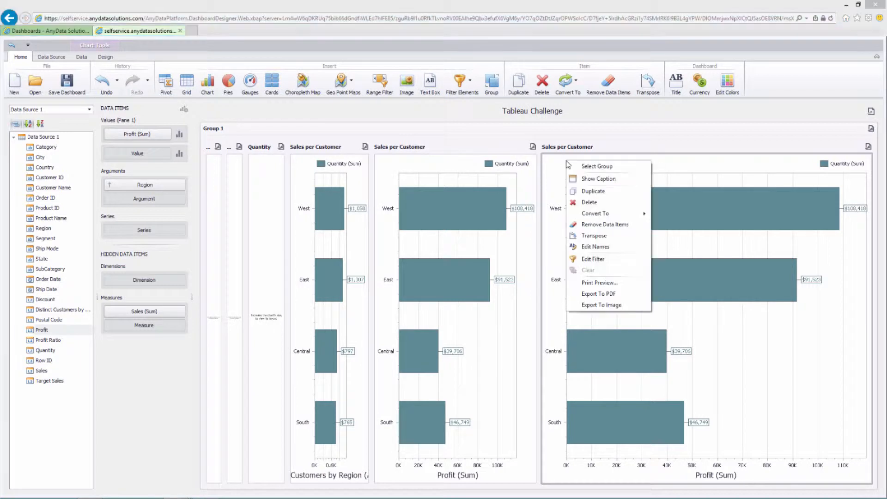
click(595, 246)
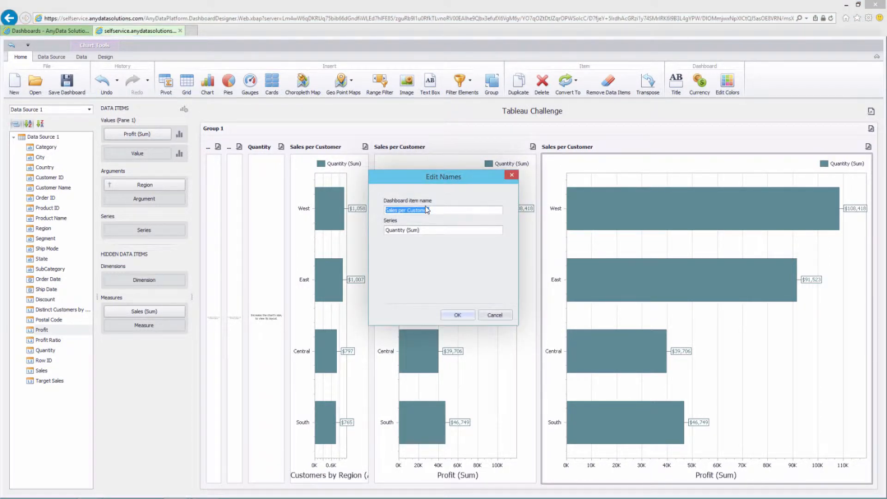
text(Profit Ratio)
key(Return)
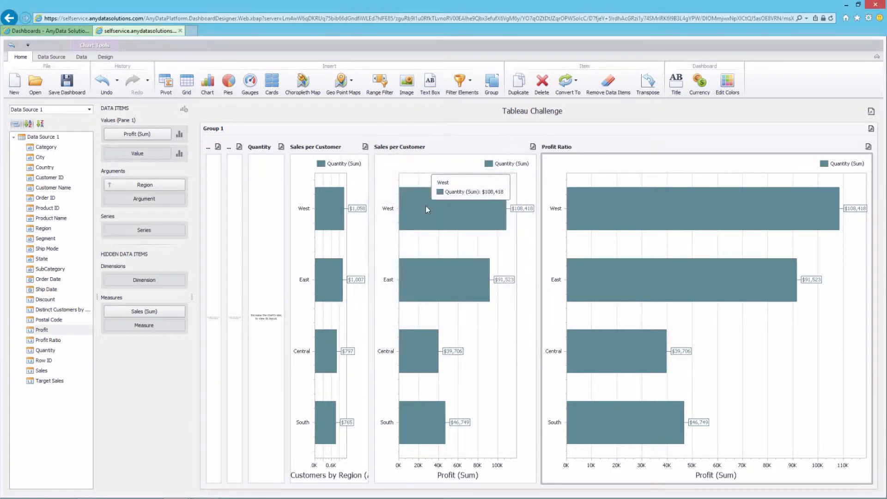
Rename the middle chart to 'Profit' and select the Profit Ratio chart
right_click(405, 169)
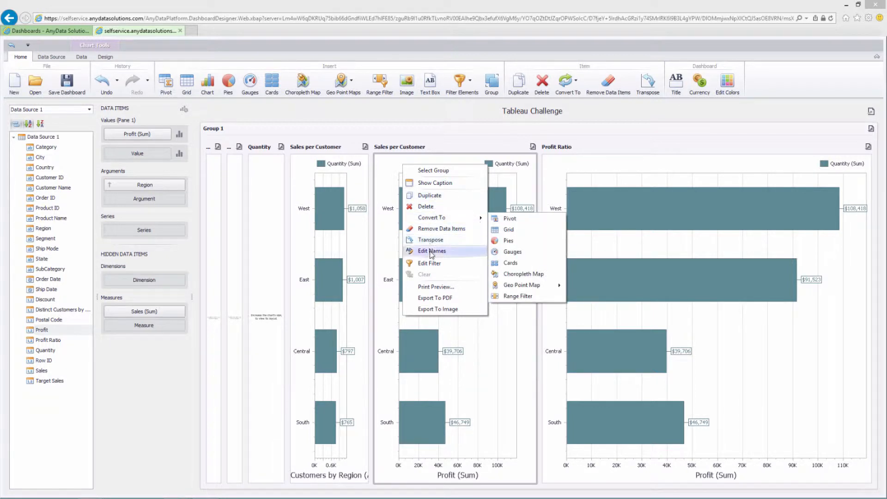
click(431, 251)
text(Profit)
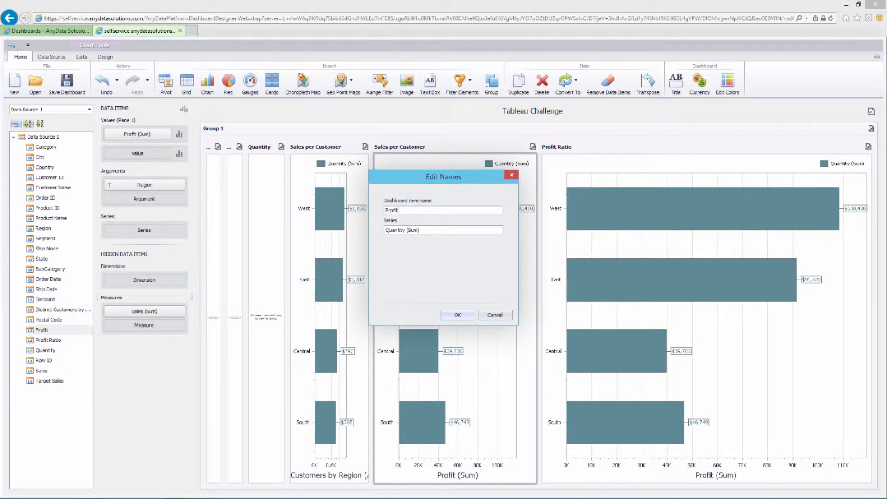
key(Return)
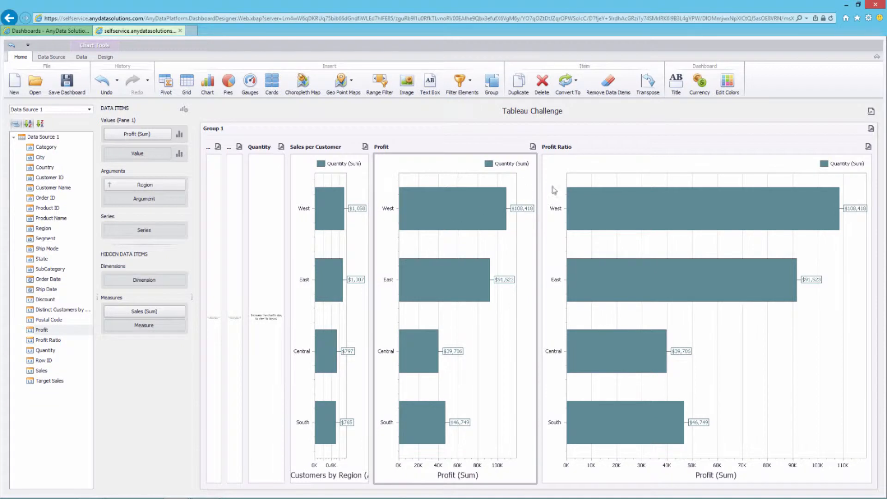
click(598, 176)
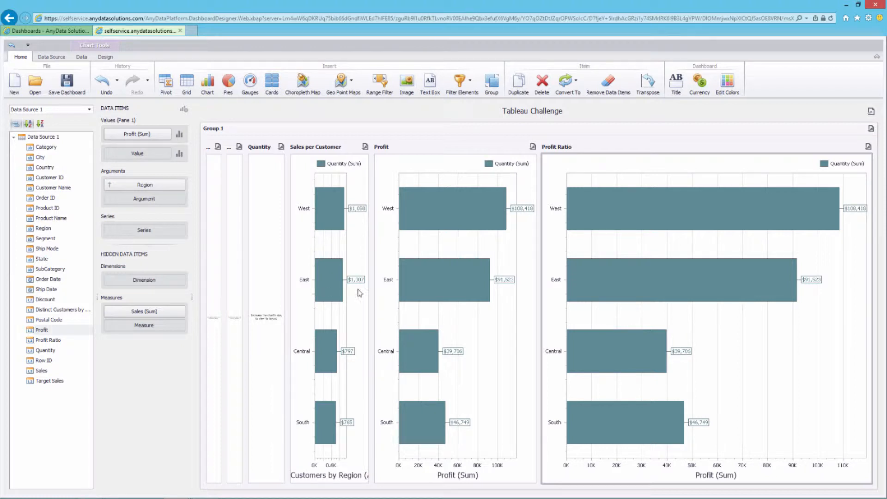
Resize the six Group 1 charts, Count of Customers through Profit Ratio, to similar widths
drag(541, 197, 684, 199)
drag(372, 230, 538, 228)
drag(288, 252, 398, 252)
drag(245, 252, 337, 252)
drag(225, 253, 300, 253)
drag(684, 268, 752, 268)
drag(539, 277, 617, 277)
drag(398, 281, 483, 280)
drag(336, 277, 398, 275)
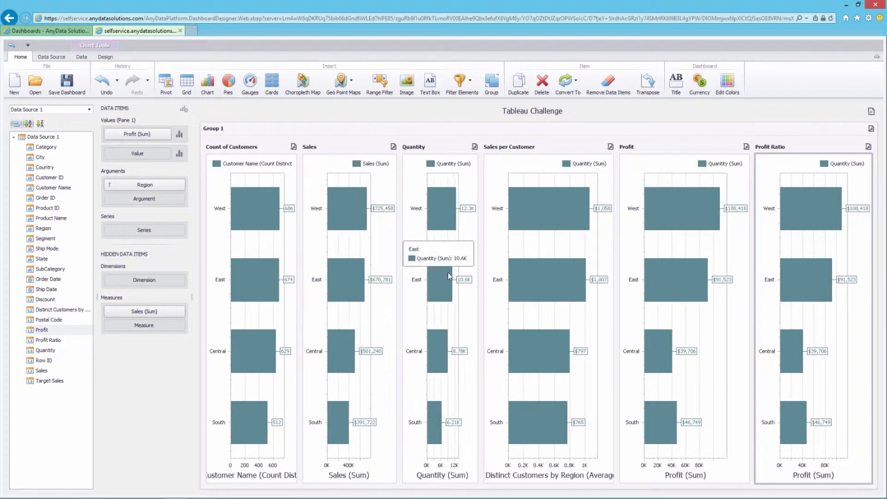
drag(482, 277, 518, 279)
drag(617, 288, 631, 290)
drag(399, 295, 413, 296)
drag(518, 305, 532, 306)
drag(631, 313, 645, 313)
drag(753, 312, 757, 312)
drag(530, 310, 523, 310)
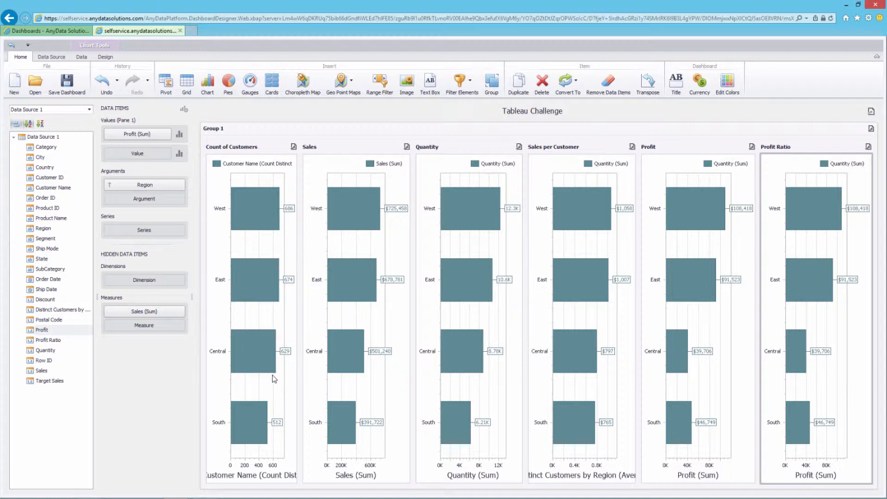
Hide the X-axis region labels on the Sales and Quantity charts
click(327, 171)
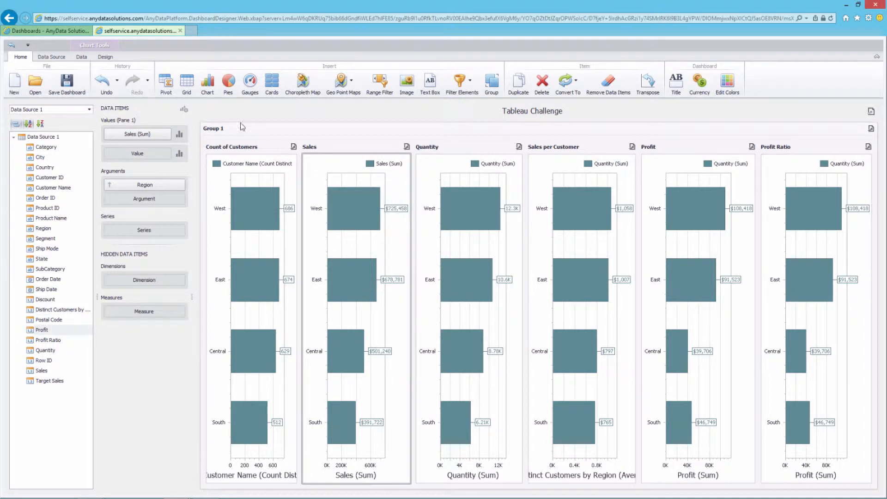
click(106, 57)
click(116, 82)
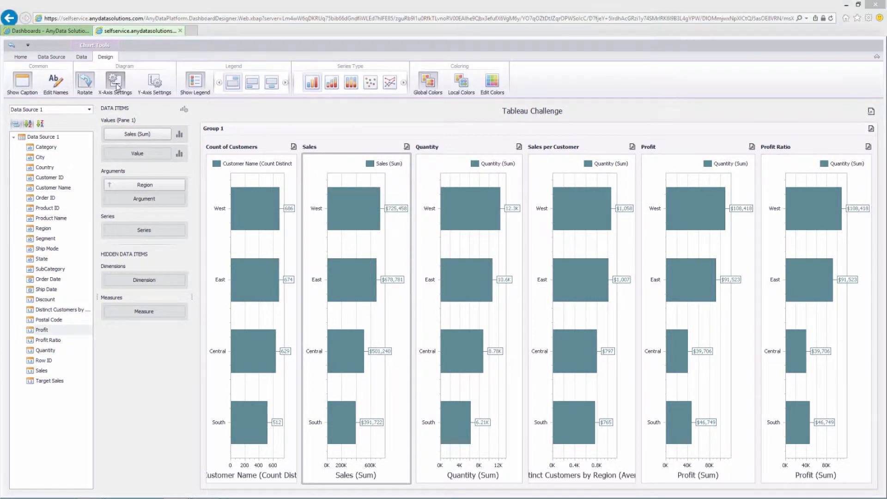
click(375, 225)
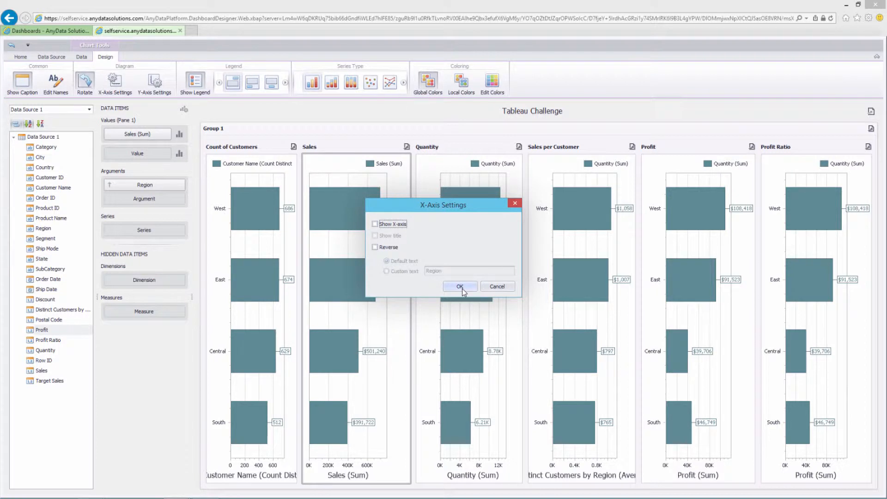
click(462, 287)
click(456, 157)
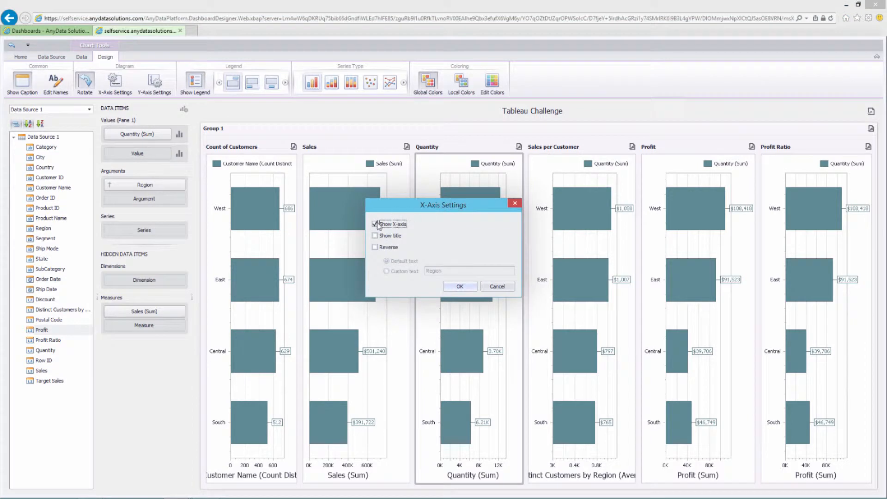
click(375, 224)
click(459, 286)
click(572, 172)
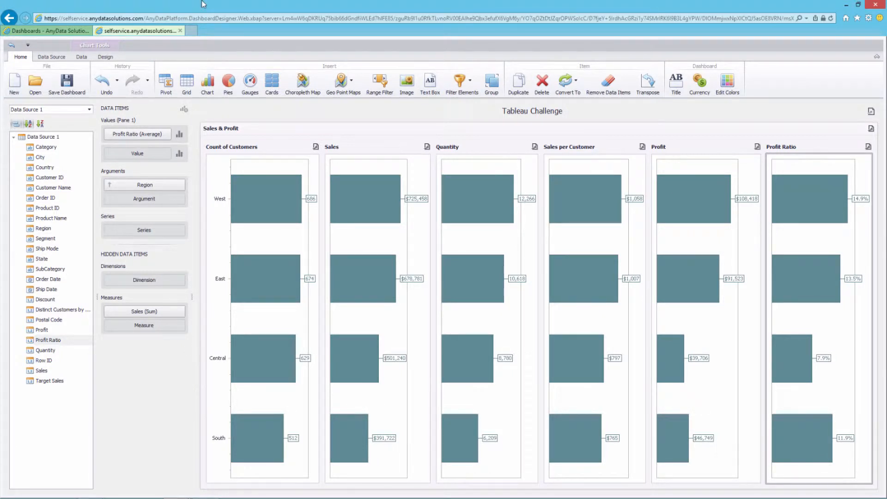
click(208, 85)
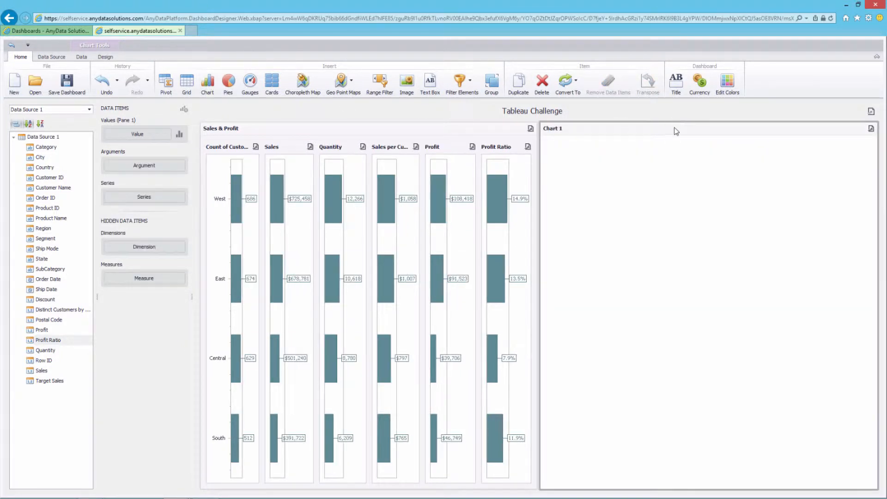
drag(673, 131, 280, 492)
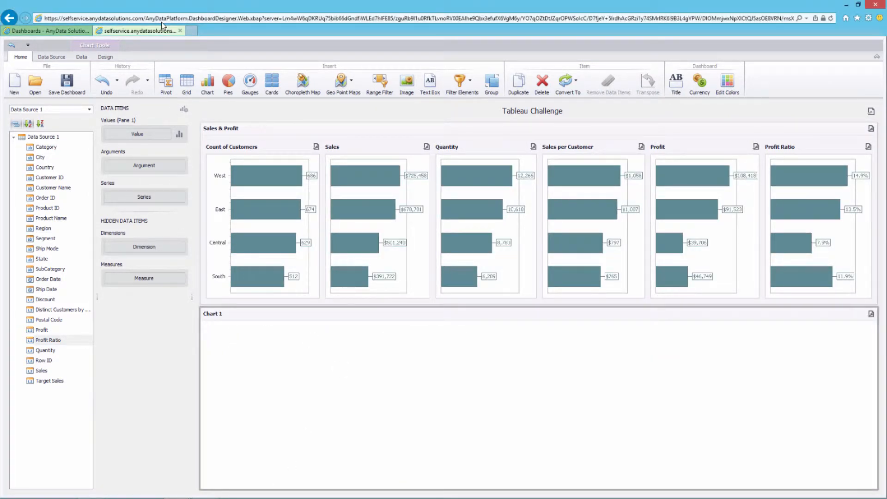
drag(41, 371, 132, 136)
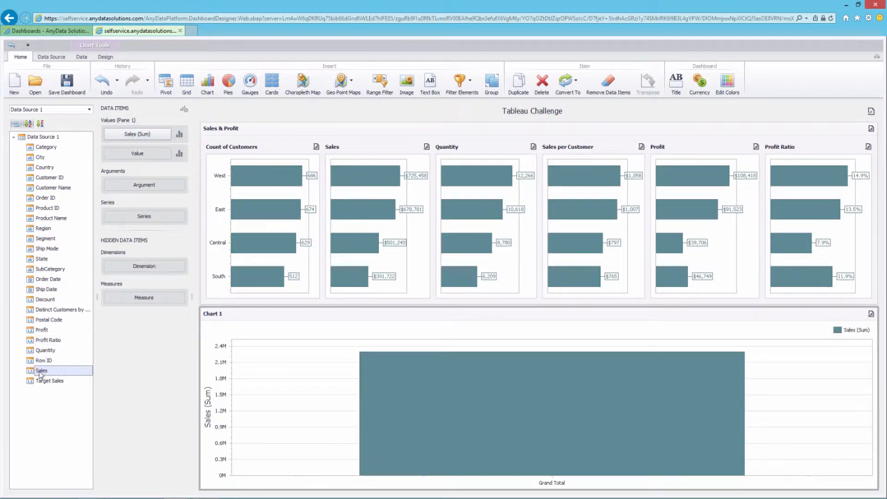
drag(41, 331, 141, 232)
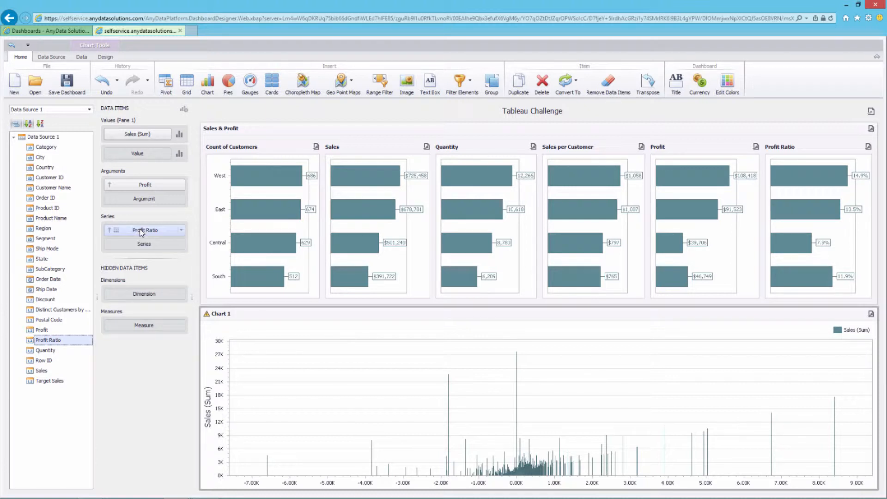
click(180, 134)
click(360, 206)
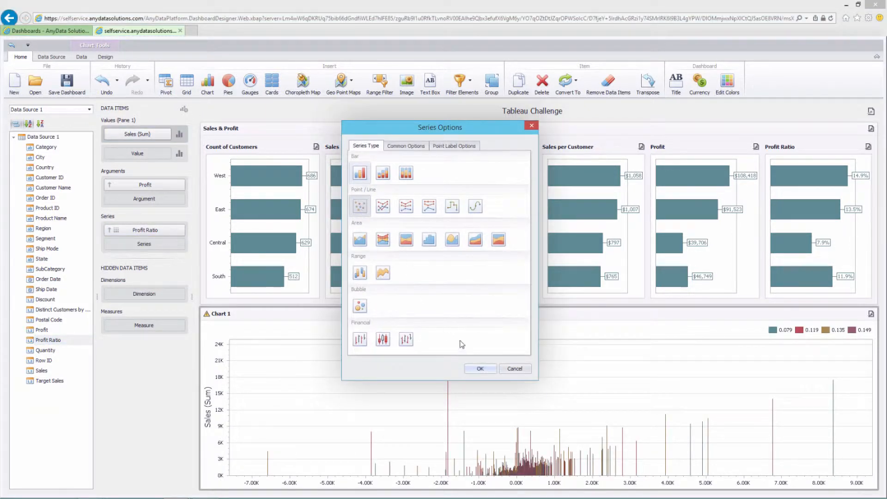
click(479, 369)
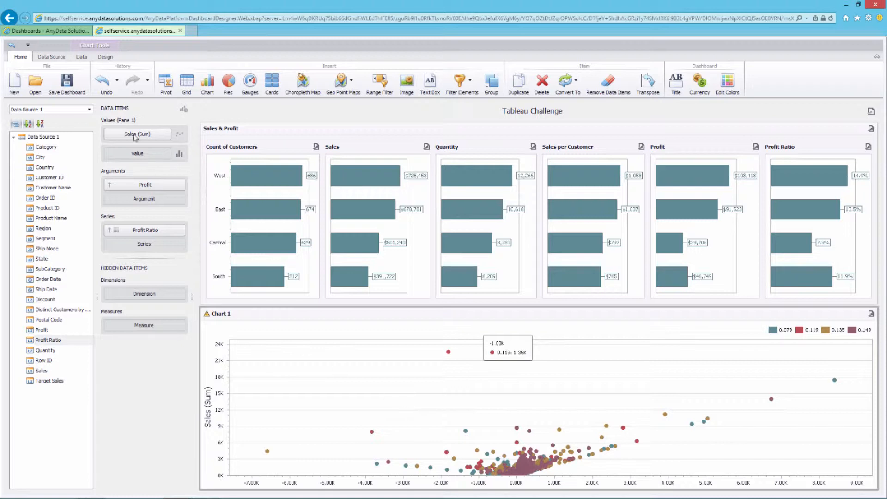
click(104, 57)
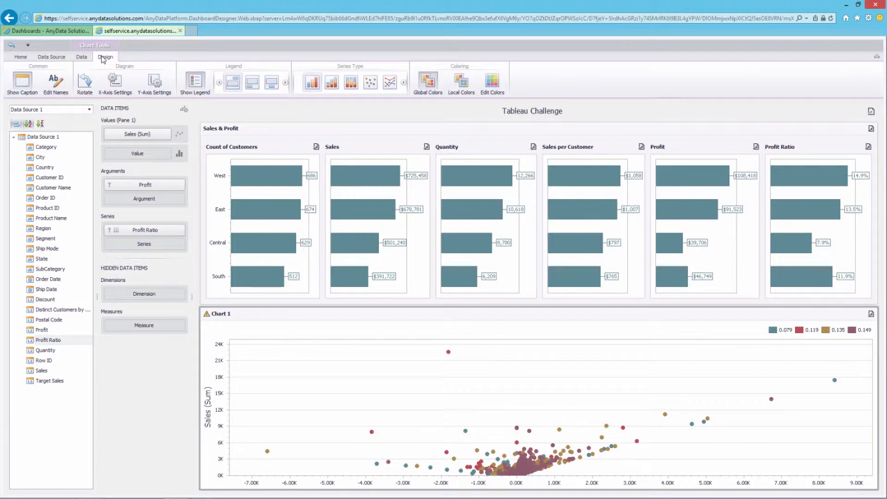
click(85, 84)
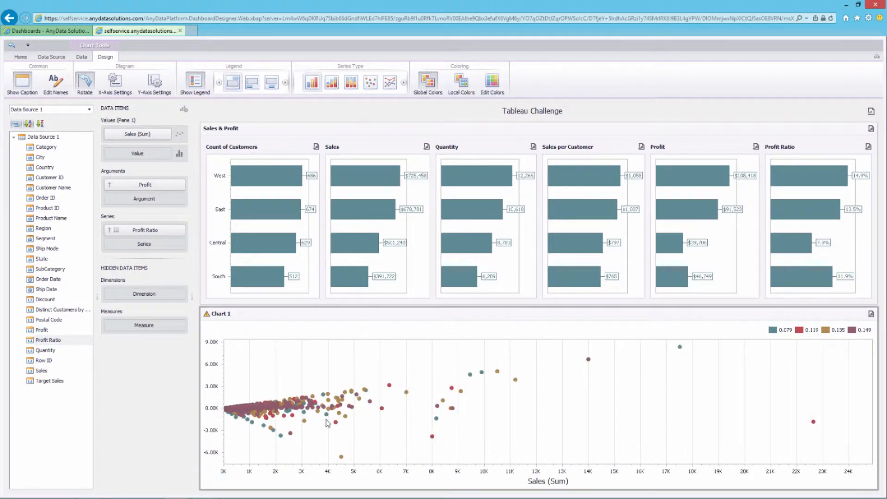
mouse_move(327, 423)
click(21, 57)
click(550, 83)
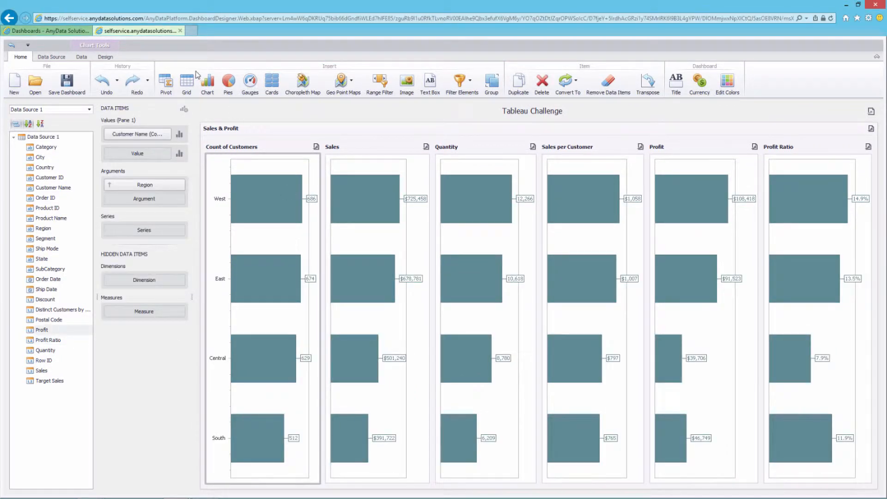
Add a grid below the Sales & Profit charts with Customer Name and Sales columns
click(188, 84)
drag(627, 135, 290, 493)
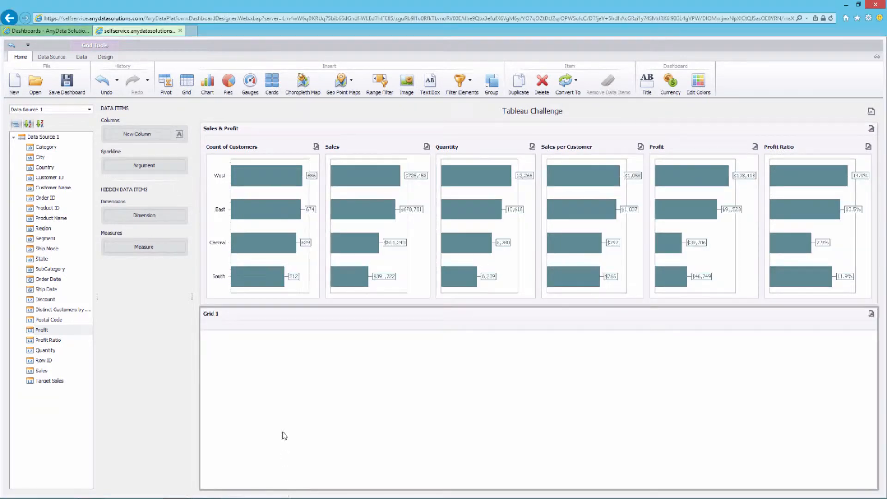
drag(291, 307, 299, 213)
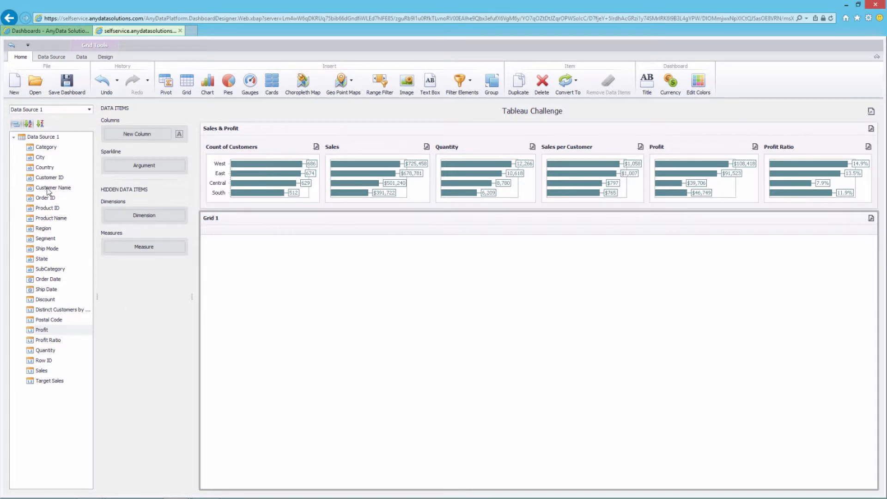
drag(50, 188, 138, 134)
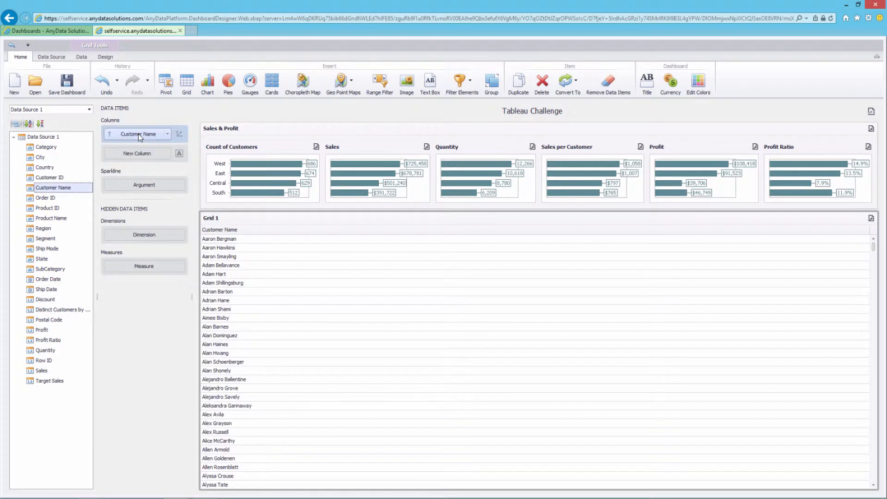
drag(42, 370, 139, 154)
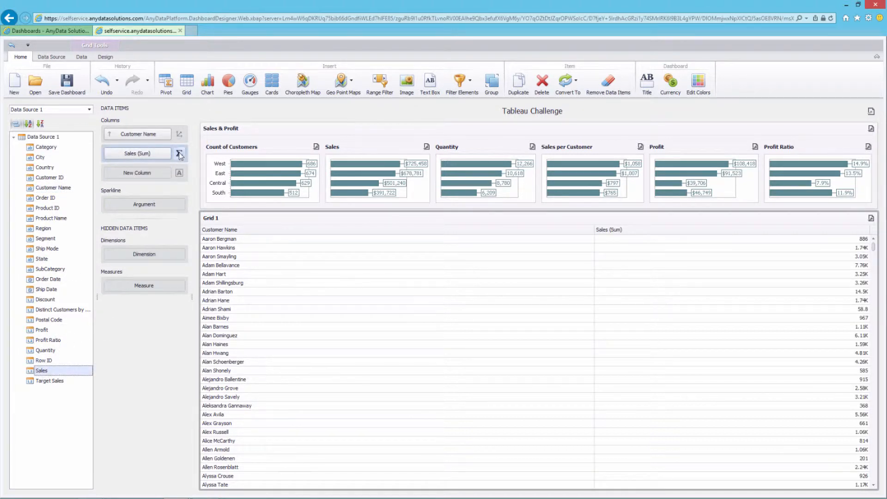
Display the Sales column as bars starting from zero
click(179, 153)
click(426, 218)
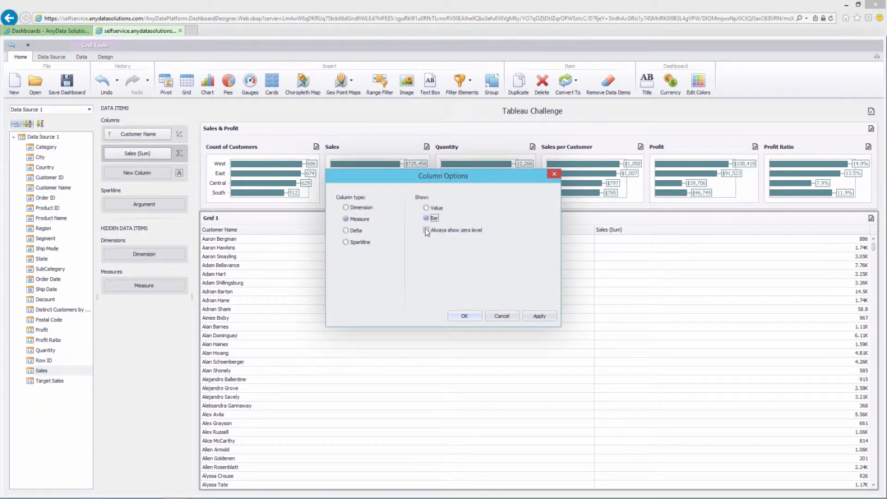
click(426, 232)
click(464, 316)
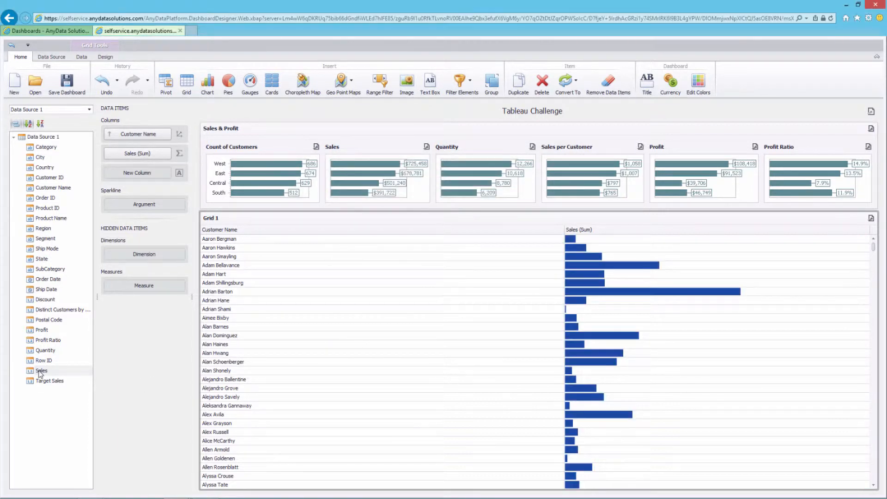
Add a second Sales column formatted as Number in Ones, 0 decimals, with group separators
drag(40, 371, 145, 178)
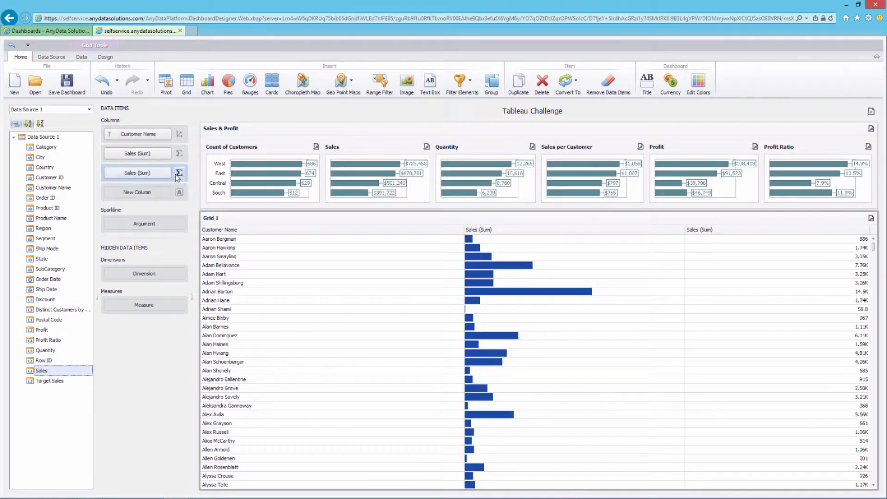
click(168, 173)
click(191, 262)
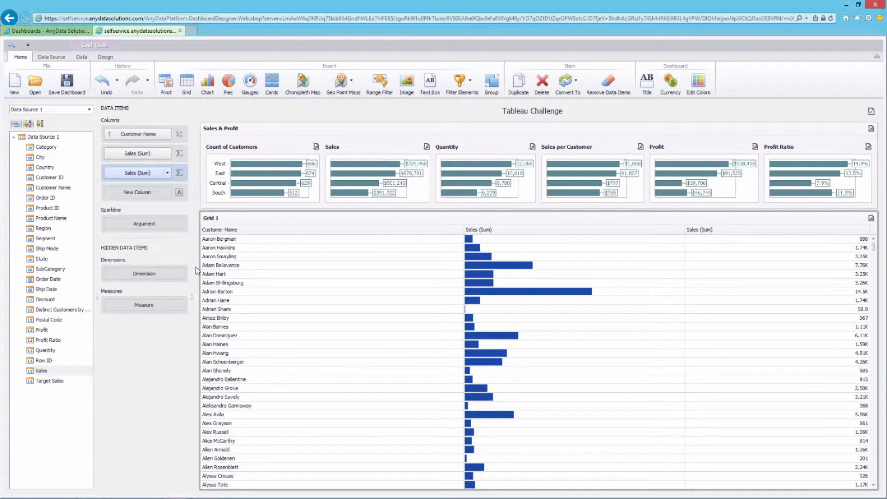
click(467, 198)
click(422, 221)
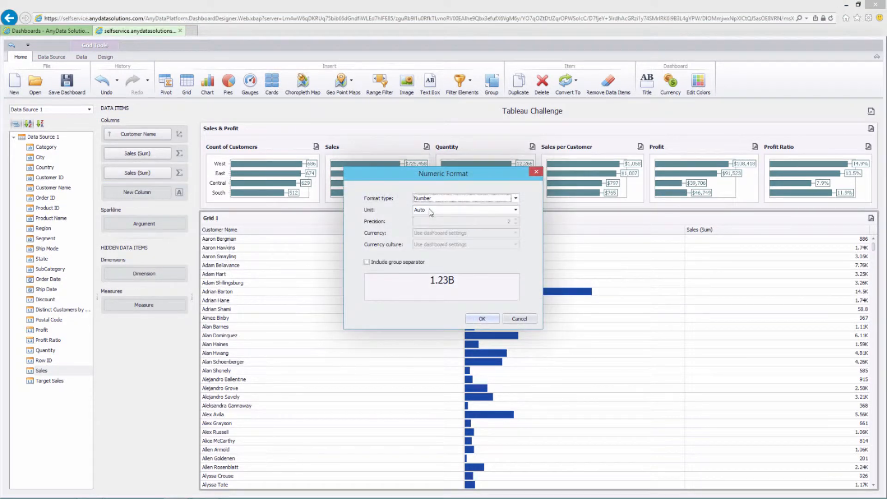
click(429, 210)
click(423, 217)
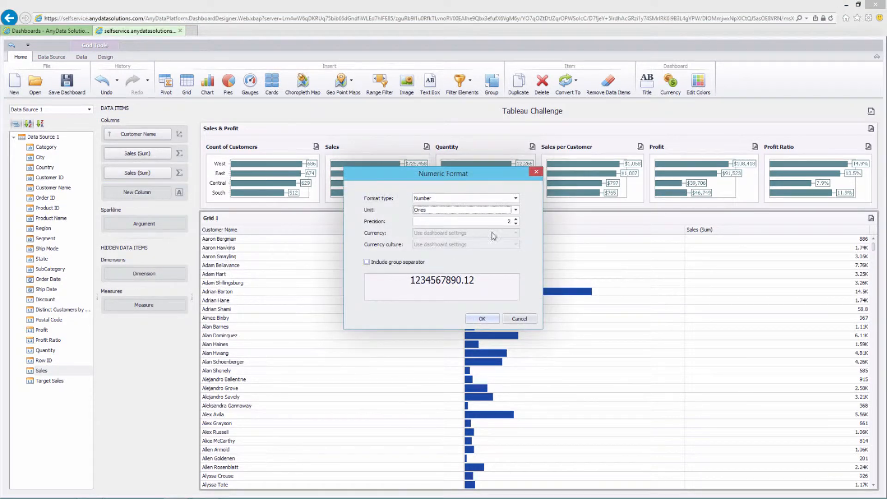
click(516, 223)
click(516, 223)
click(409, 263)
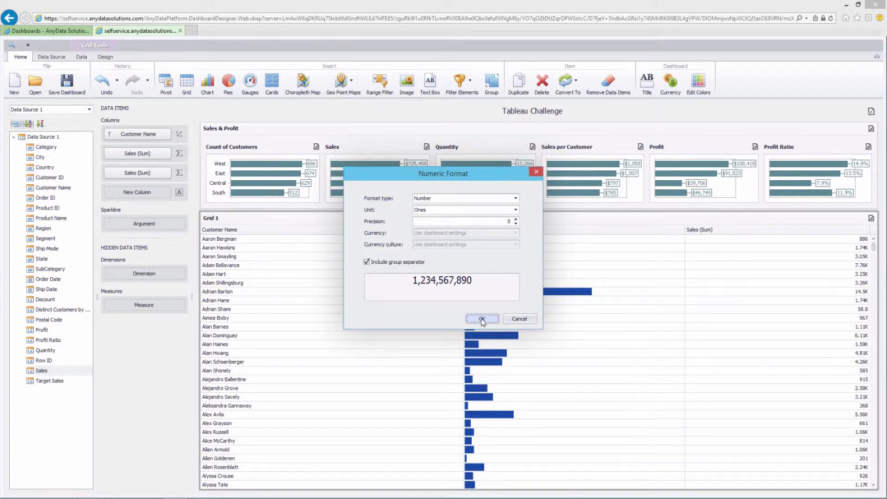
click(481, 319)
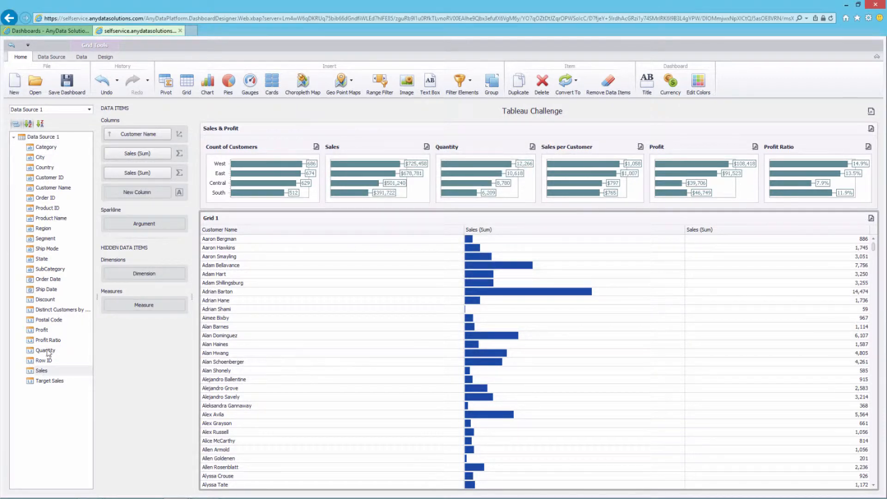
Add a Profit Ratio column to the grid shown as bars with a zero baseline
drag(48, 340, 139, 198)
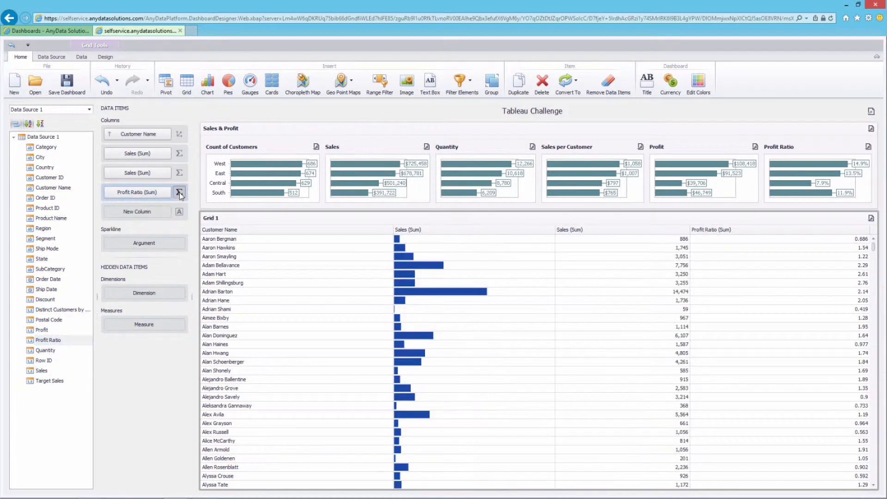
click(179, 192)
click(432, 219)
click(430, 230)
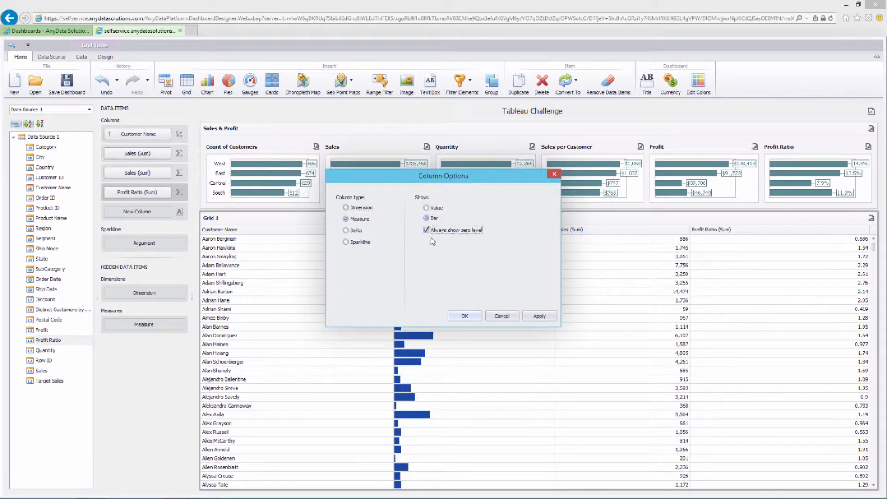
click(462, 316)
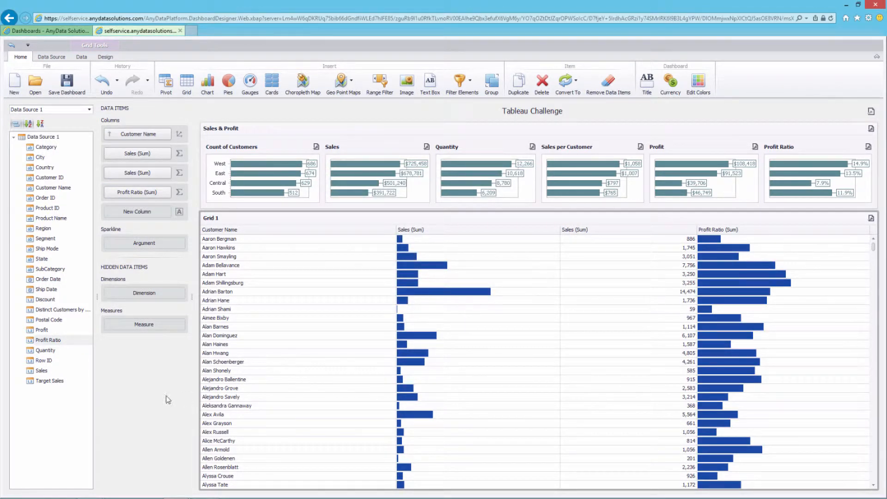
Add a second Profit Ratio column formatted as Percent with 1 decimal and separators
drag(38, 342, 136, 214)
click(167, 209)
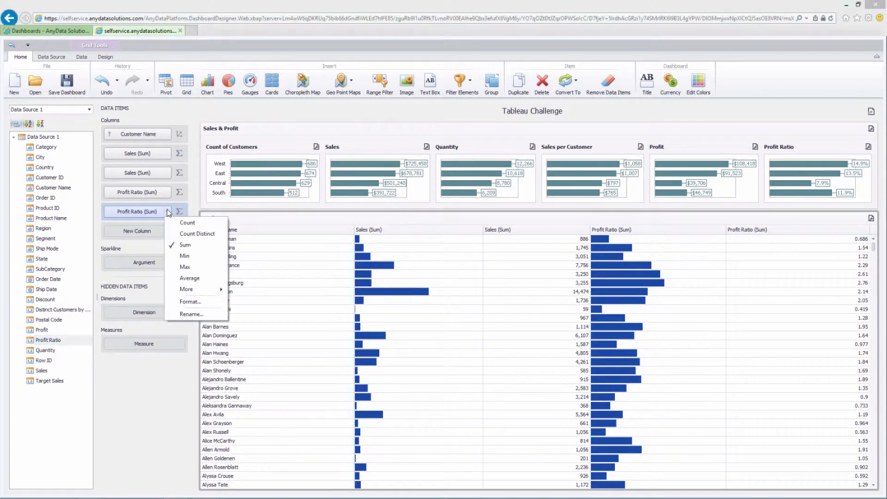
click(191, 301)
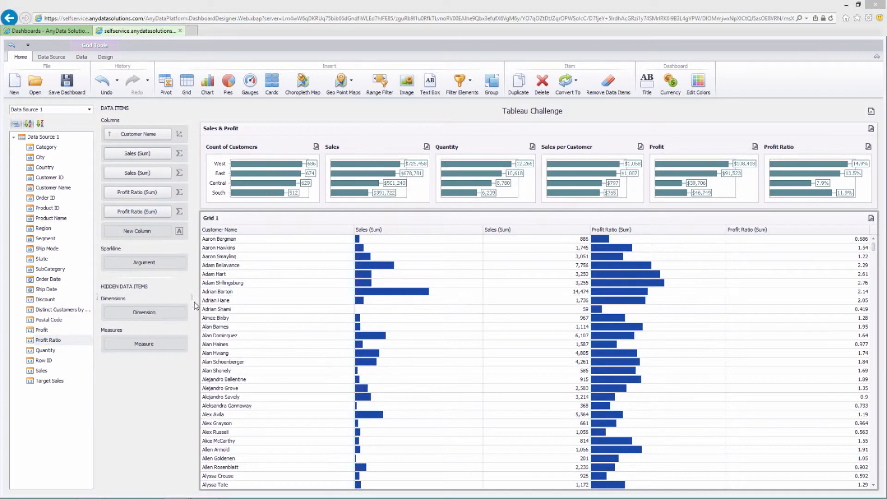
click(502, 199)
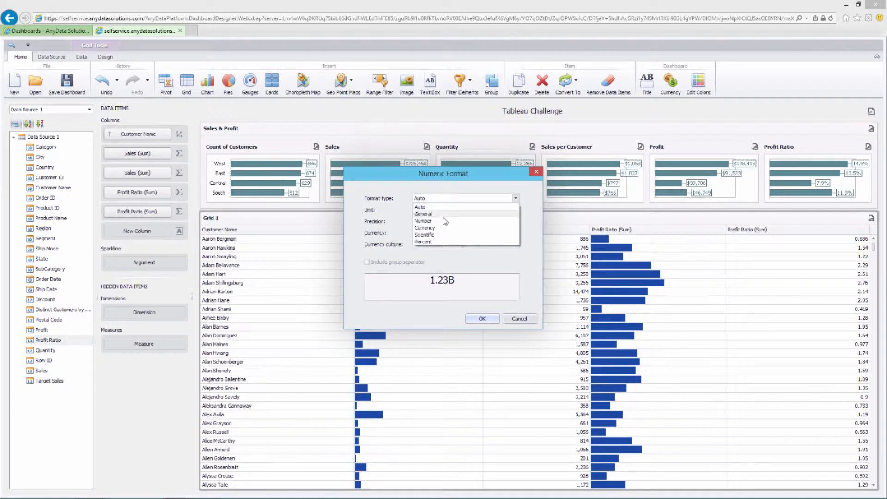
click(428, 243)
click(515, 224)
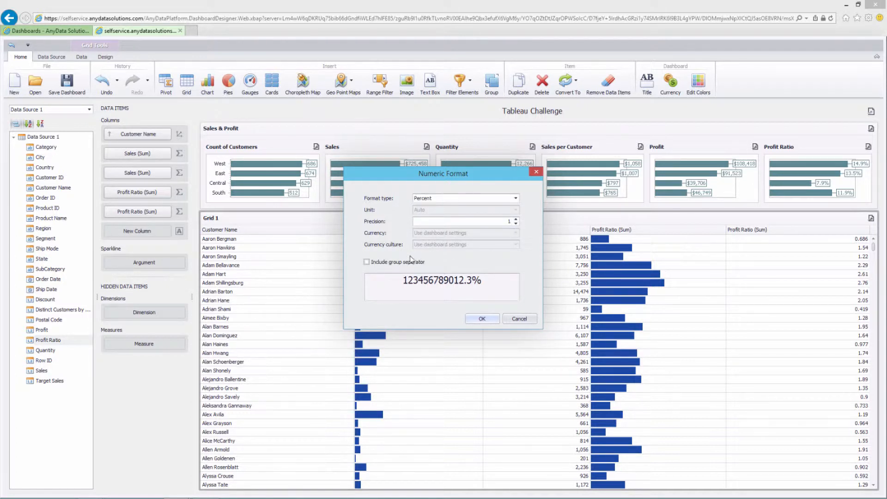
click(400, 266)
click(482, 318)
Switch both Profit Ratio columns to Average aggregation
click(167, 211)
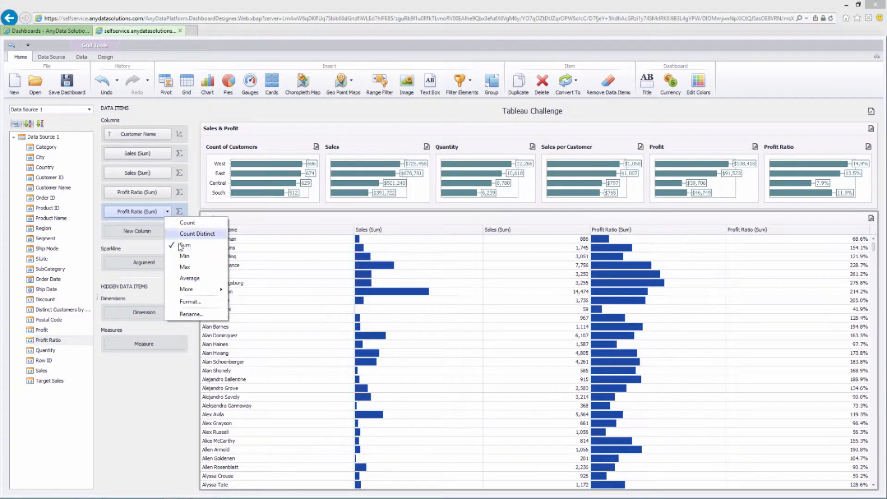
click(196, 278)
click(167, 192)
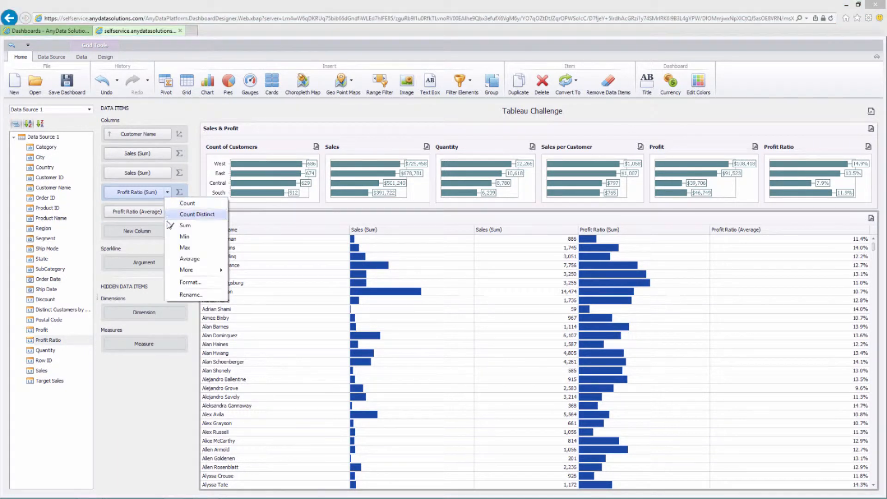
click(197, 259)
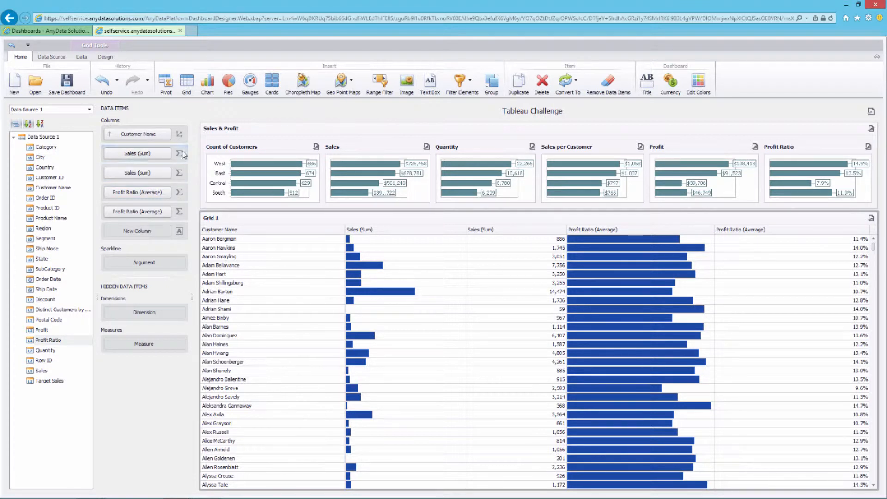
Sort the customer list by Sales (Sum), smallest first
click(167, 134)
mouse_move(189, 166)
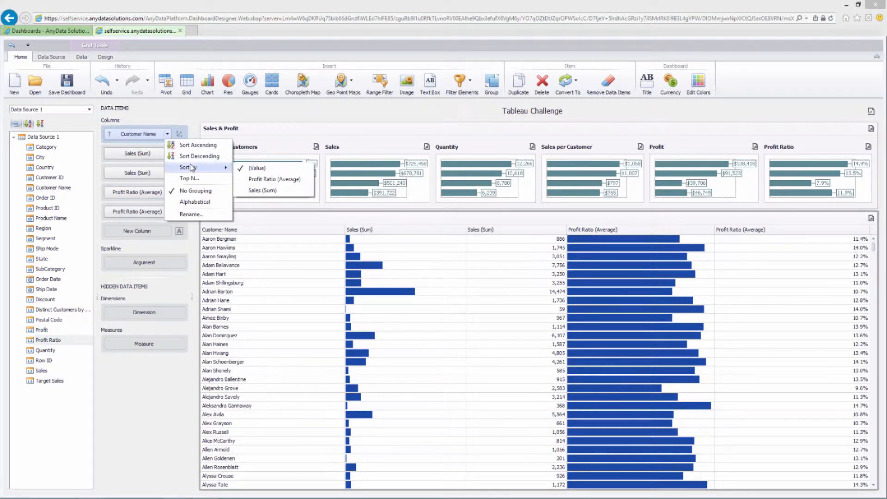
click(277, 189)
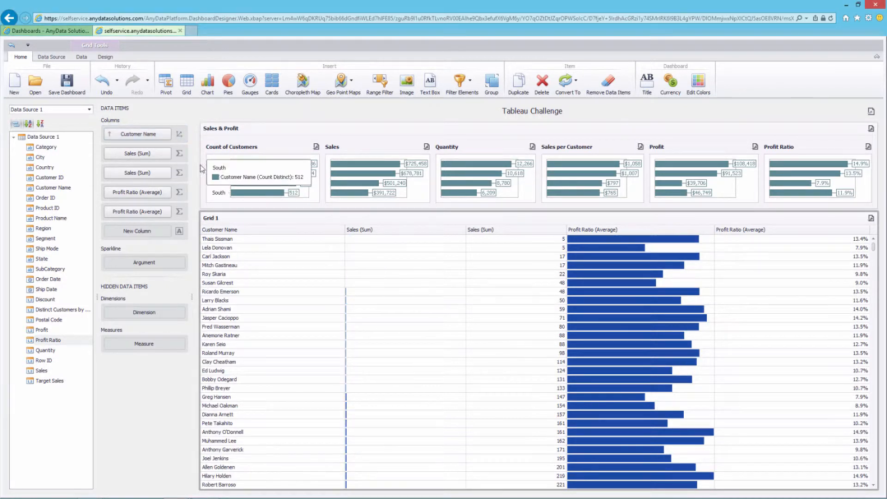
Reverse the customer sort so the highest sales (25,043) come first
click(133, 136)
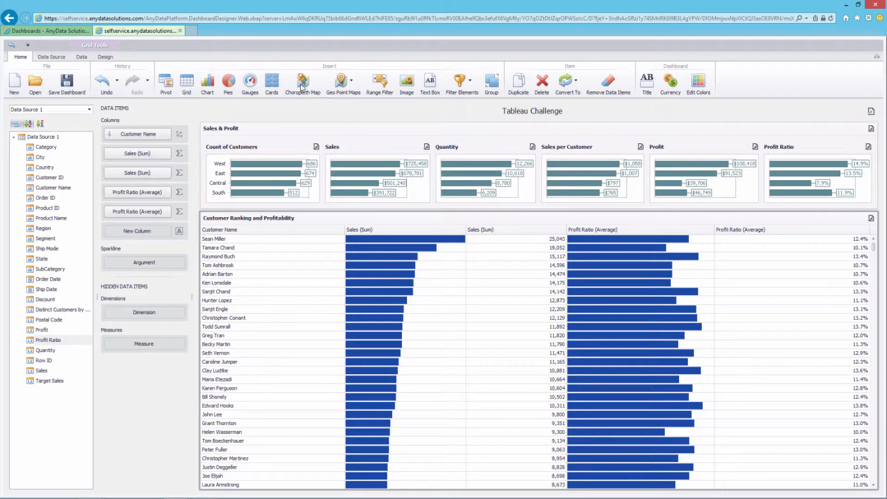
Insert a USA choropleth map keyed on State and coloured by Sales
click(301, 87)
right_click(602, 277)
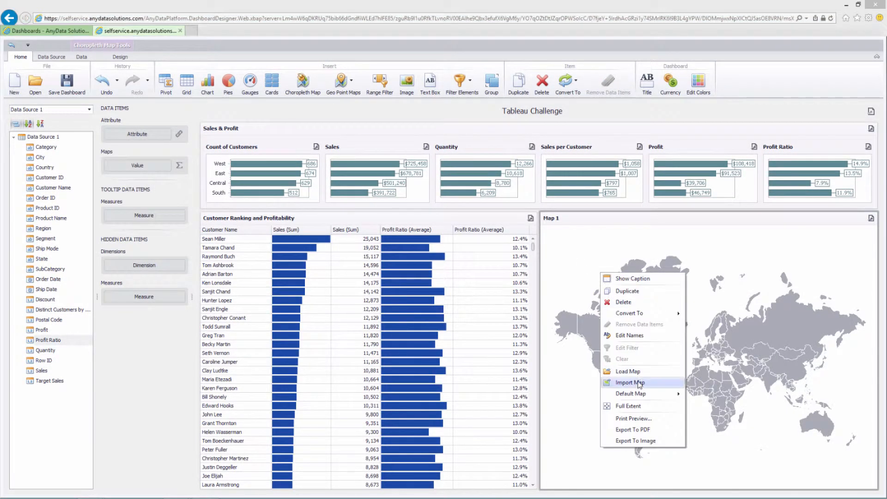
mouse_move(647, 394)
click(707, 461)
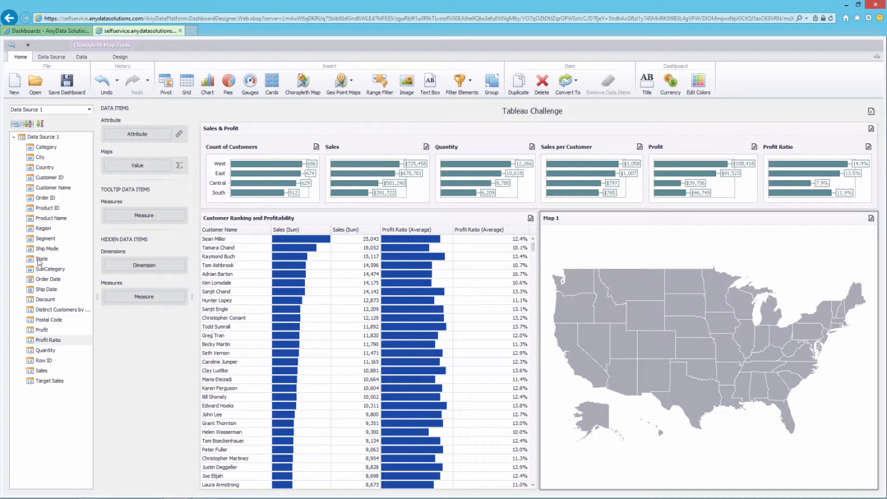
drag(40, 263, 134, 139)
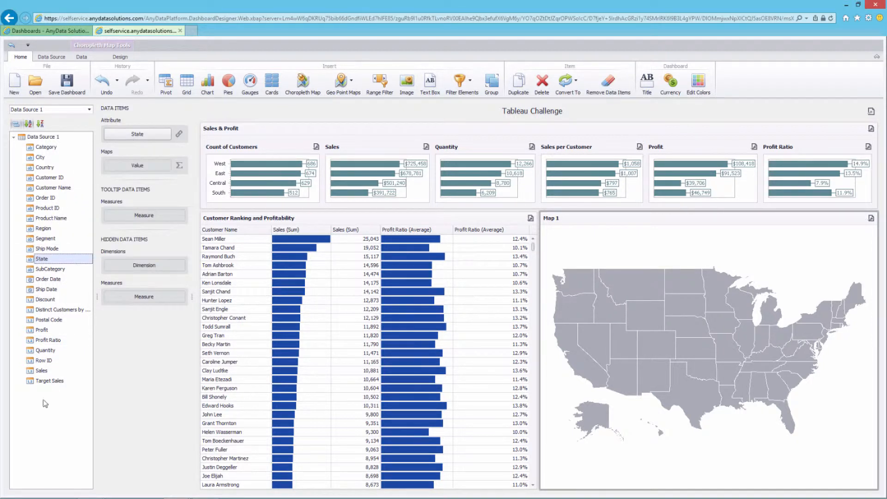
drag(39, 373, 143, 170)
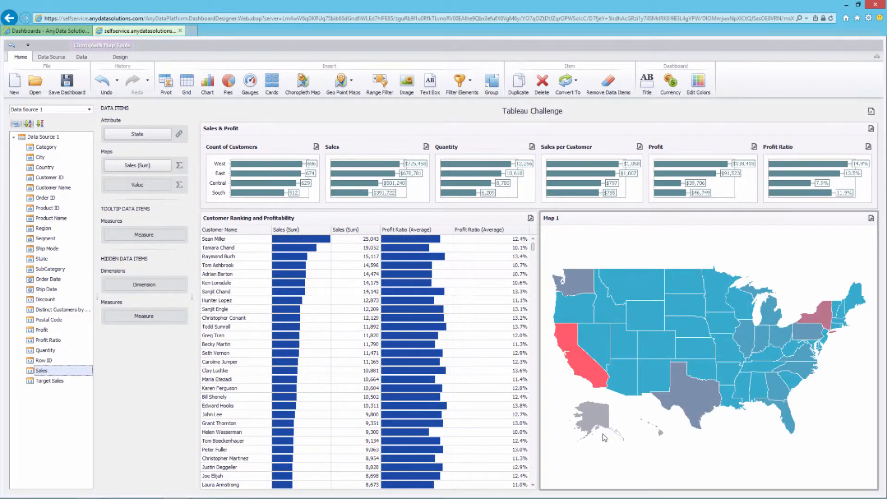
Label states by NAME, add a horizontal colour legend below, and add Profit as a second measure
mouse_move(574, 354)
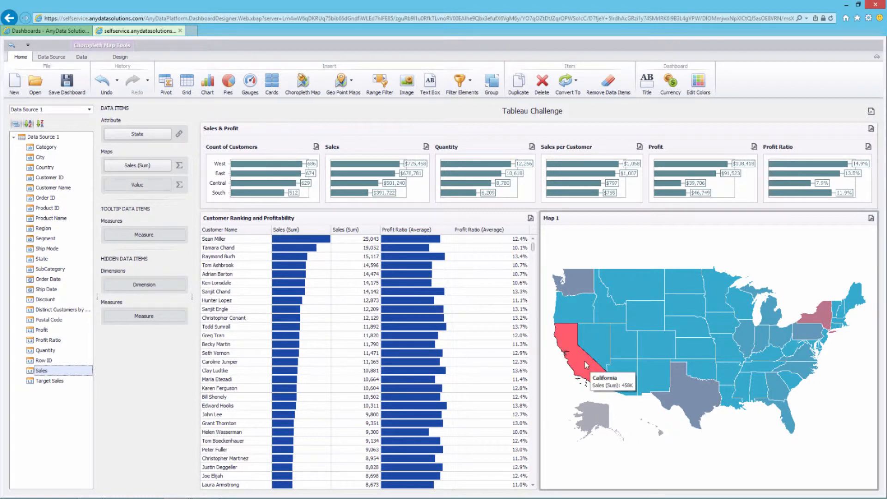
click(120, 56)
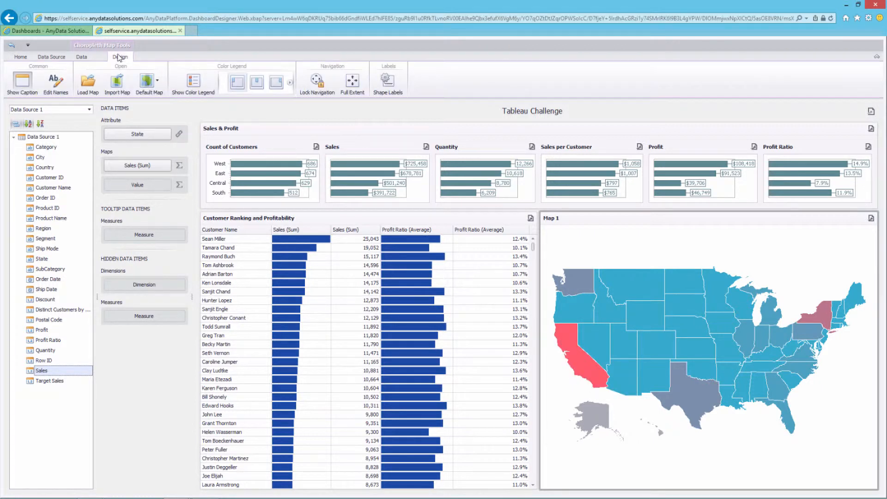
click(387, 85)
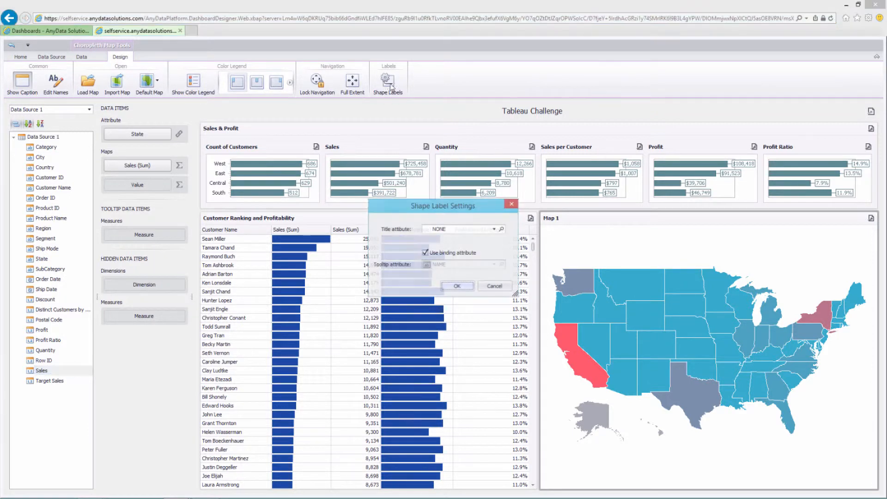
click(494, 230)
click(446, 247)
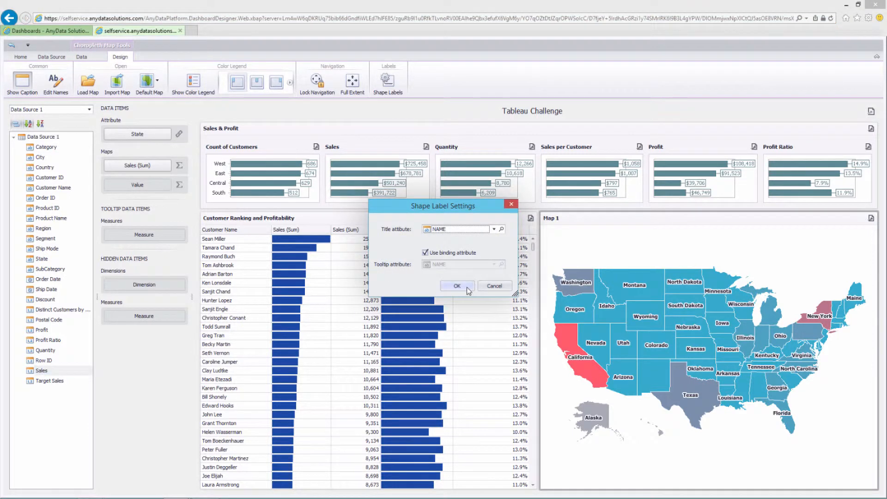
click(457, 286)
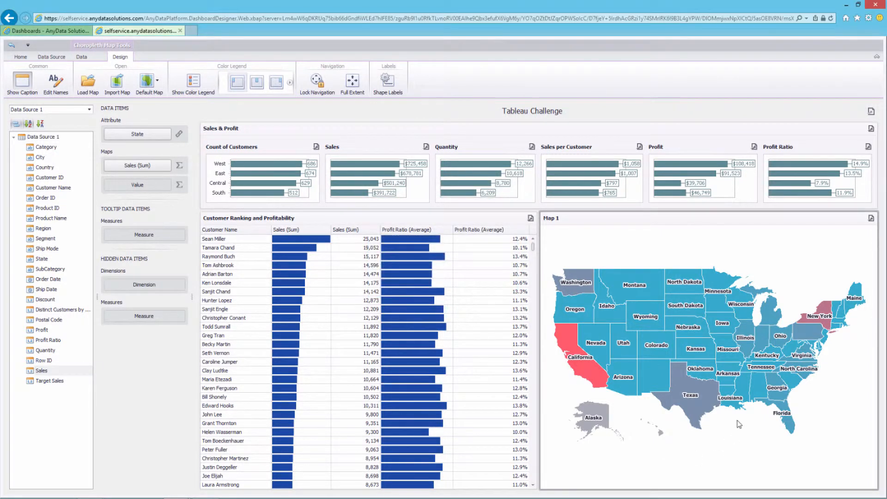
click(194, 83)
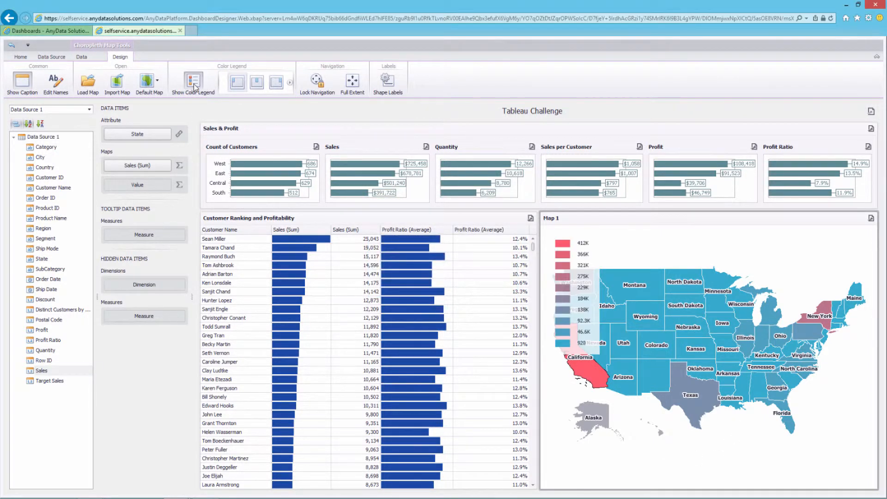
click(290, 83)
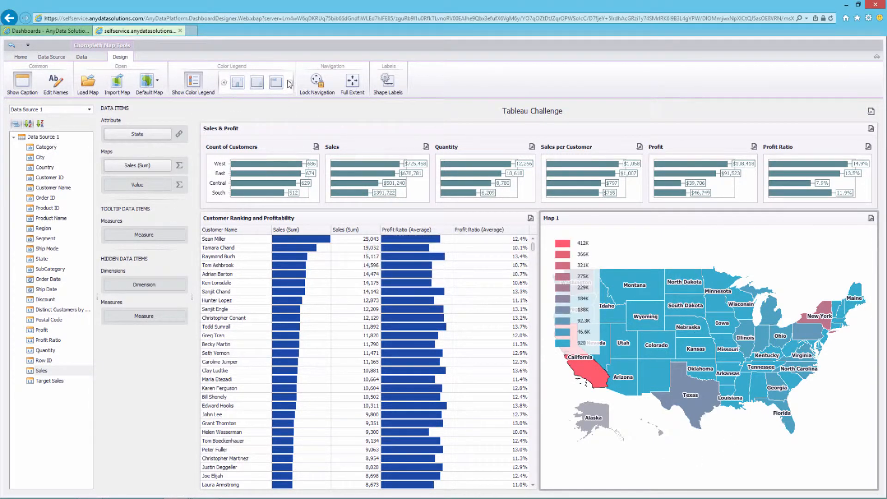
click(278, 83)
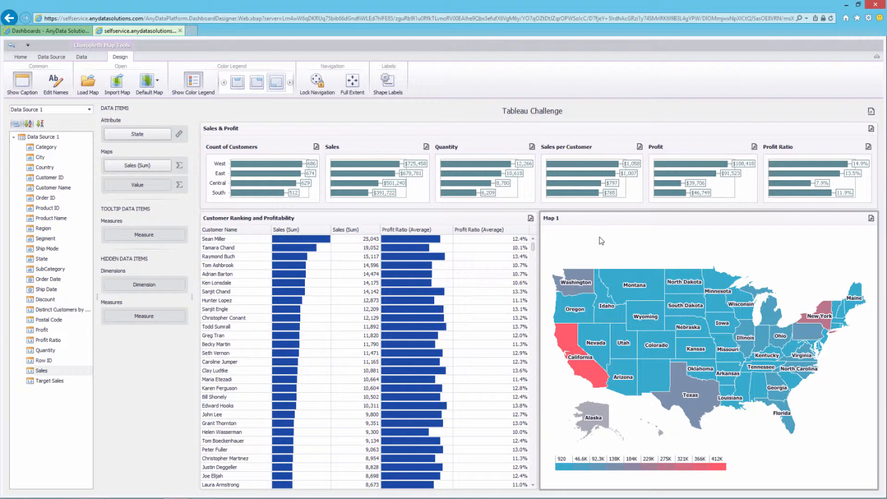
drag(41, 330, 132, 188)
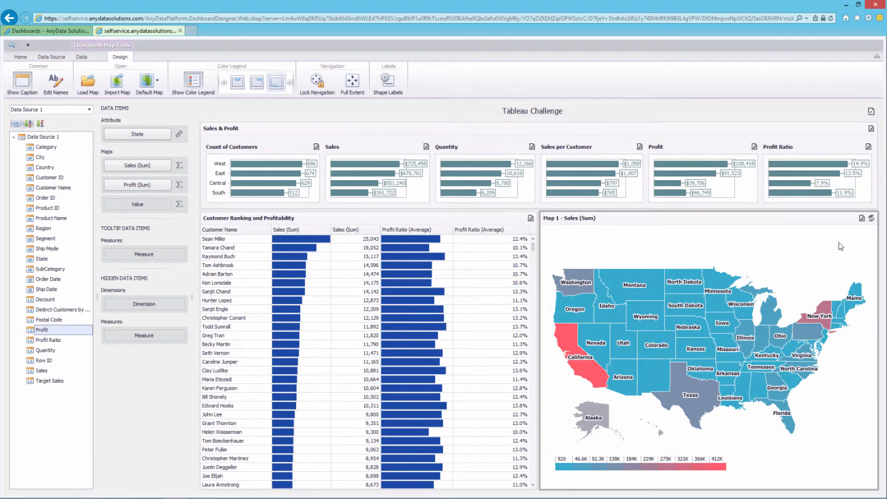
Switch the map's displayed layer from Profit (Sum) back to Sales (Sum)
click(871, 218)
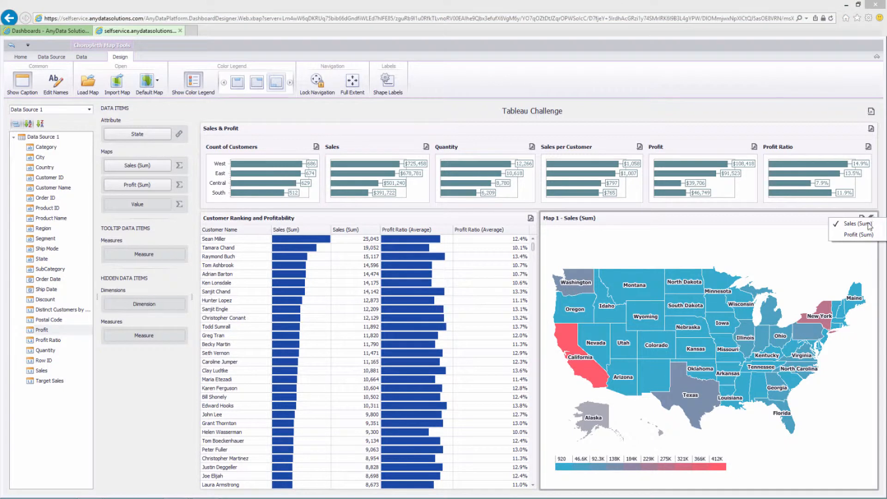
click(859, 234)
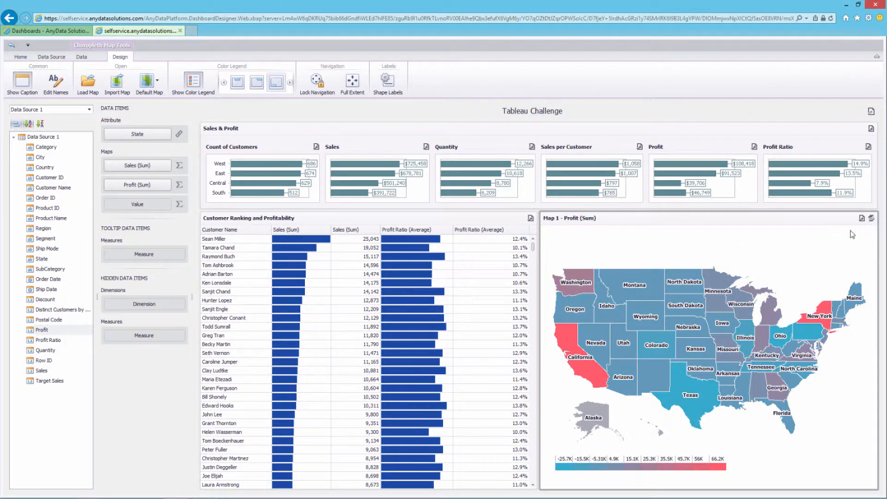
click(871, 218)
click(849, 227)
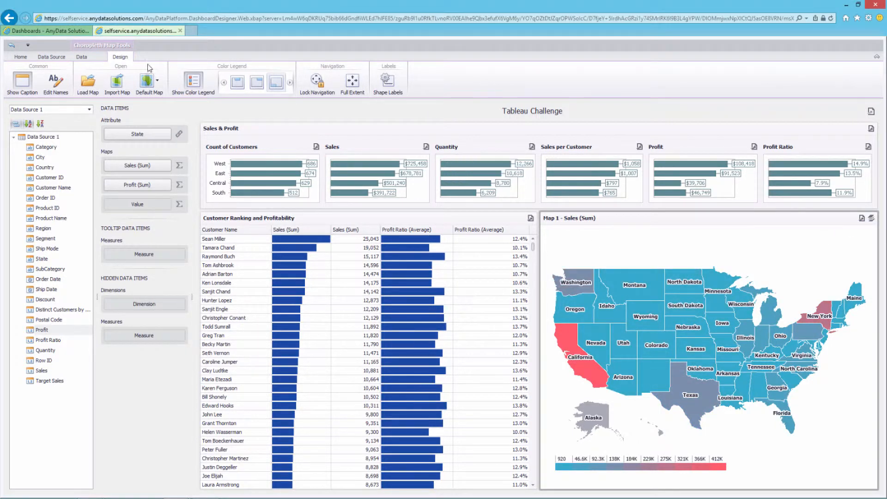
click(16, 57)
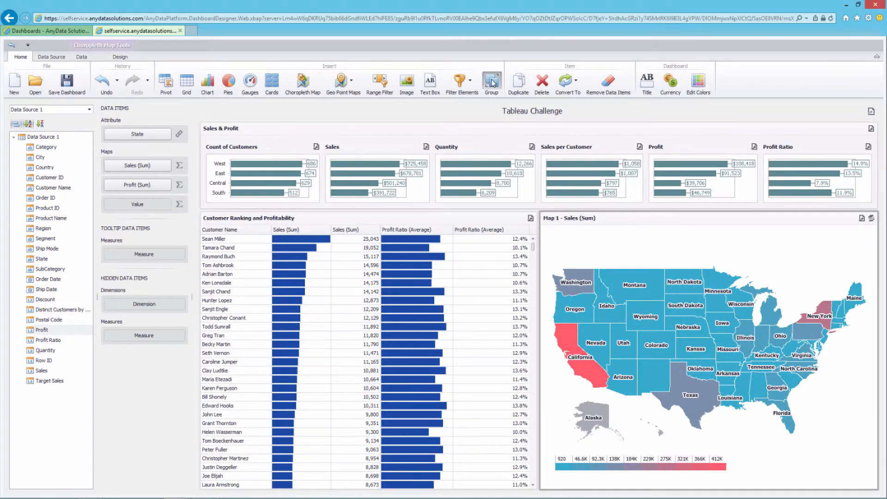
Create Group 1 and stack the Sales map above the customer ranking grid inside it
click(491, 82)
click(316, 218)
drag(317, 218, 401, 311)
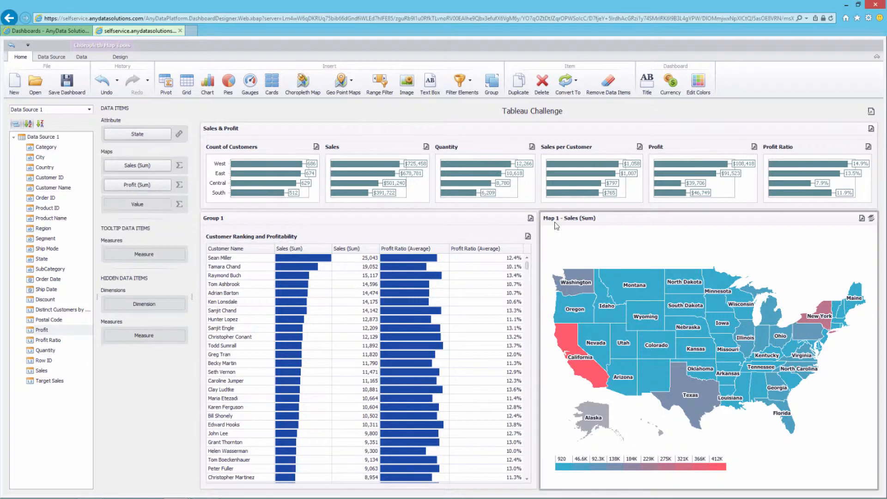
drag(602, 220, 354, 236)
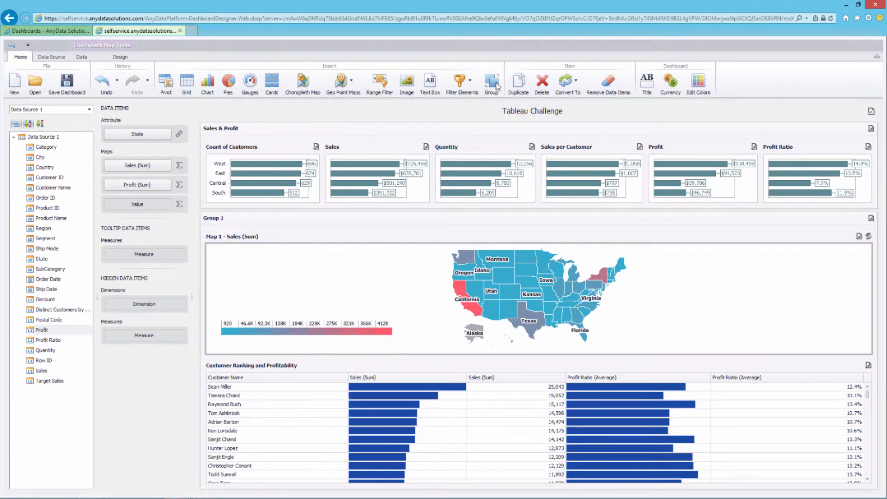
Add Group 2 beside it holding a new empty Pies 1 item
click(492, 82)
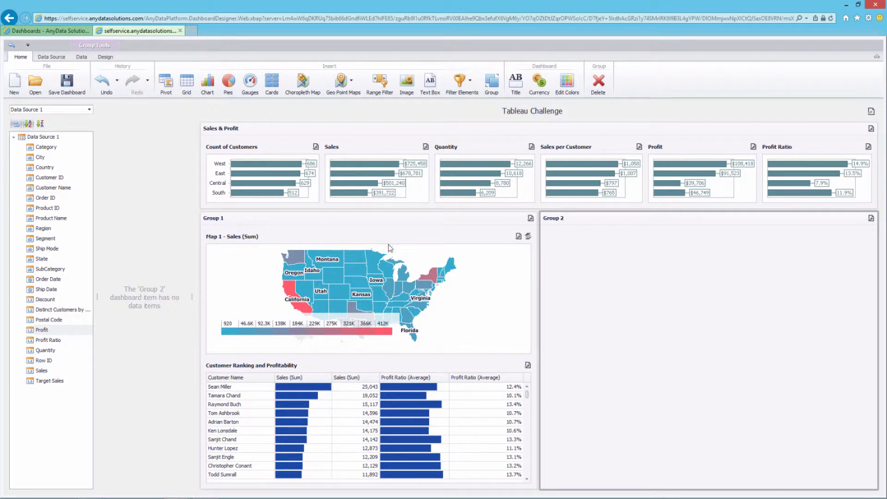
click(227, 84)
drag(415, 225, 573, 263)
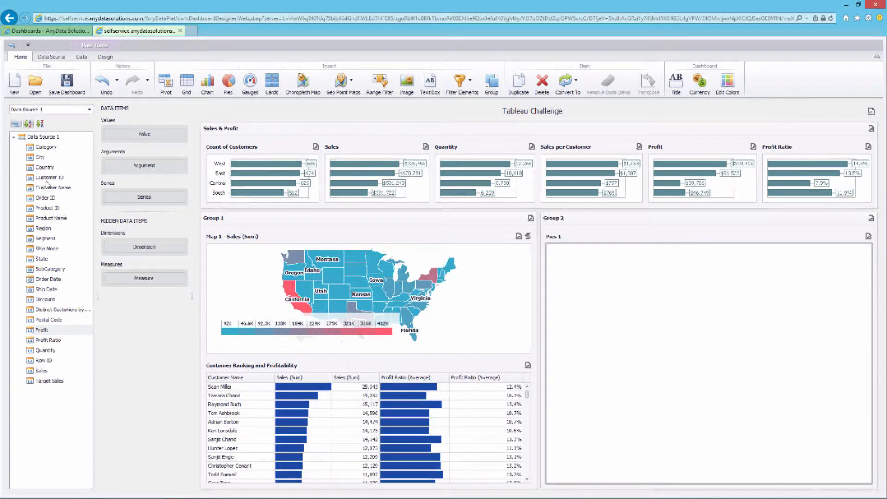
Bind Category and SubCategory as pie arguments, with Sales and Profit as values
drag(44, 148, 144, 168)
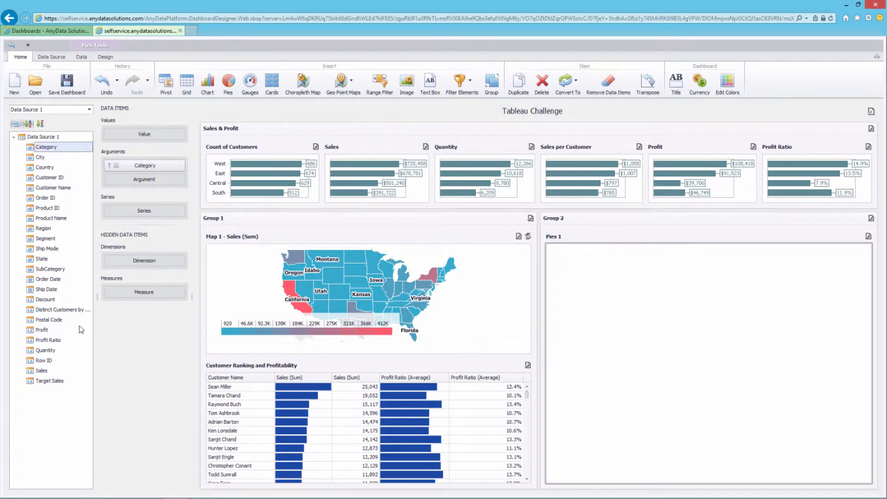
click(41, 372)
drag(42, 372, 143, 134)
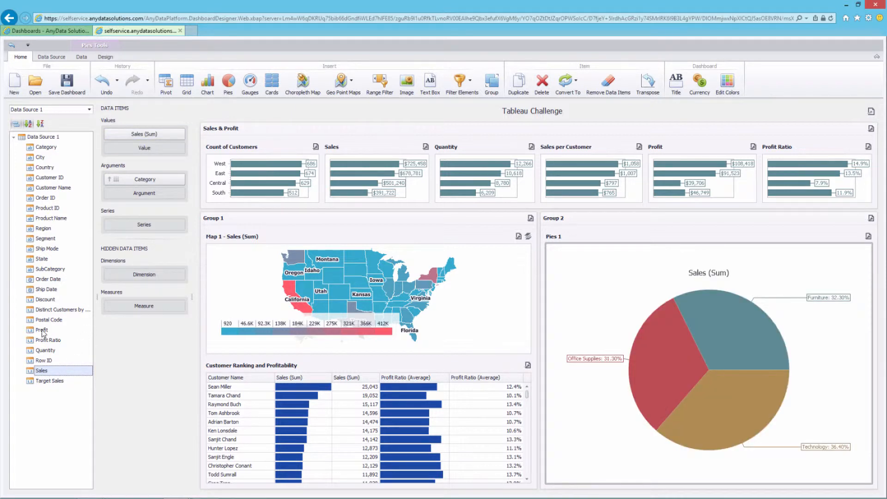
drag(42, 330, 148, 152)
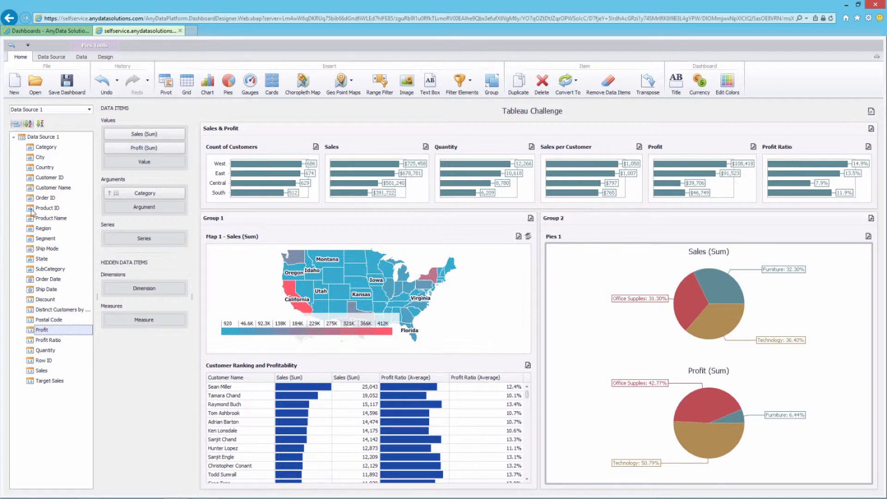
drag(48, 272, 146, 205)
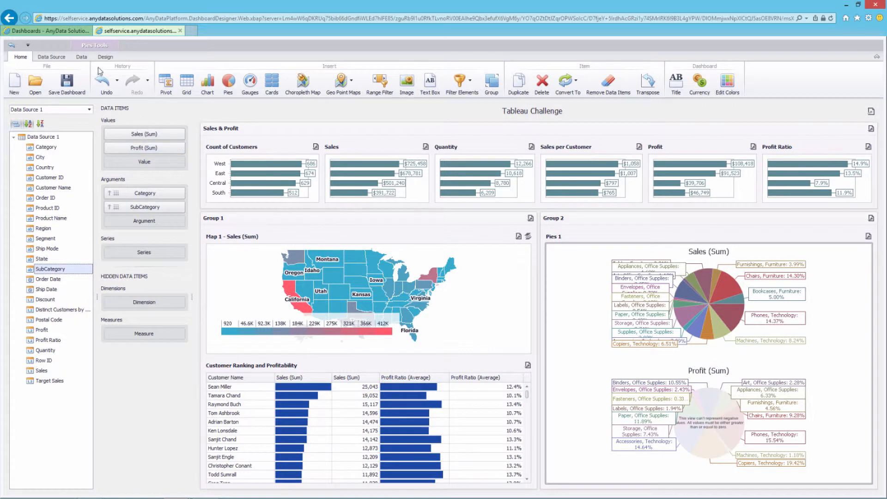
Enable drill-down, drill into Technology's sub-categories, then drill back up
click(86, 57)
click(166, 82)
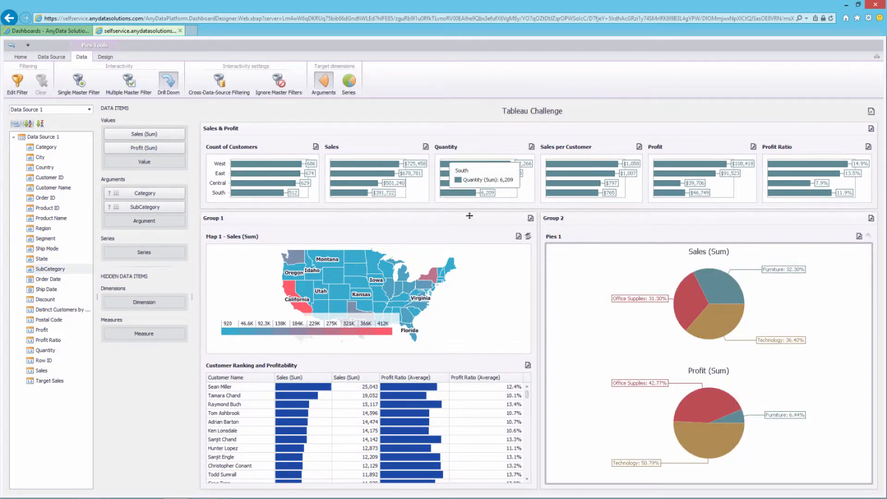
mouse_move(714, 332)
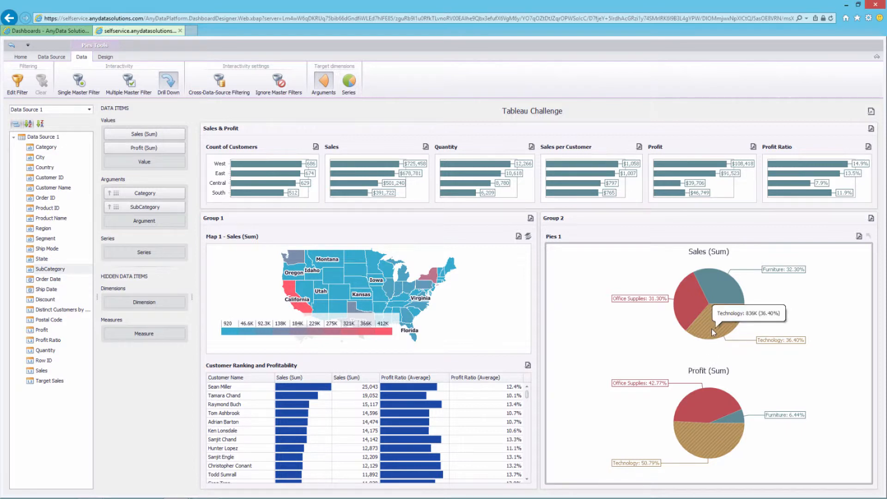
click(714, 332)
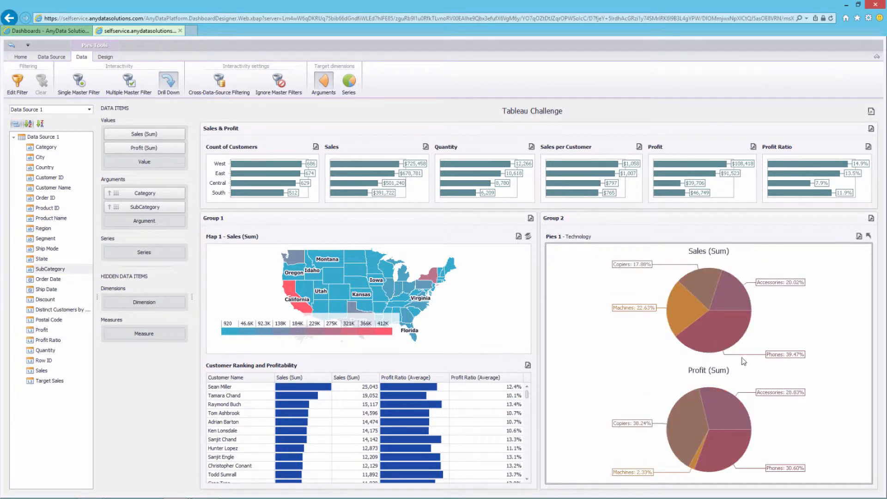
click(869, 236)
Duplicate Pies 1, place the copy below, and convert it into a chart
right_click(658, 277)
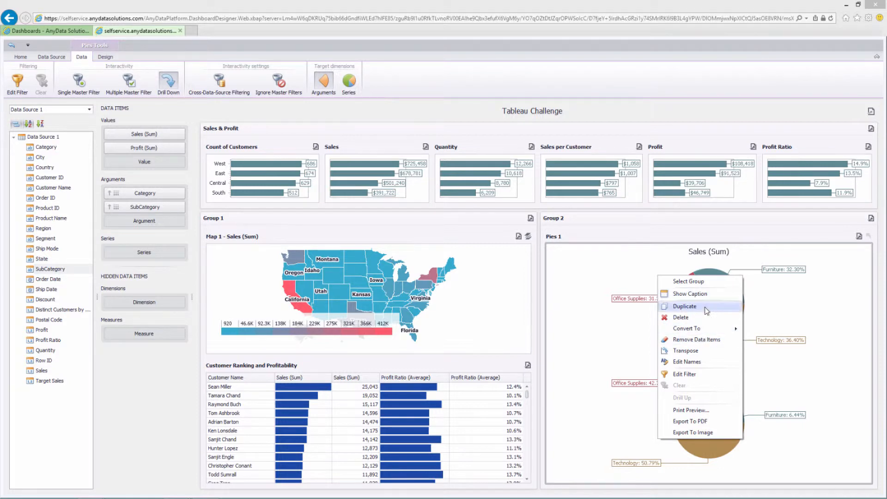
click(685, 307)
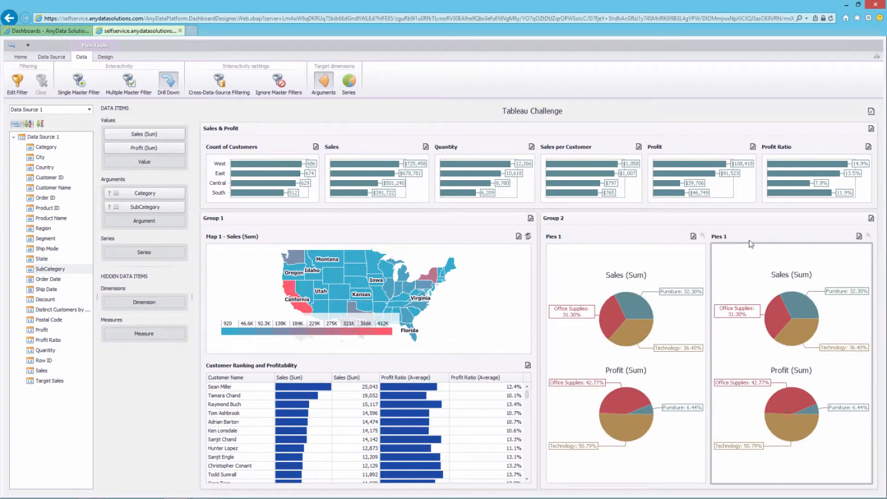
drag(752, 240, 690, 483)
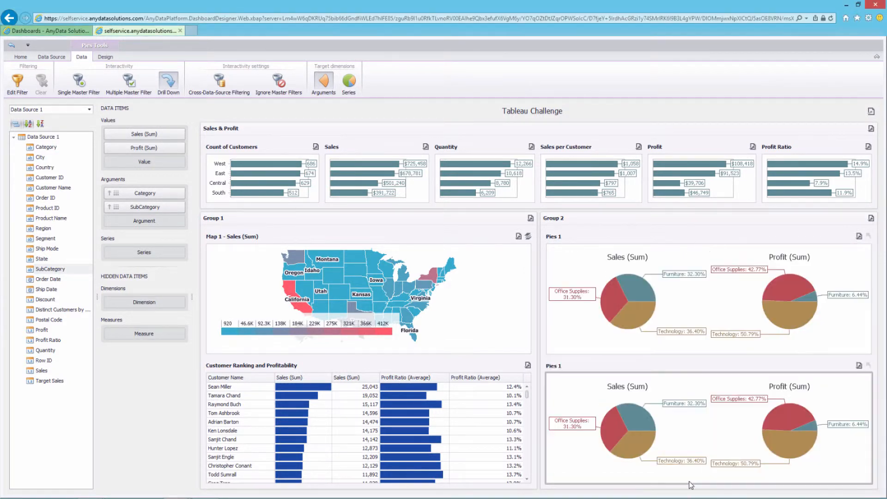
right_click(701, 387)
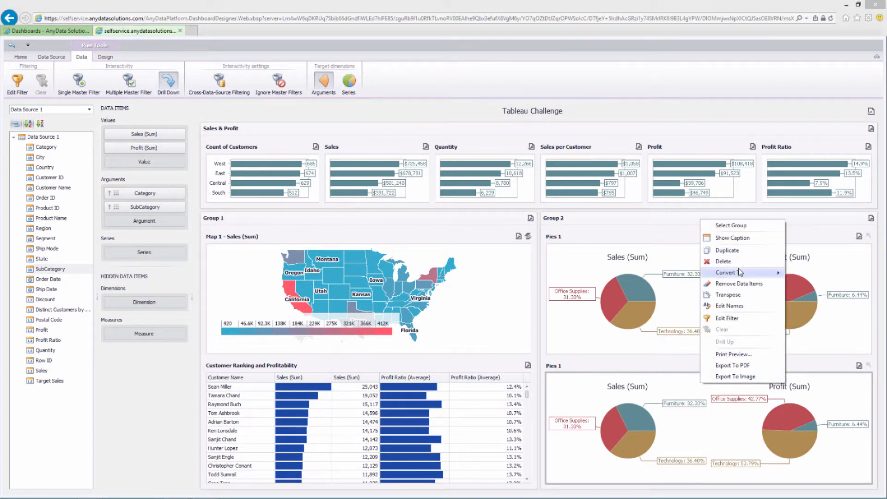
mouse_move(741, 272)
click(809, 296)
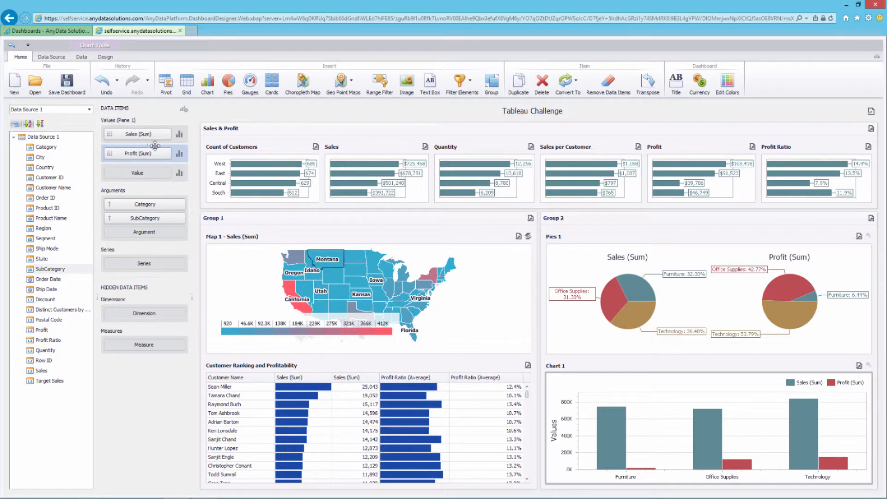
click(180, 135)
Set both the Sales (Sum) and Profit (Sum) series to Stacked Bar
click(382, 173)
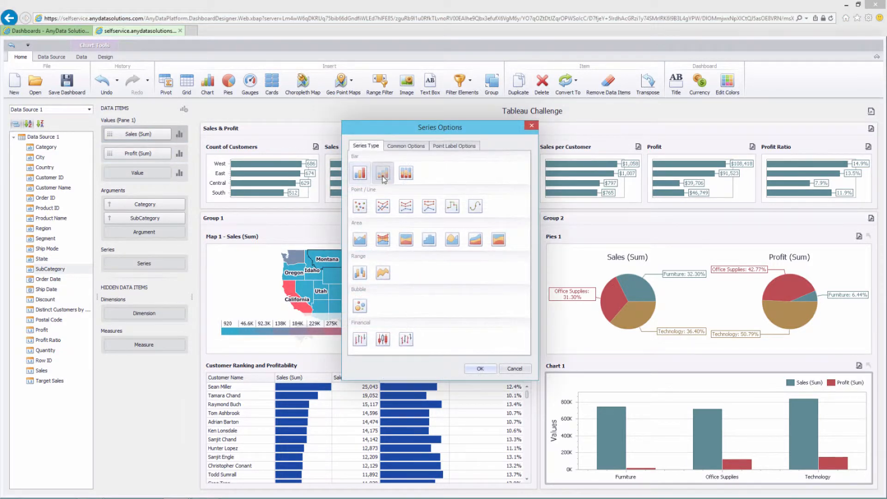
click(479, 369)
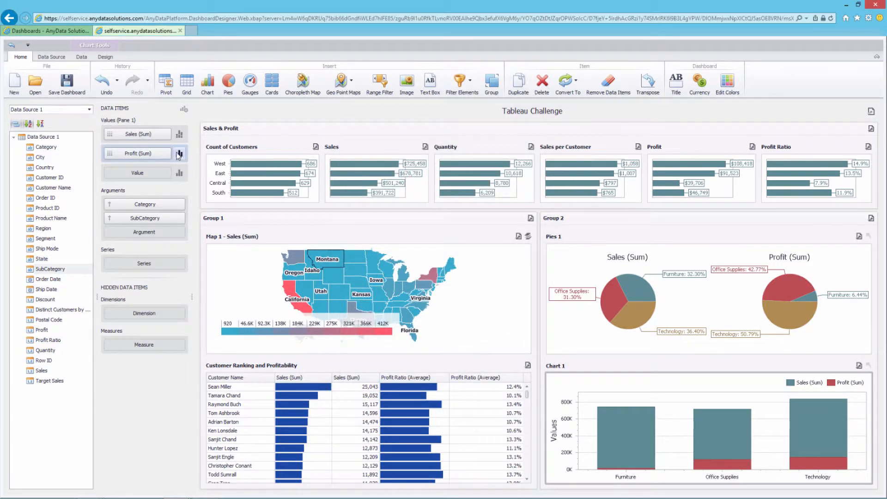
click(179, 154)
click(383, 173)
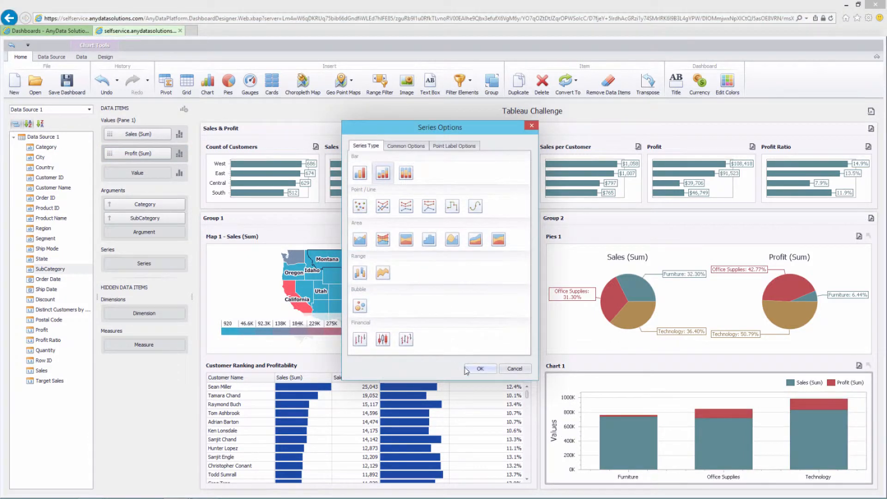
click(479, 369)
mouse_move(823, 467)
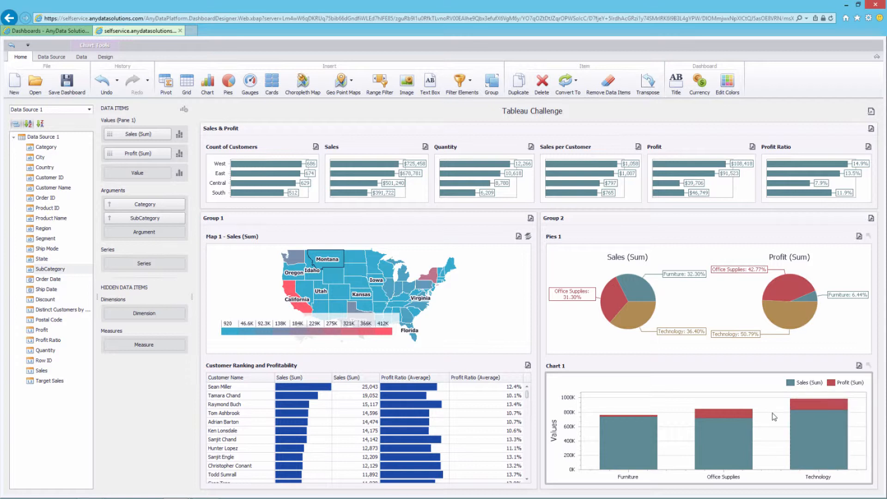
Give Chart 1 a new title starting 'Sales and', copying the name for reuse
right_click(557, 365)
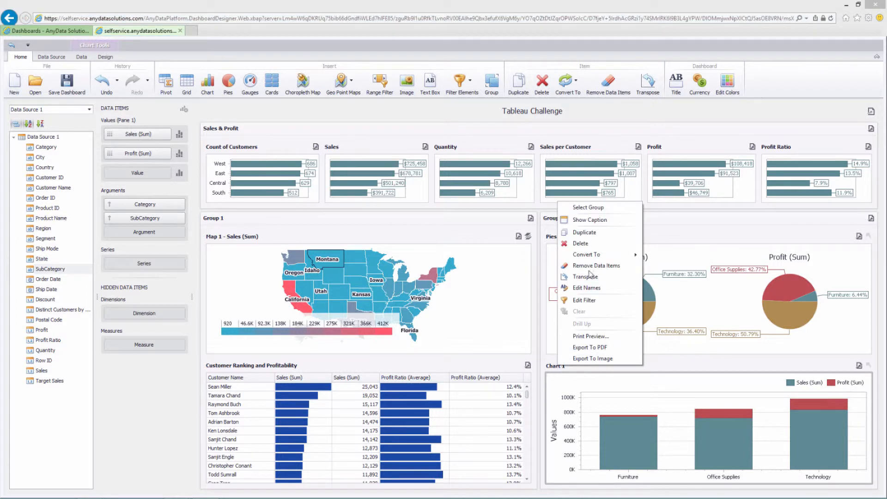
click(593, 289)
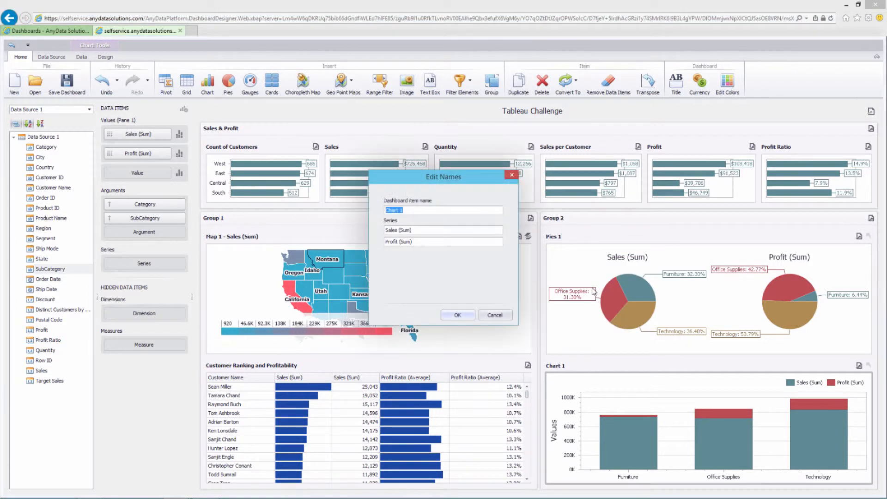
text(Sales and)
triple_click(444, 209)
key(ctrl+c)
click(457, 315)
Paste the same title as the name of the pie item and Group 2
right_click(573, 250)
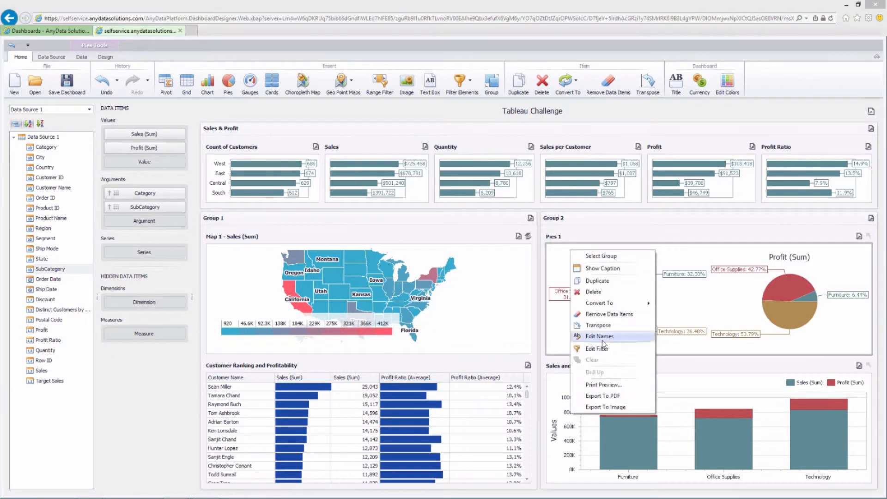
click(602, 338)
key(ctrl+v)
click(458, 315)
click(573, 219)
right_click(573, 223)
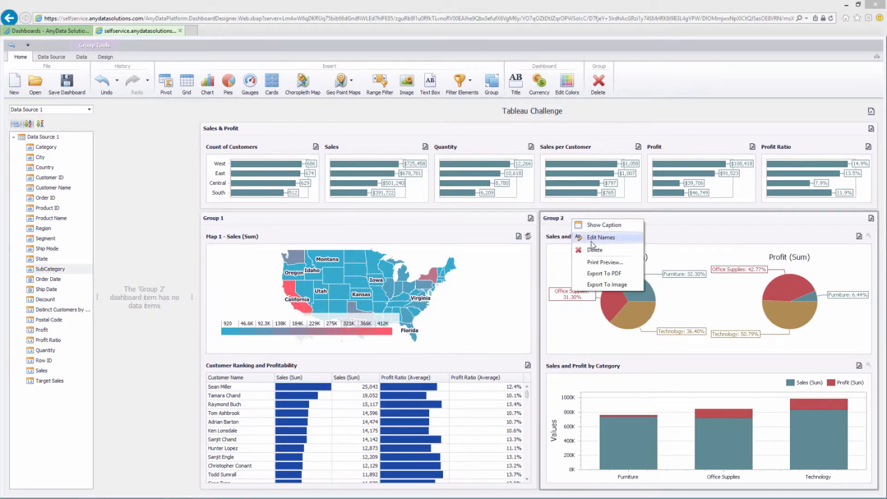
click(585, 243)
key(ctrl+v)
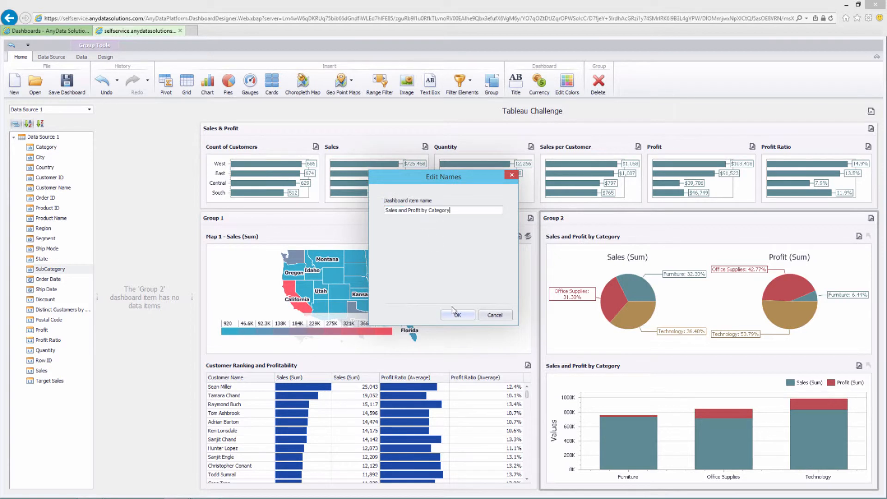
click(457, 316)
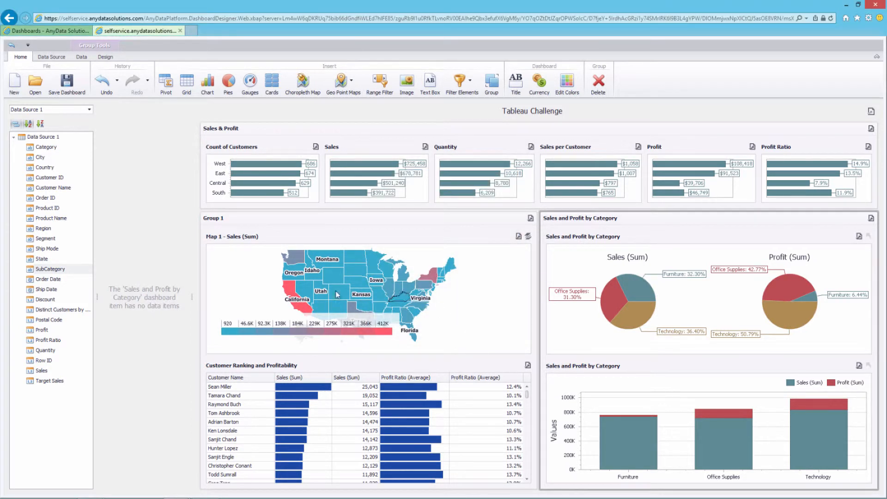
Rename Group 1 to 'Sales and Profit by State'
right_click(225, 220)
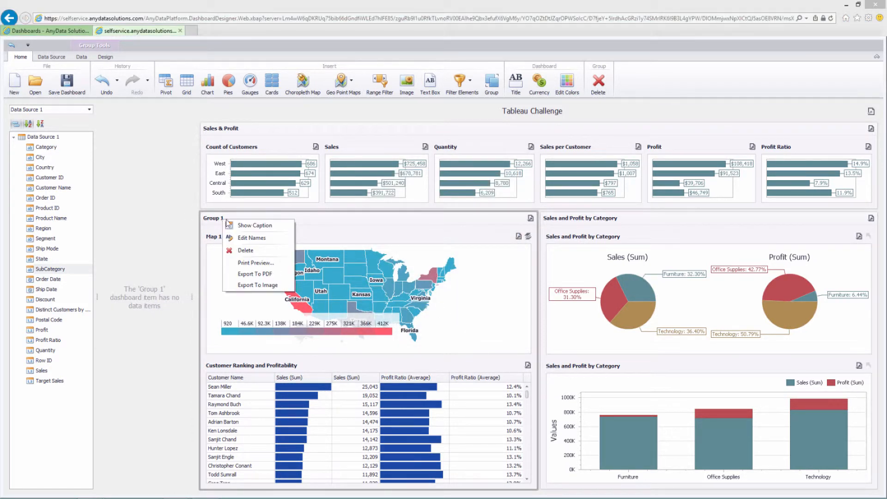
click(252, 238)
text(Sales by State)
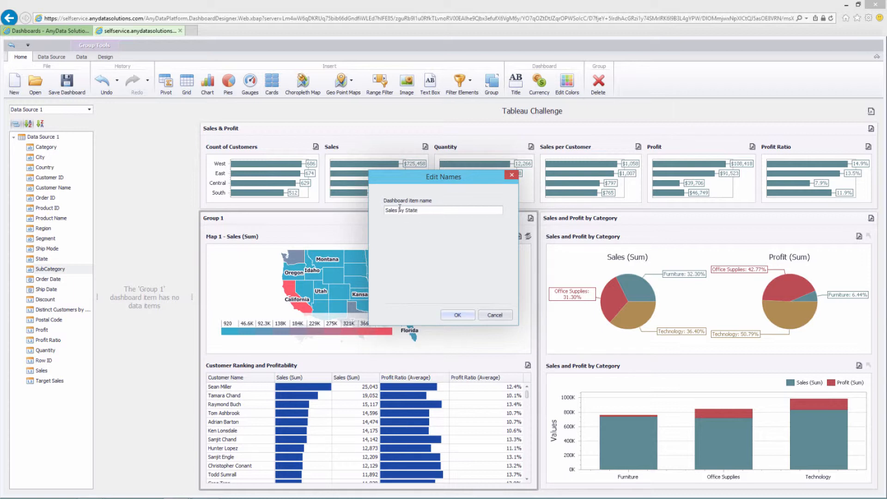
click(399, 210)
text(and Profit)
text(fit)
click(455, 316)
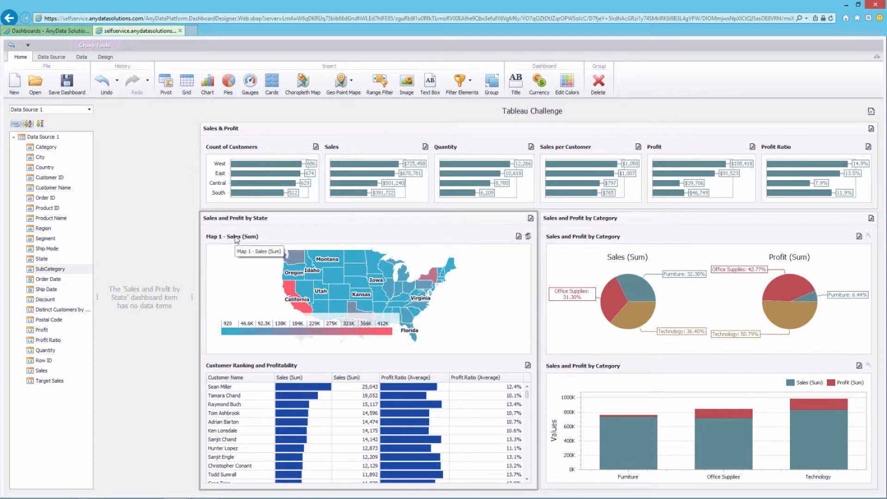
Rename the map inside it to 'Sales and Profit by State'
click(237, 239)
right_click(236, 238)
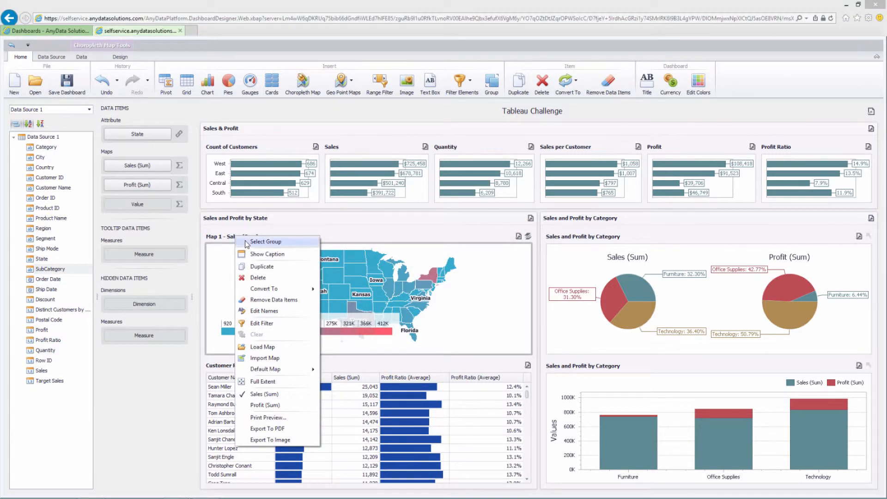
click(270, 312)
text(Sales and Profit by State)
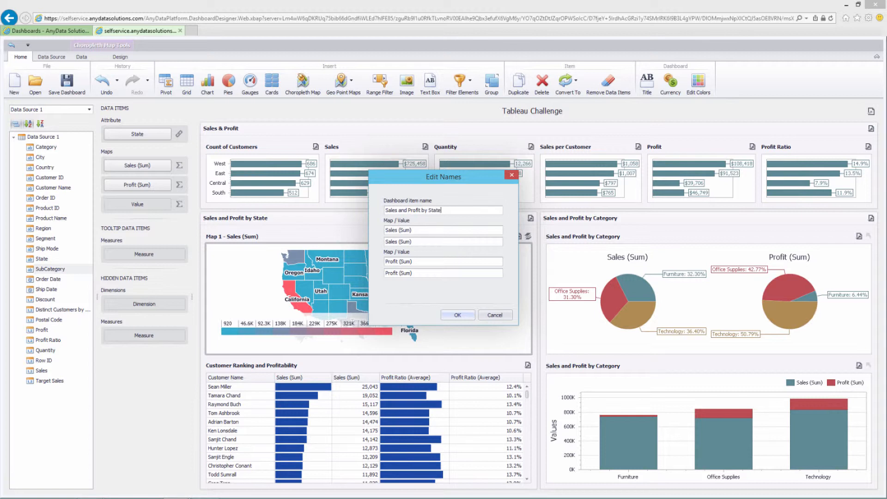
key(Return)
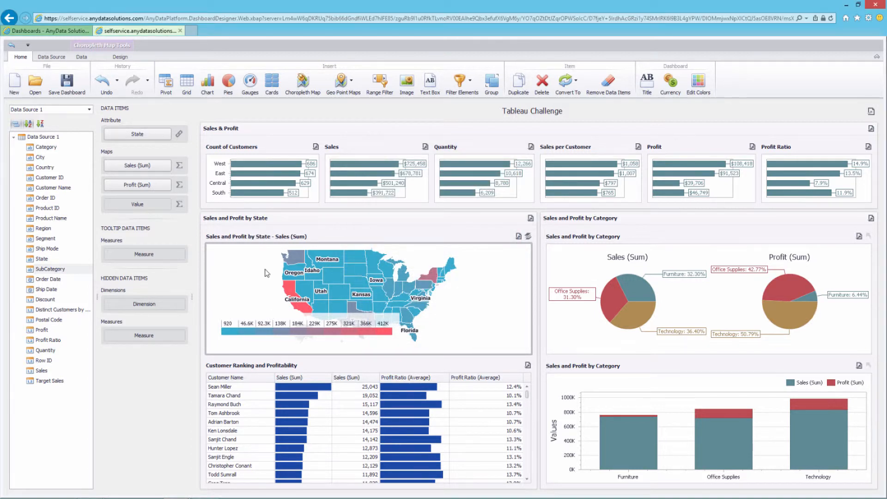
click(491, 85)
Dock the new group on the dashboard's left and place List Box 1 inside it
drag(784, 223, 203, 358)
drag(202, 357, 204, 358)
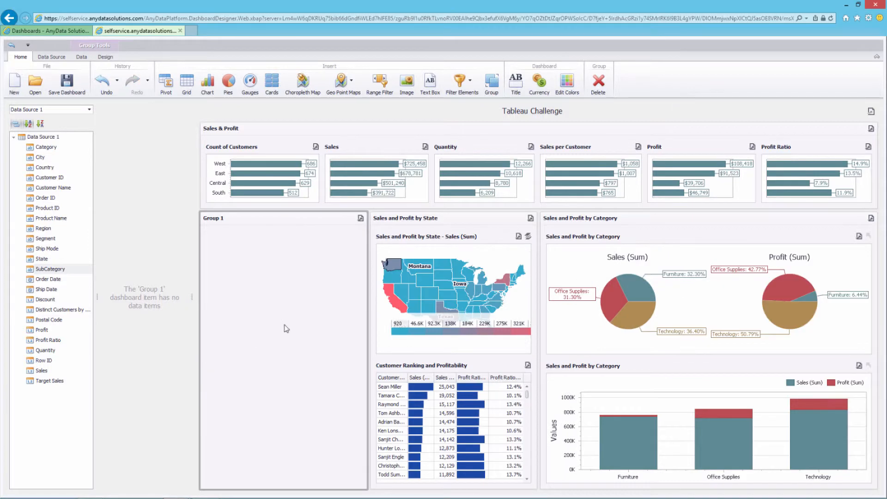
click(471, 80)
click(470, 113)
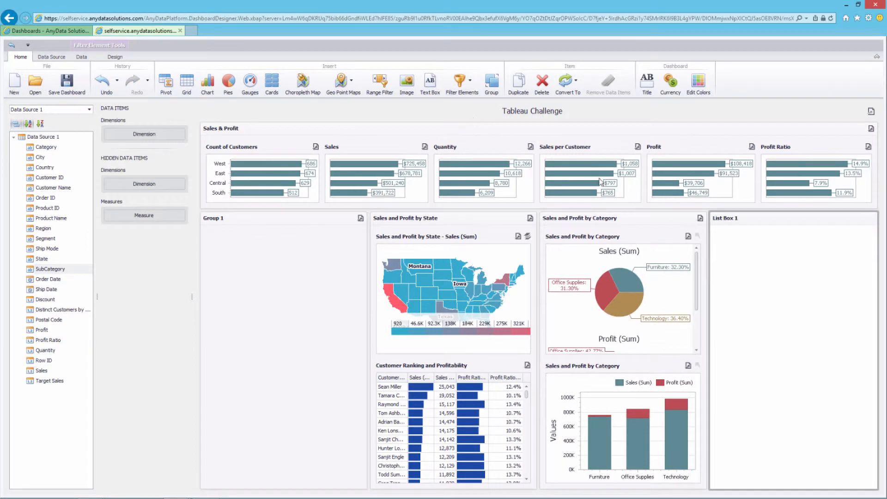
drag(770, 223, 282, 285)
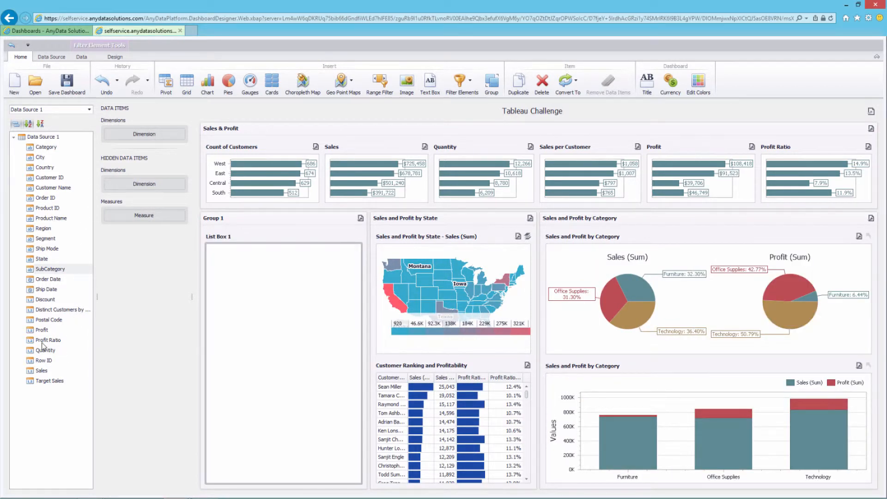
Bind Order Date to List Box 1 and make it a single-choice radio list
drag(48, 279, 153, 134)
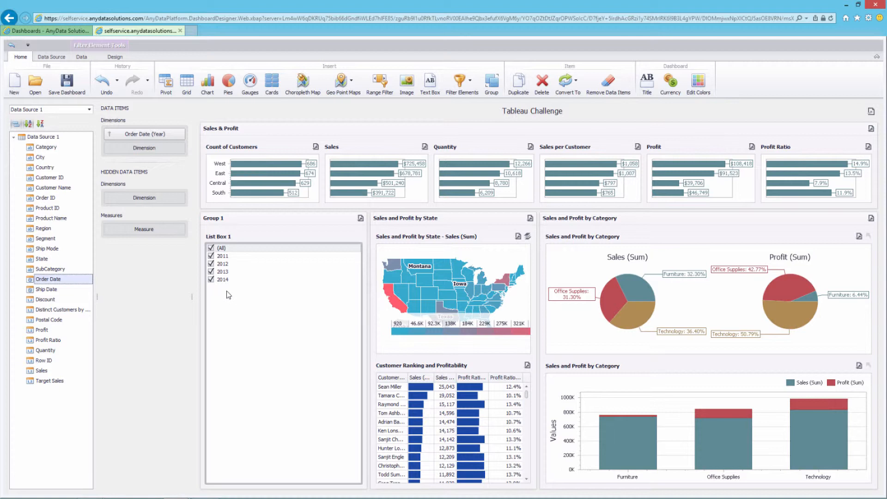
click(116, 57)
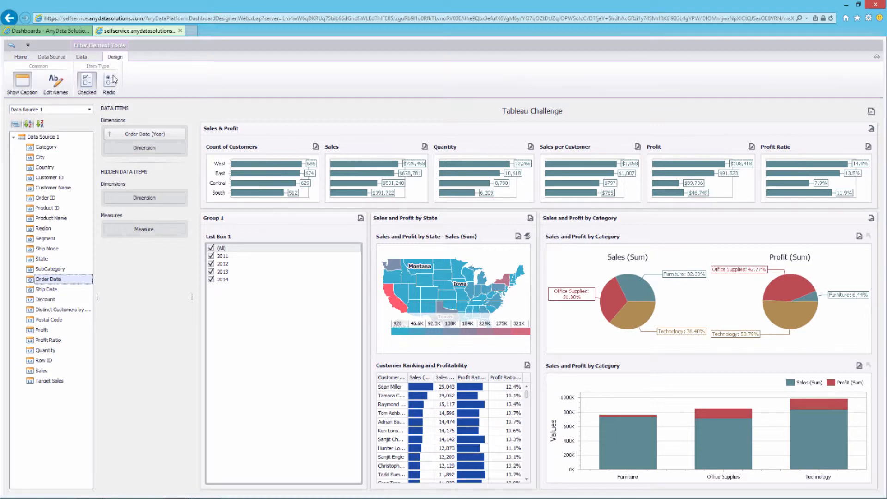
click(113, 80)
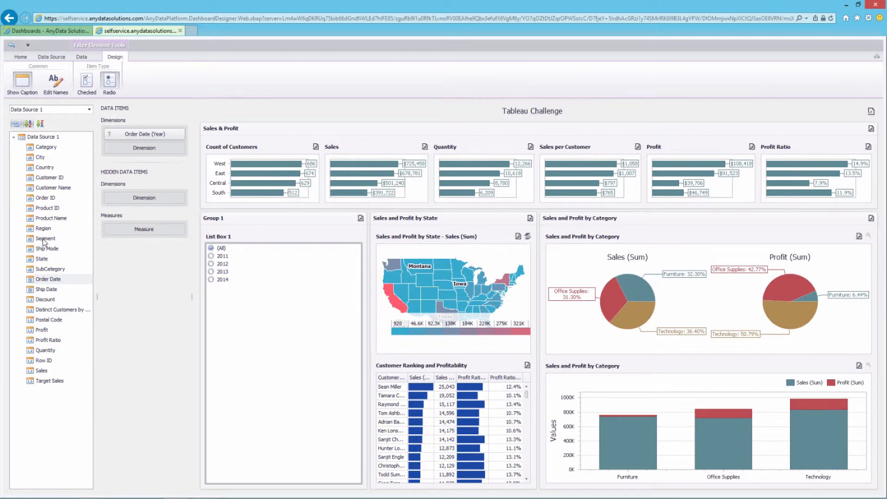
click(26, 58)
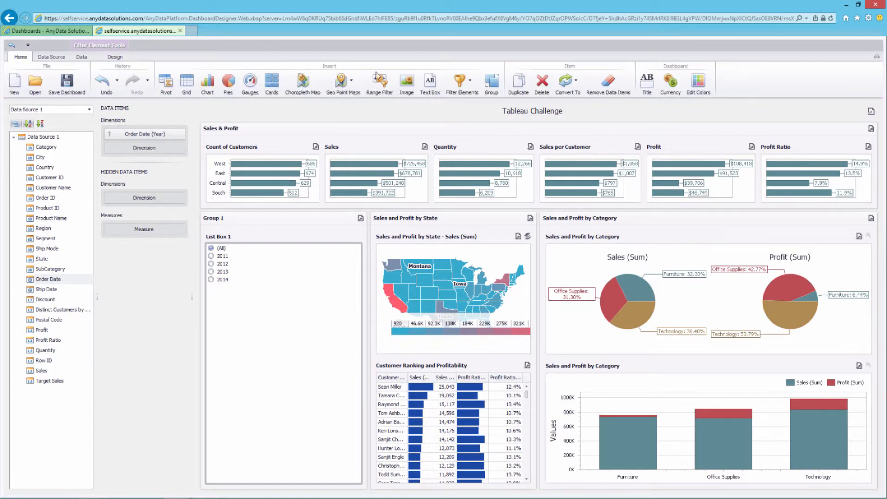
Add List Box 2 below List Box 1, filtering by Segment
click(470, 85)
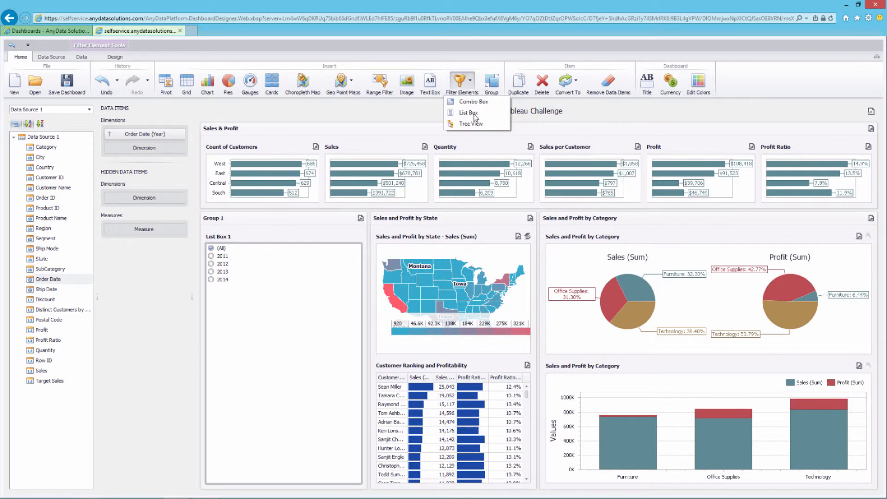
click(469, 113)
drag(771, 226, 284, 471)
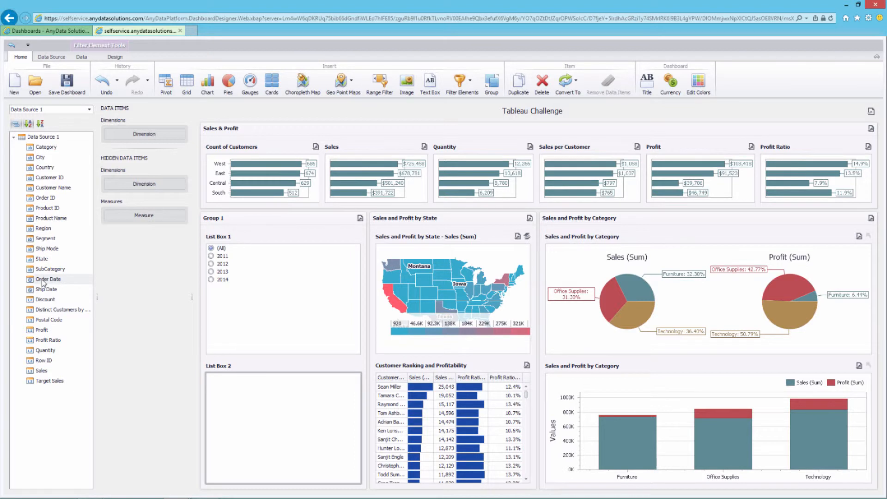
drag(45, 238, 142, 138)
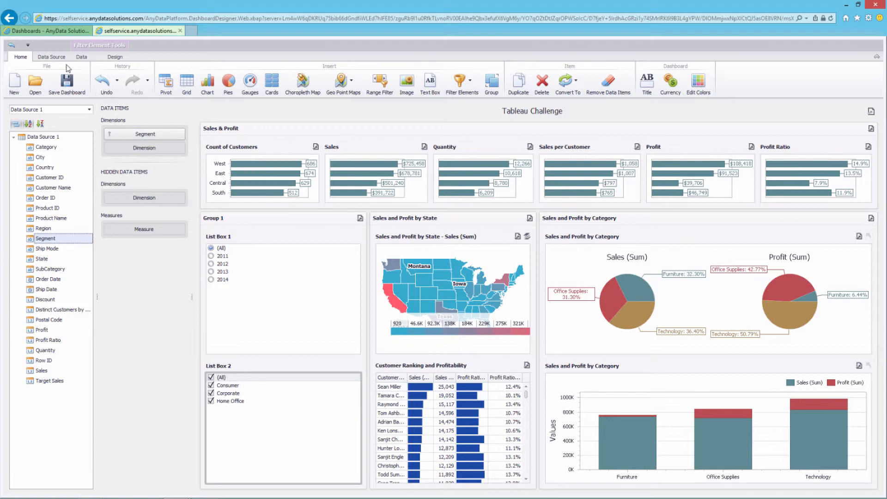
Add Tree View 1 on Category and SubCategory, expanding Furniture, Office Supplies and Technology
click(472, 86)
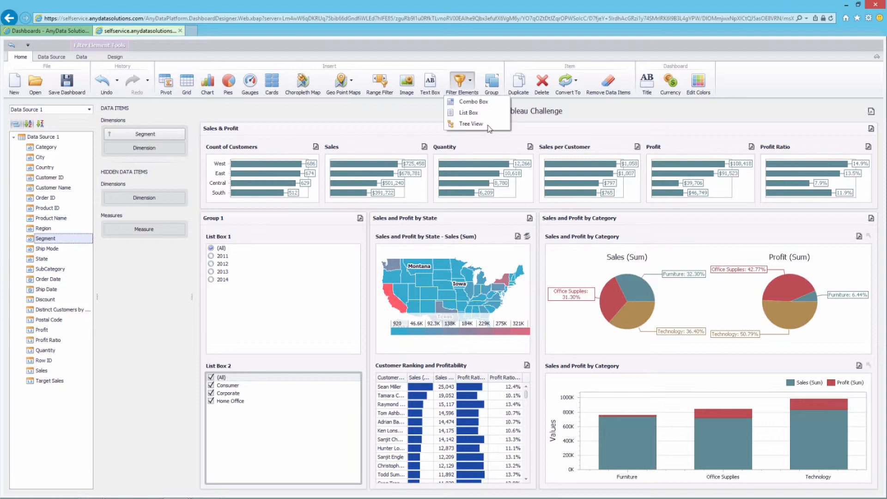
click(489, 127)
drag(789, 225, 361, 324)
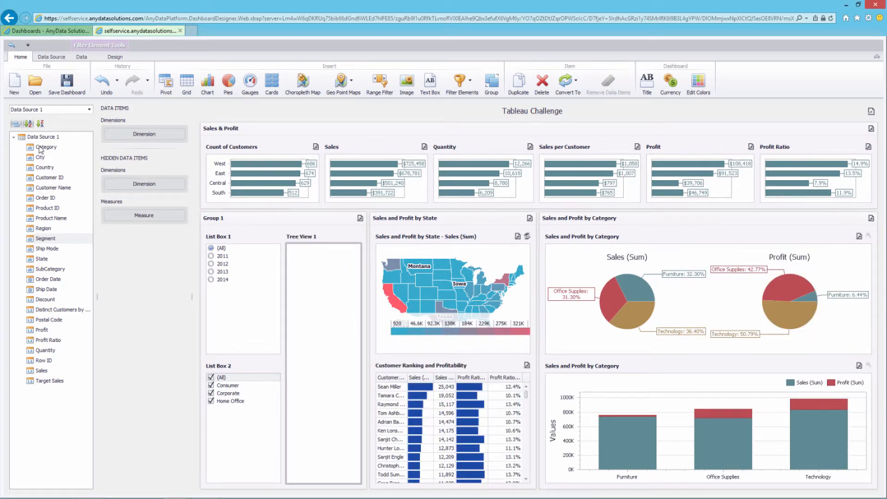
drag(40, 148, 157, 133)
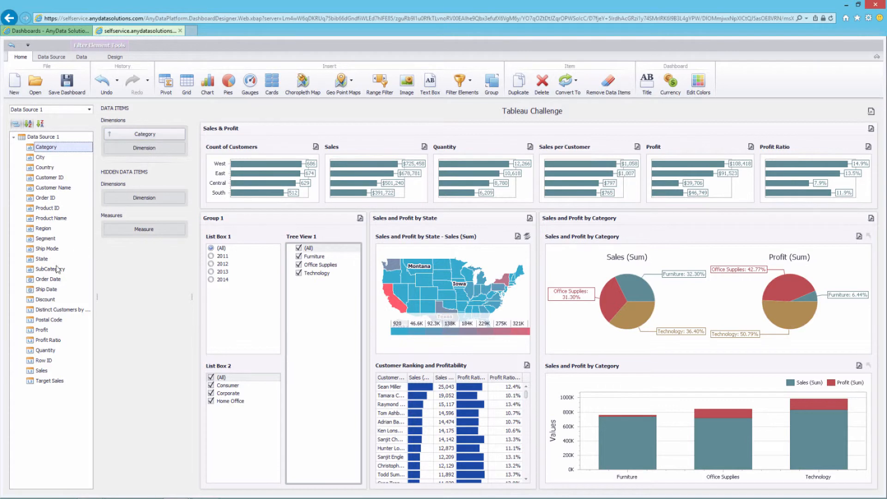
drag(51, 269, 141, 149)
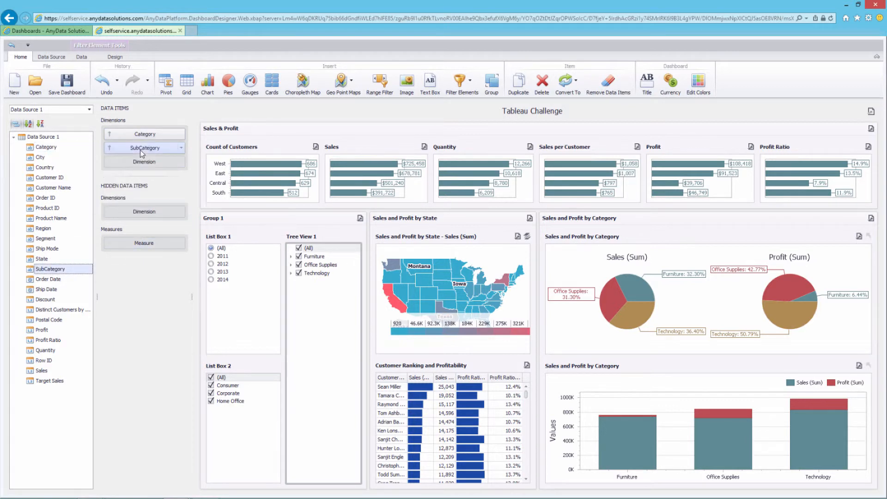
click(290, 256)
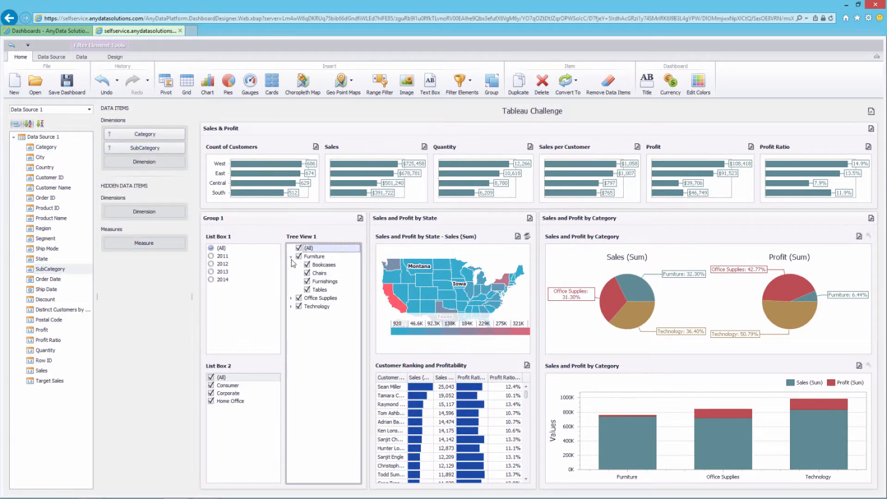
click(291, 299)
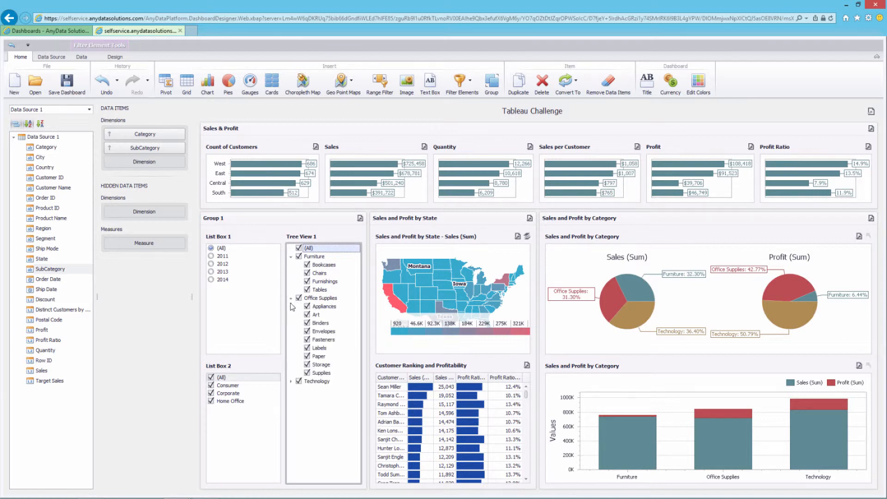
click(291, 381)
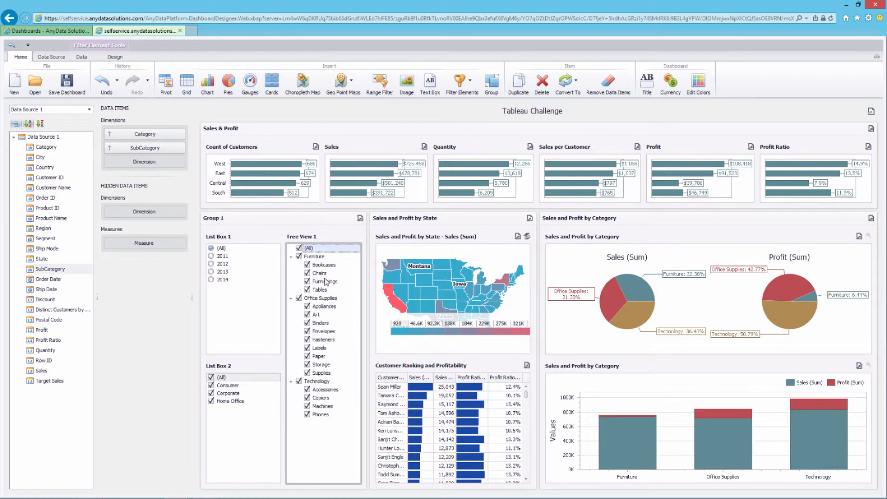
key(ctrl+z)
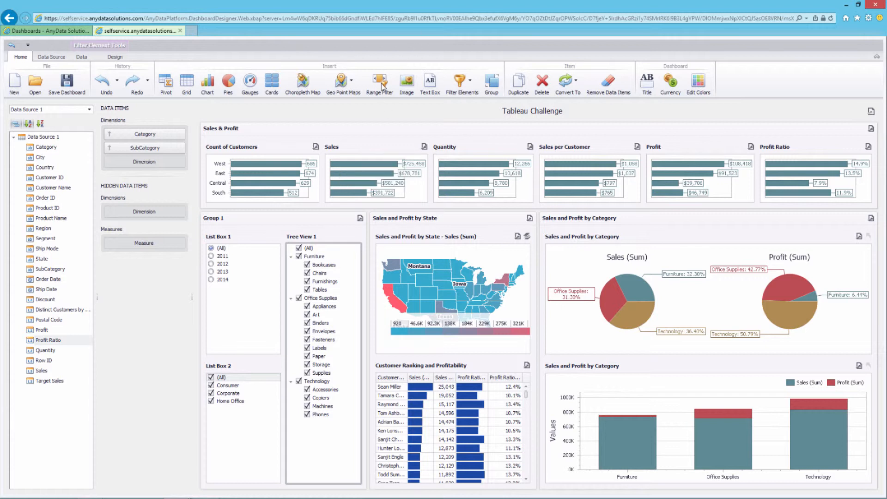
Dock a captioned Range Filter 1 below List Box 2, resize the filters, and use Profit Ratio as values
click(381, 84)
right_click(756, 259)
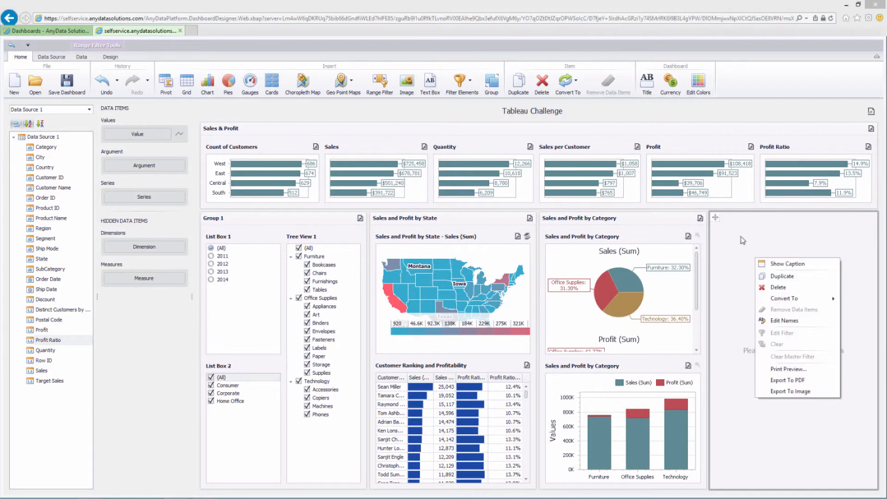
click(787, 264)
drag(739, 218, 250, 485)
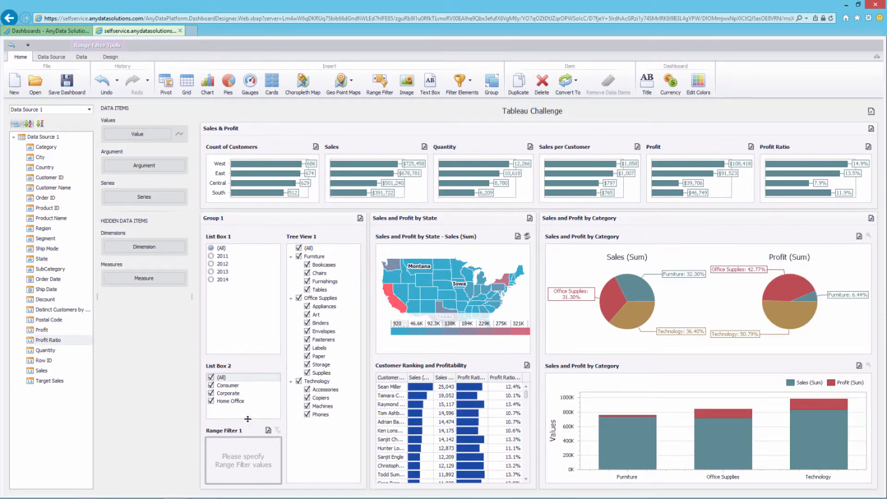
drag(246, 360, 248, 322)
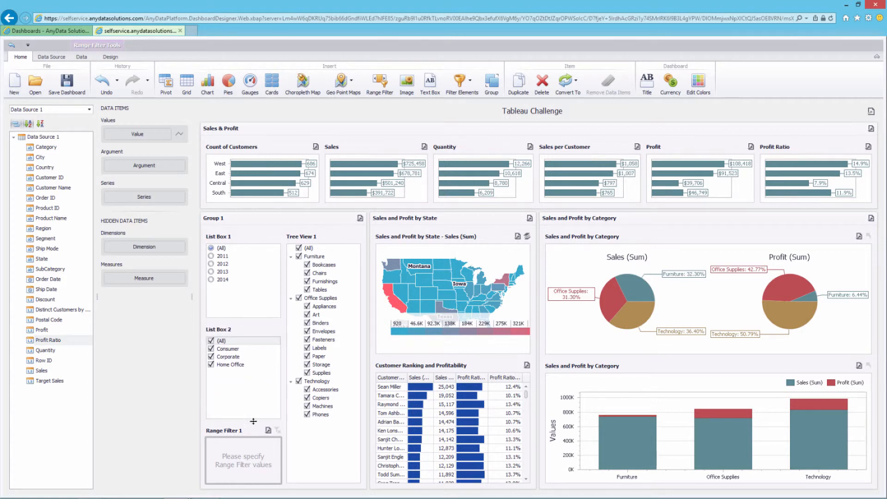
drag(254, 421, 253, 405)
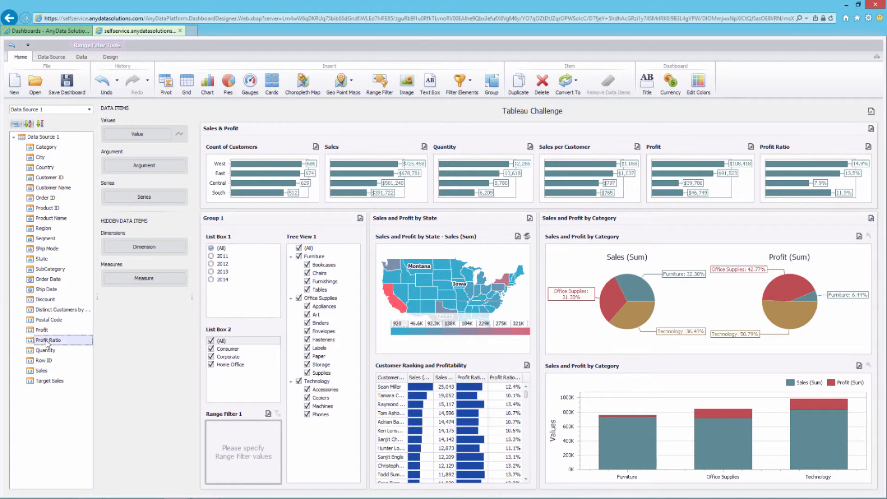
drag(47, 343, 142, 137)
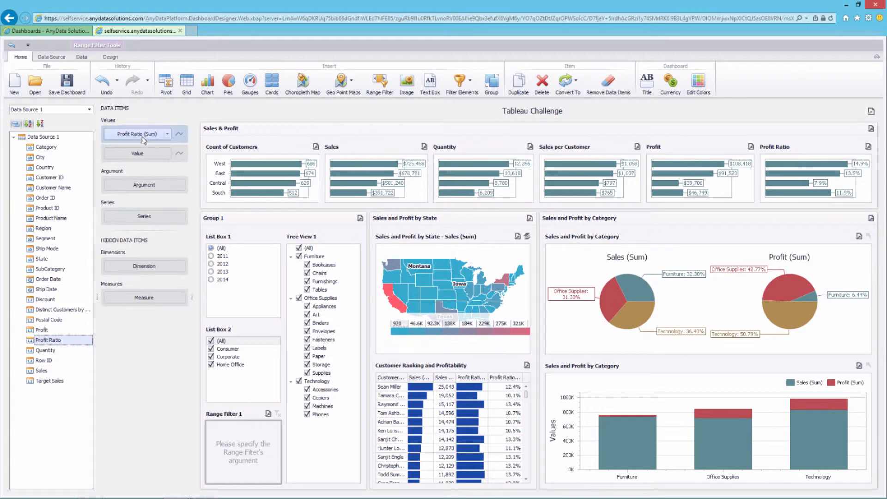
click(168, 134)
click(188, 206)
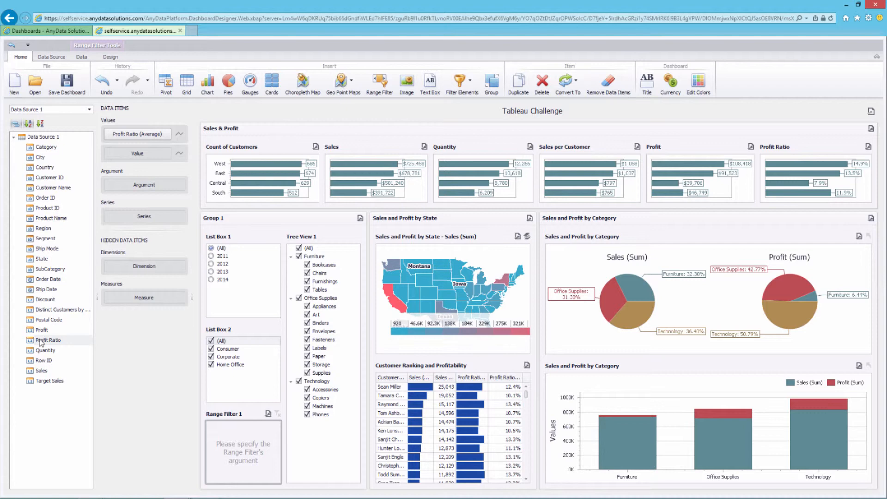
Use Profit Ratio as the argument, formatted as Percent with 1 decimal and group separator
drag(41, 343, 141, 187)
click(181, 185)
click(199, 198)
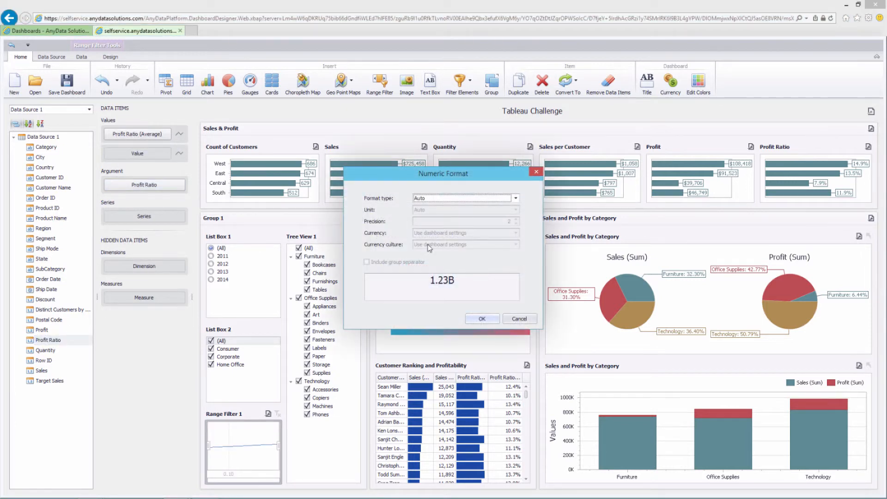
click(515, 197)
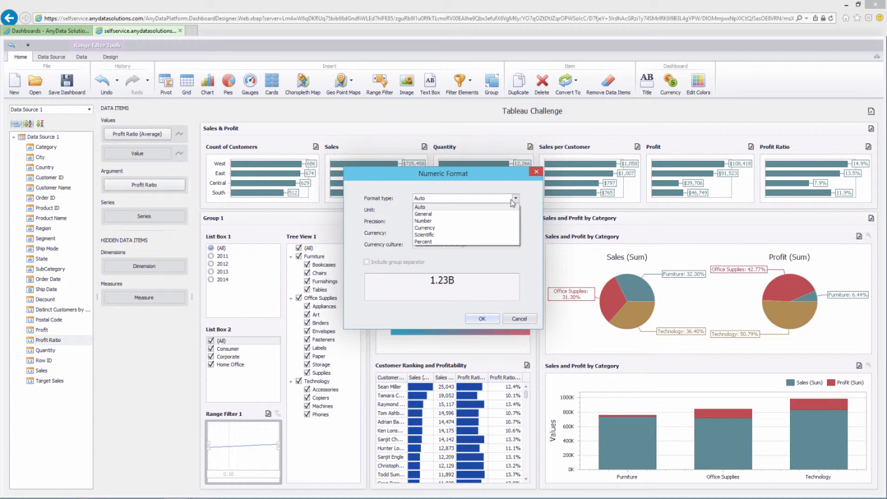
click(423, 242)
click(508, 221)
click(408, 264)
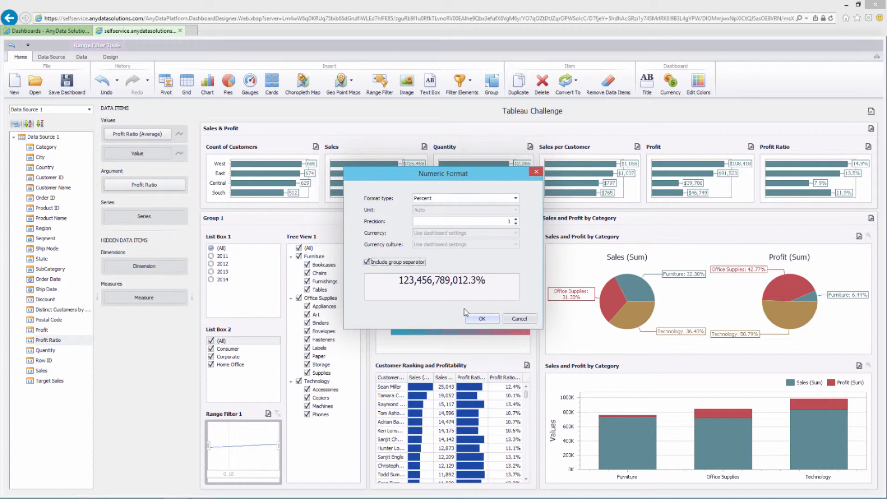
click(478, 320)
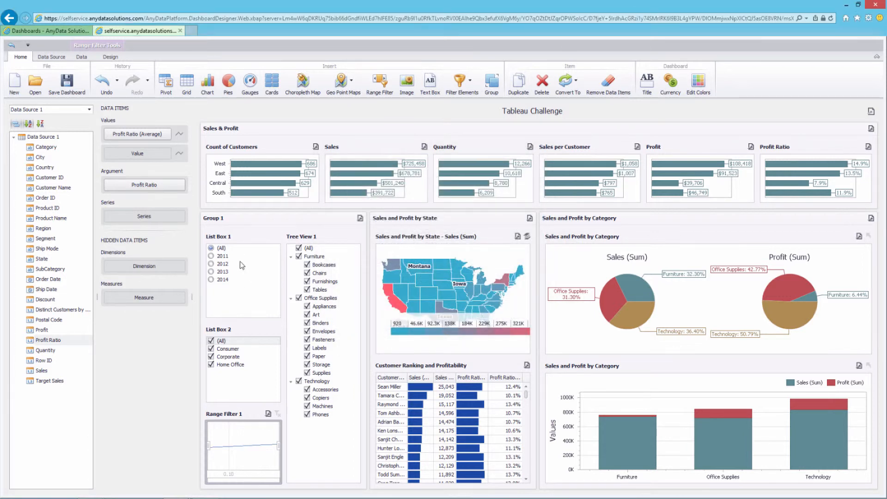
Rename the Group 1 container to Filters
right_click(226, 220)
click(252, 236)
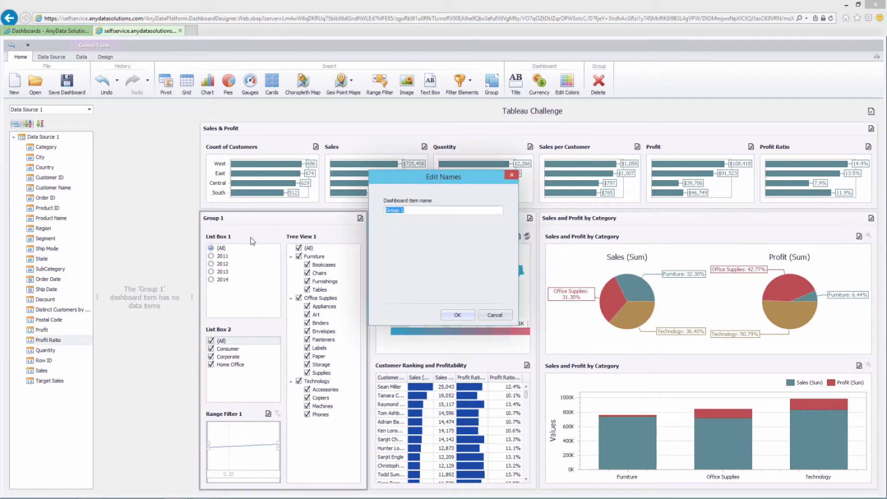
text(Filters)
key(Return)
Rename the two list boxes to Filter by Year and Filter by Segment
right_click(221, 240)
mouse_move(256, 291)
click(250, 314)
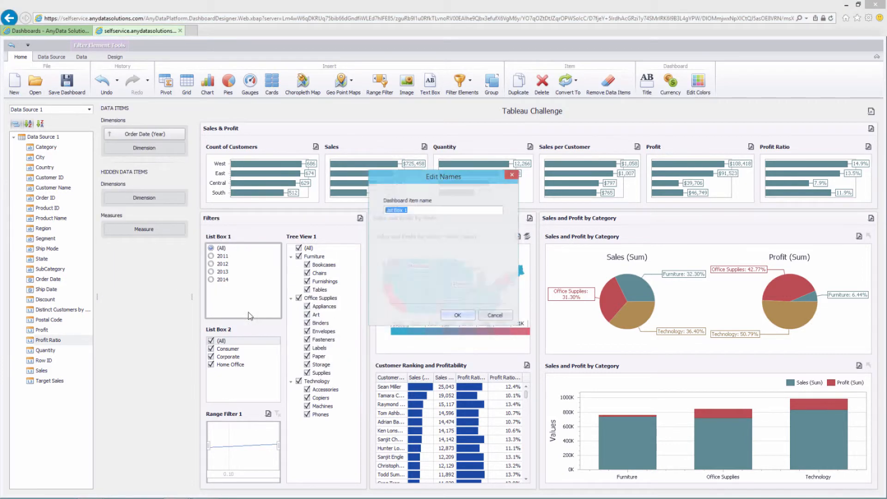
text(Filter by Year)
key(Return)
right_click(246, 329)
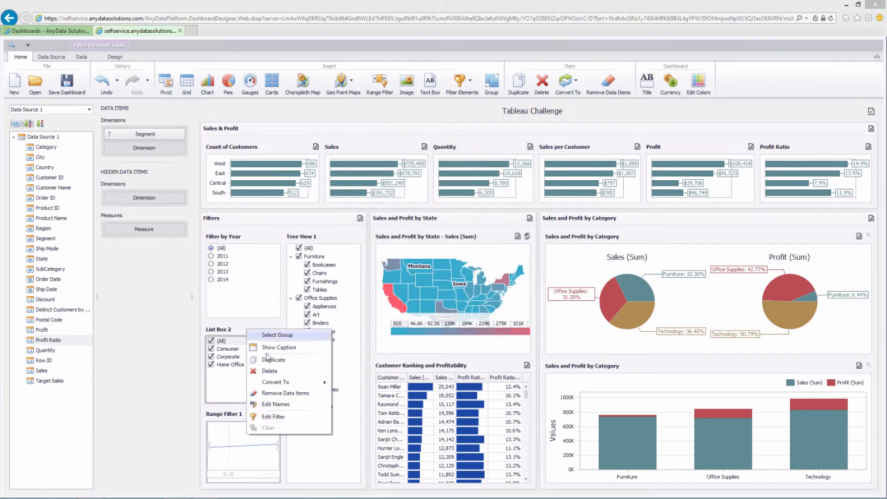
click(263, 416)
text(Filter by Segment)
key(Return)
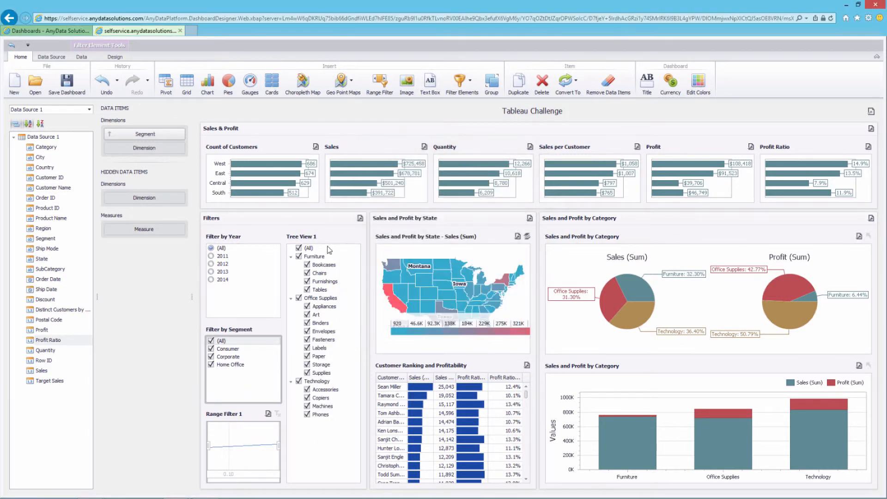
Rename the tree and range filters to Filter by Category and Filter by Profit Ratio, and widen the state map panel
right_click(322, 240)
click(352, 314)
text(Filter by Category)
key(Return)
right_click(227, 414)
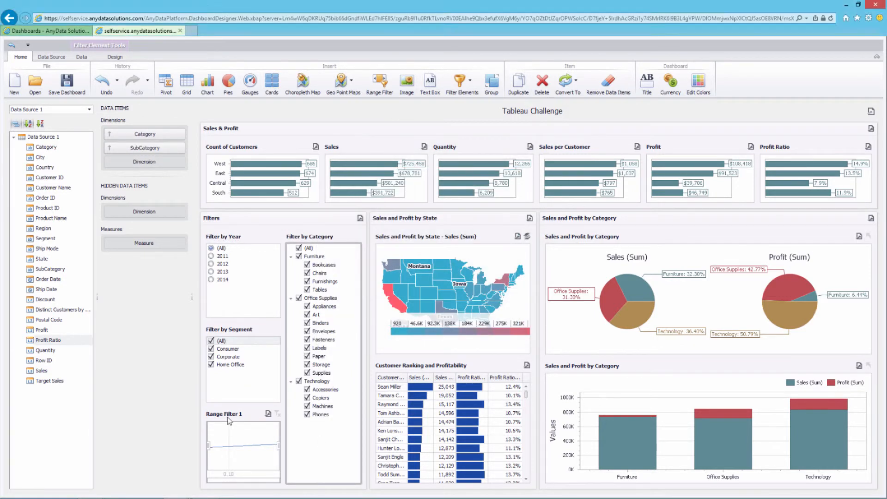
click(250, 351)
text(Filter by Profit Ratio)
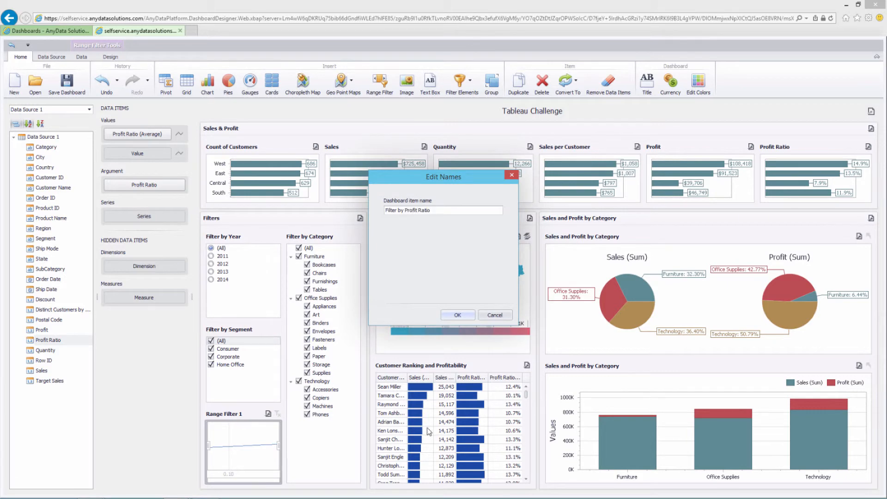
click(458, 314)
drag(535, 287, 656, 296)
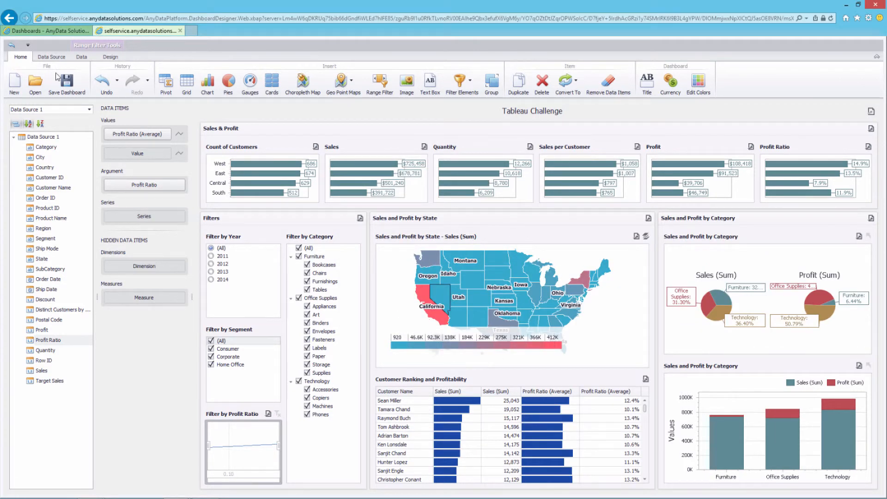
Save the dashboard and share Tableau Challenge by email from the Dashboards list
click(67, 82)
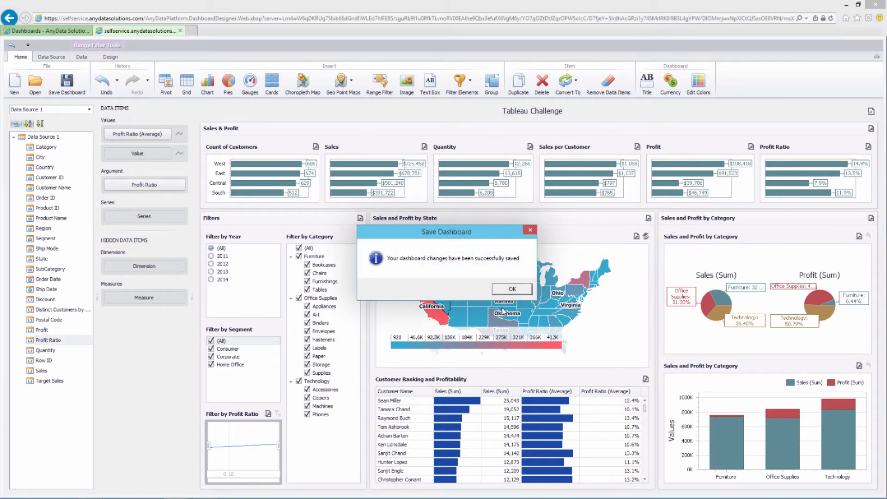
click(500, 292)
click(76, 31)
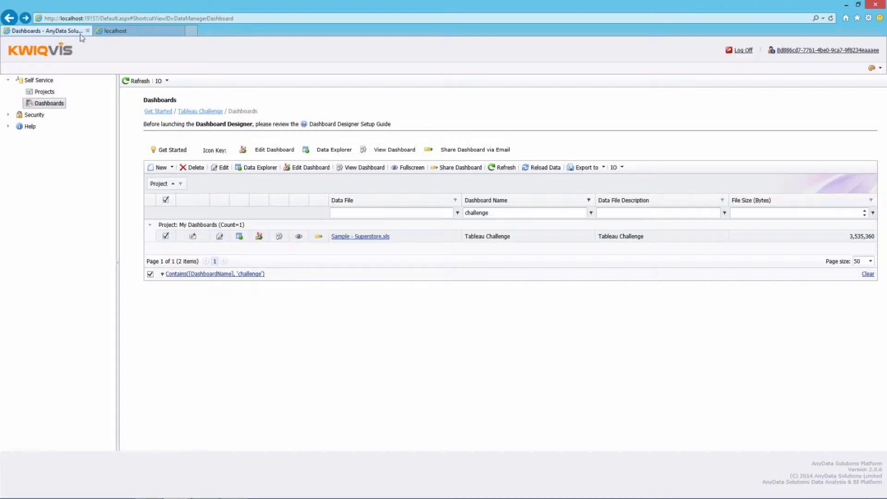
click(319, 238)
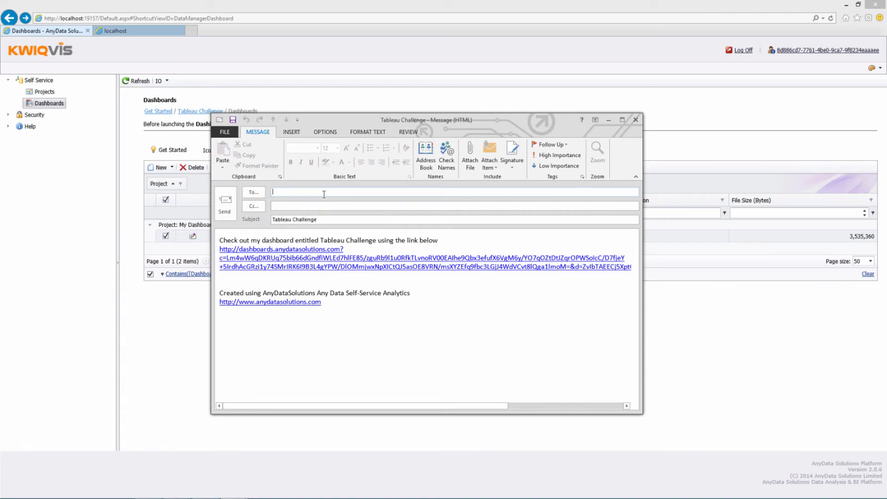
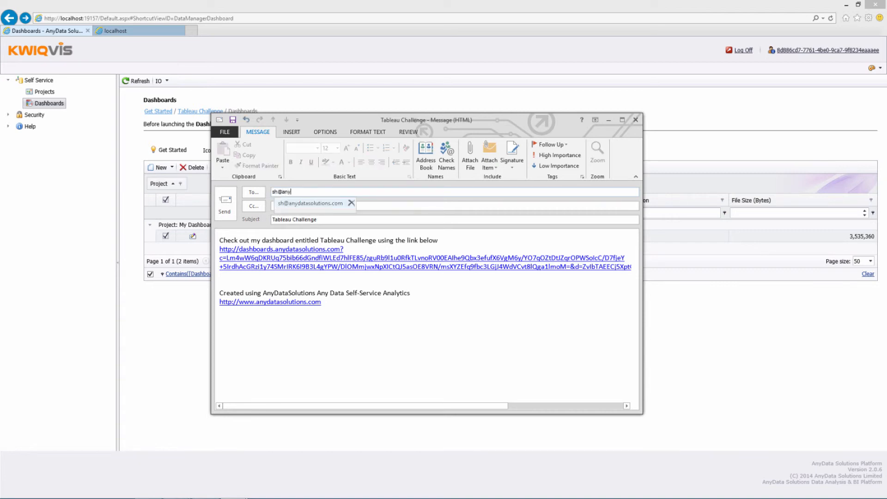
Enter the recipient's e-mail address and open the Tableau Challenge dashboard link in the browser
key(Return)
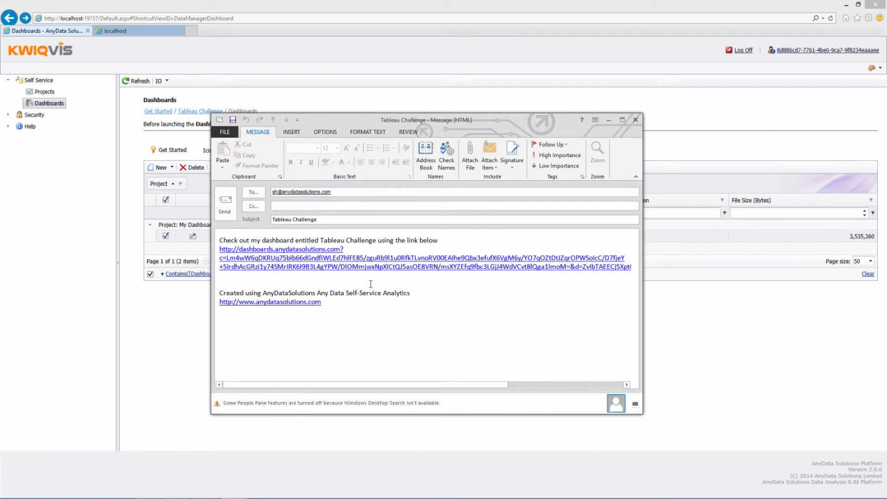
ctrl+click(332, 259)
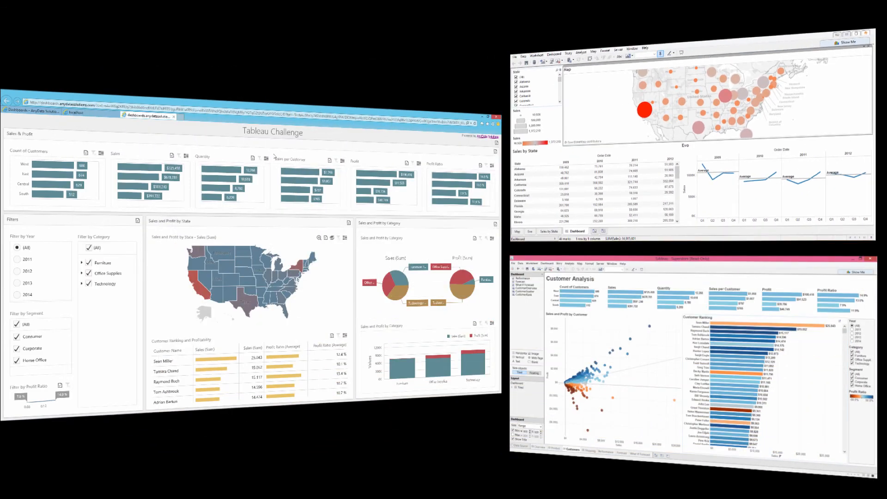
In the online Filter by Category, expand Office Supplies to list its subcategories
mouse_move(366, 174)
click(81, 274)
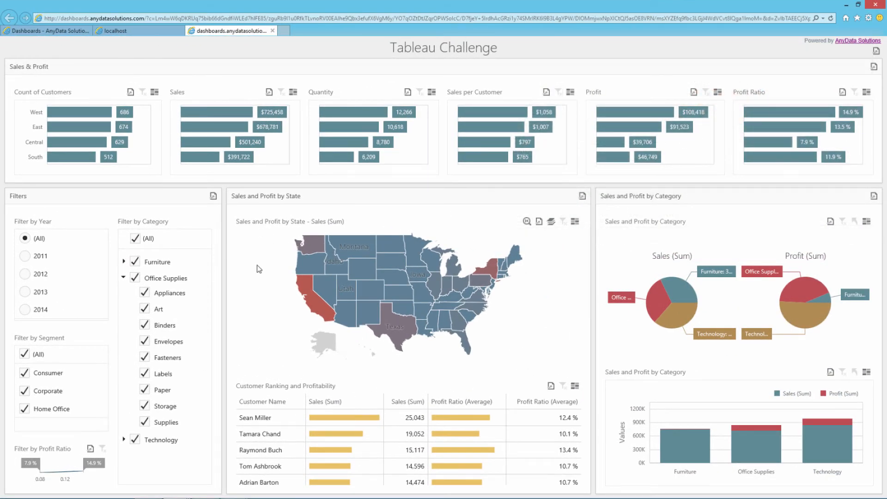
Show Profit (Sum) on the state map and sort customers by Profit Ratio (Average), highest first
click(552, 221)
click(563, 246)
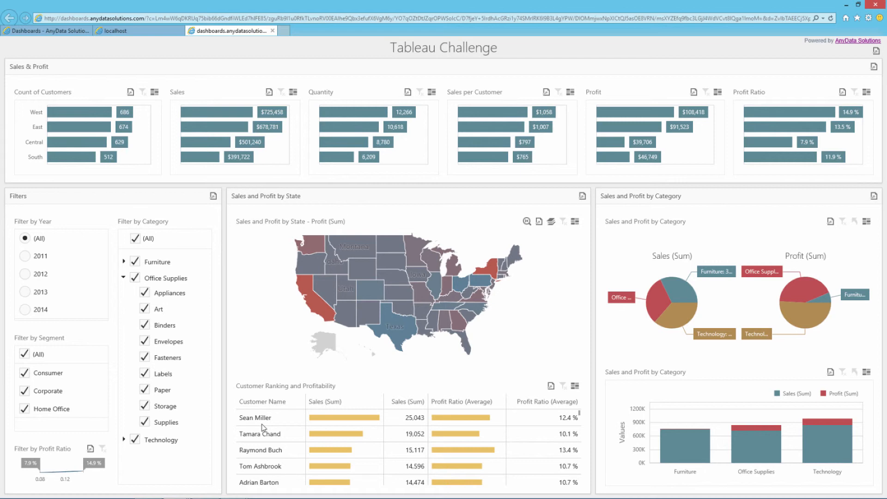
click(457, 402)
click(456, 402)
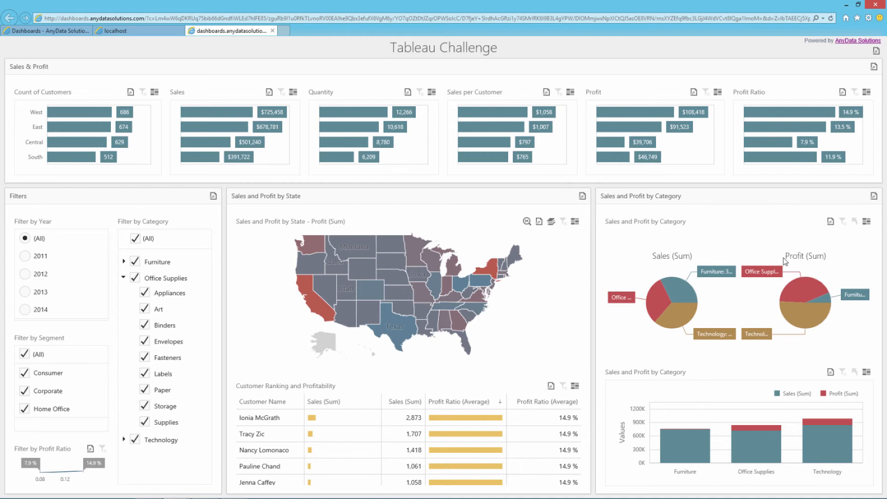
Filter to Technology, drill up and clear the filter, then drill the category bars into Technology's subcategories
click(682, 321)
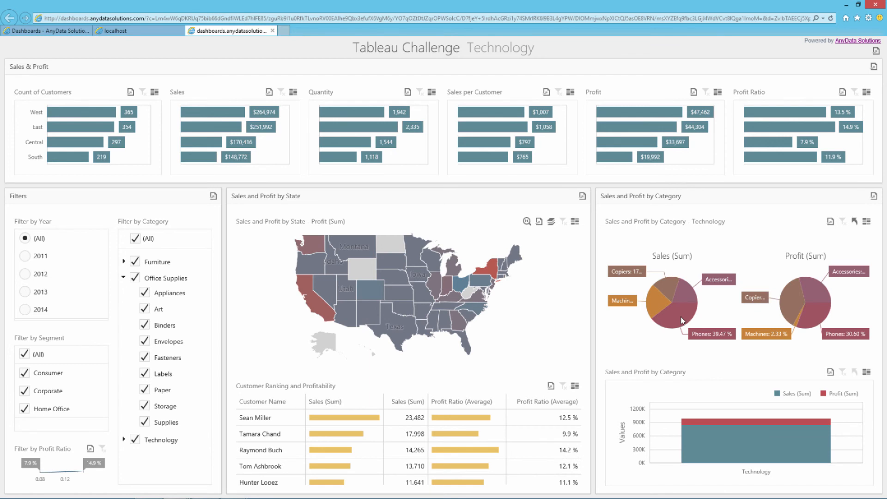
click(857, 221)
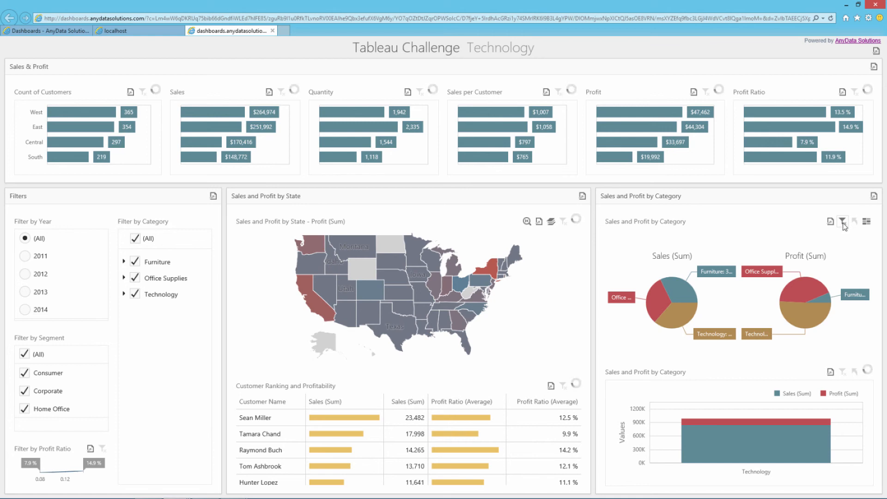
click(842, 223)
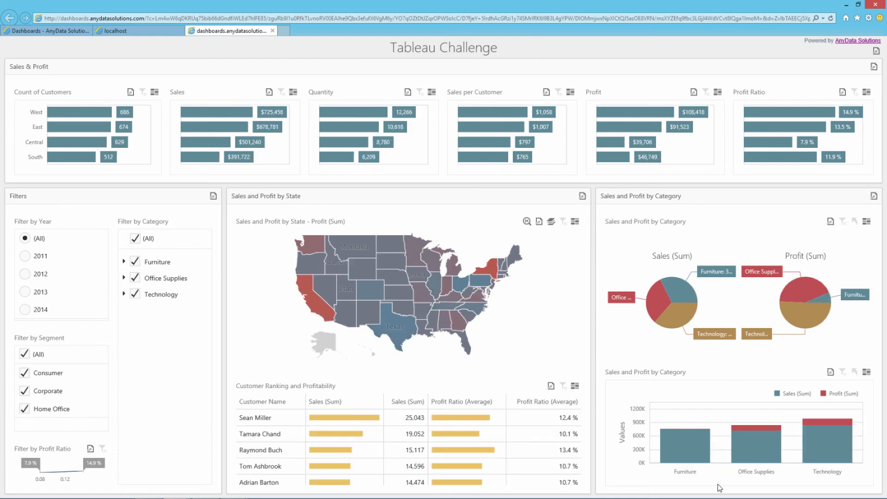
mouse_move(828, 450)
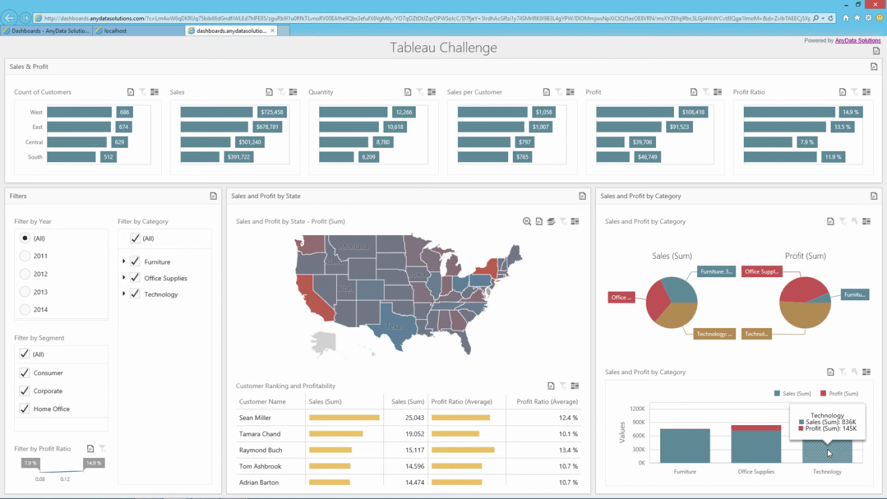
click(828, 449)
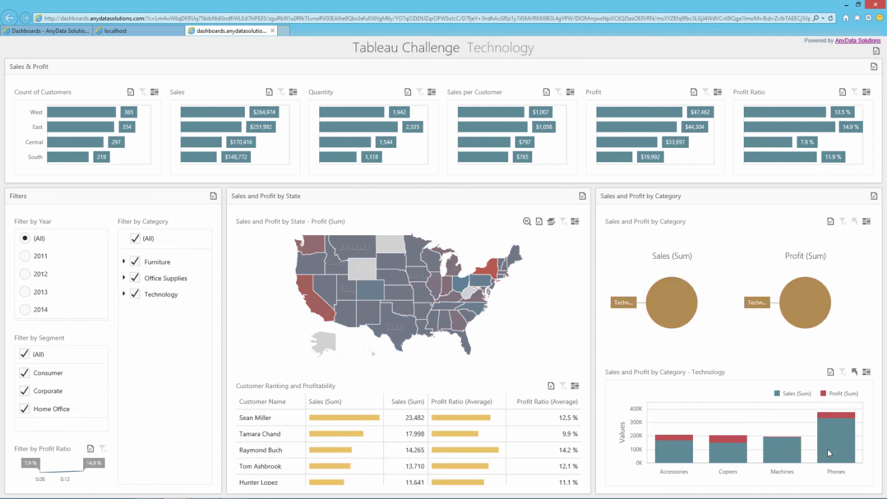
mouse_move(828, 448)
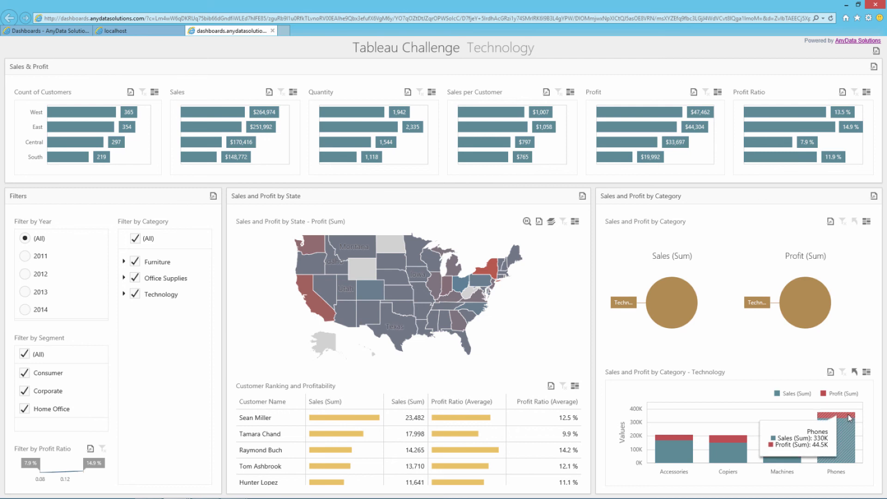